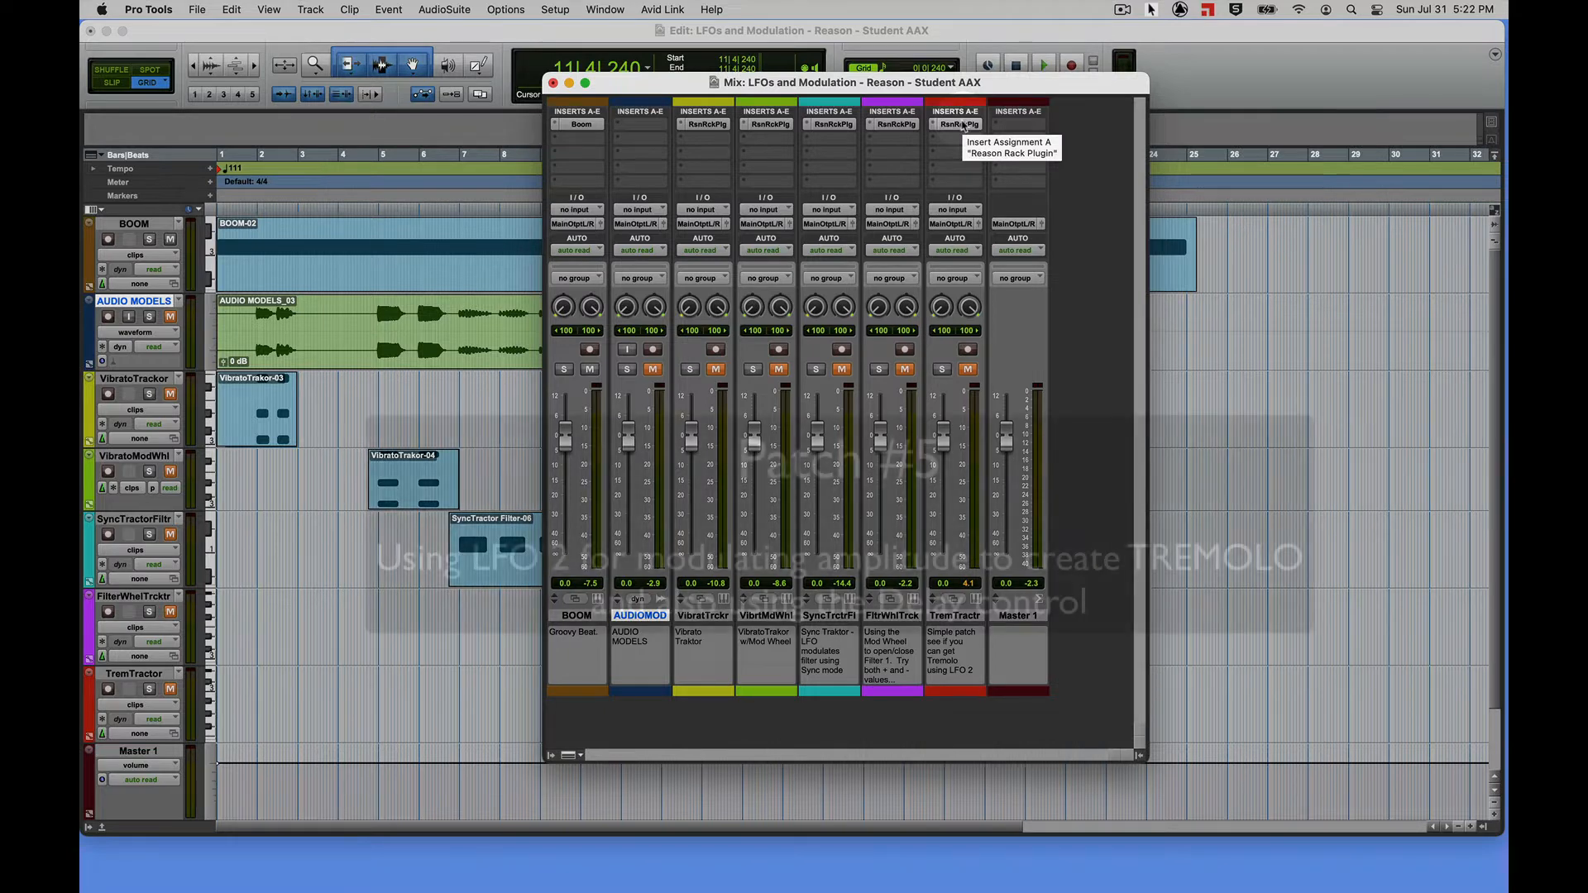
Step: Open the Reason Rack Plugin on the TremTractor track and read that track's comments
left_click(965, 125)
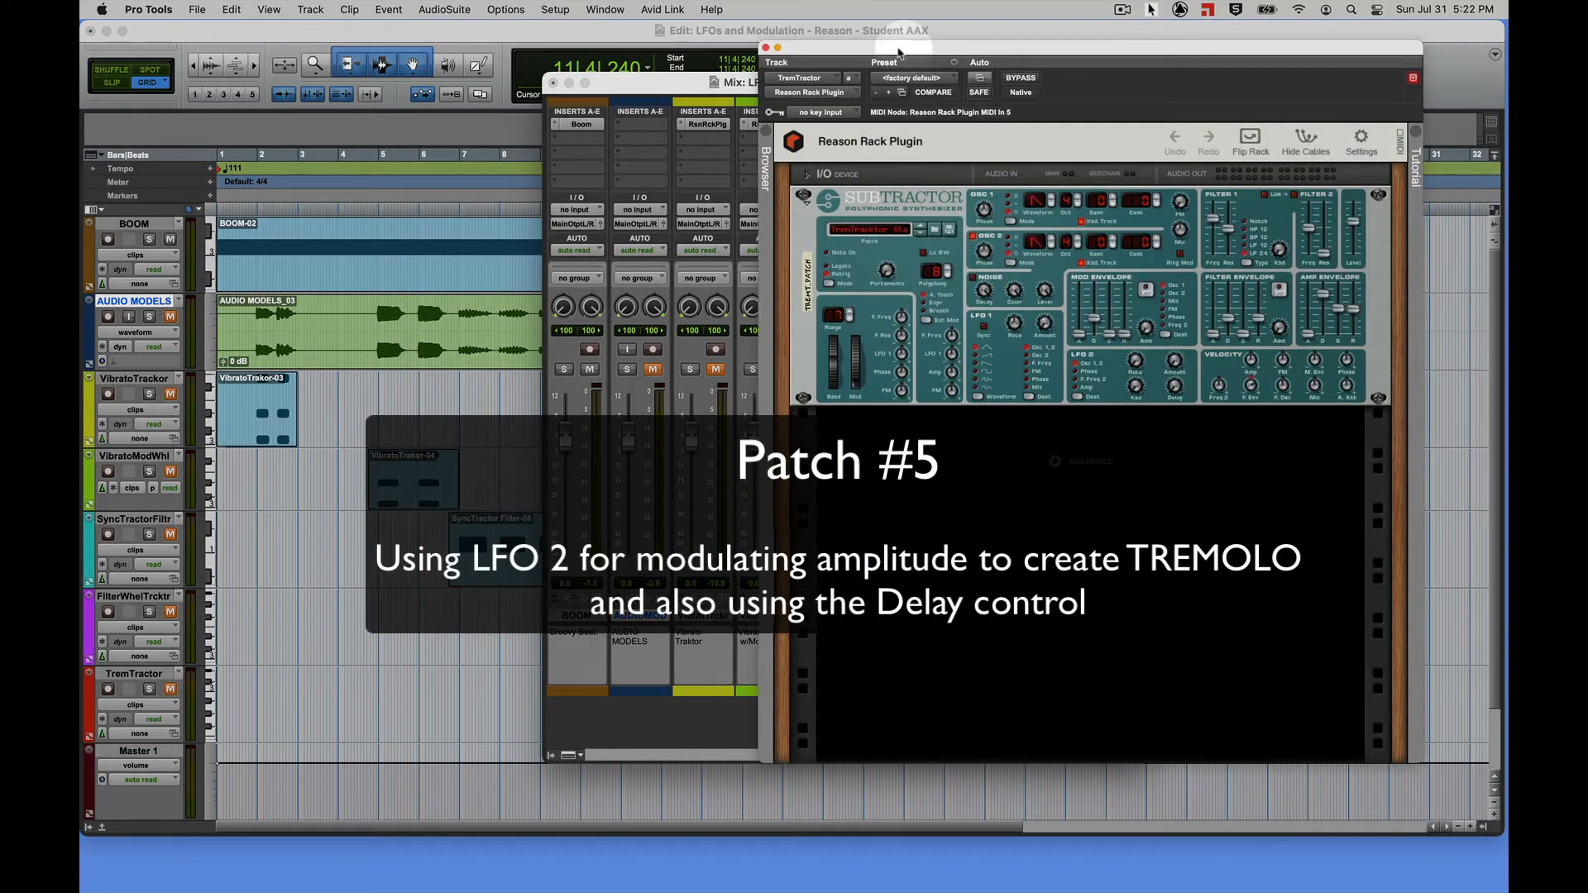
left_click_drag(908, 58, 752, 44)
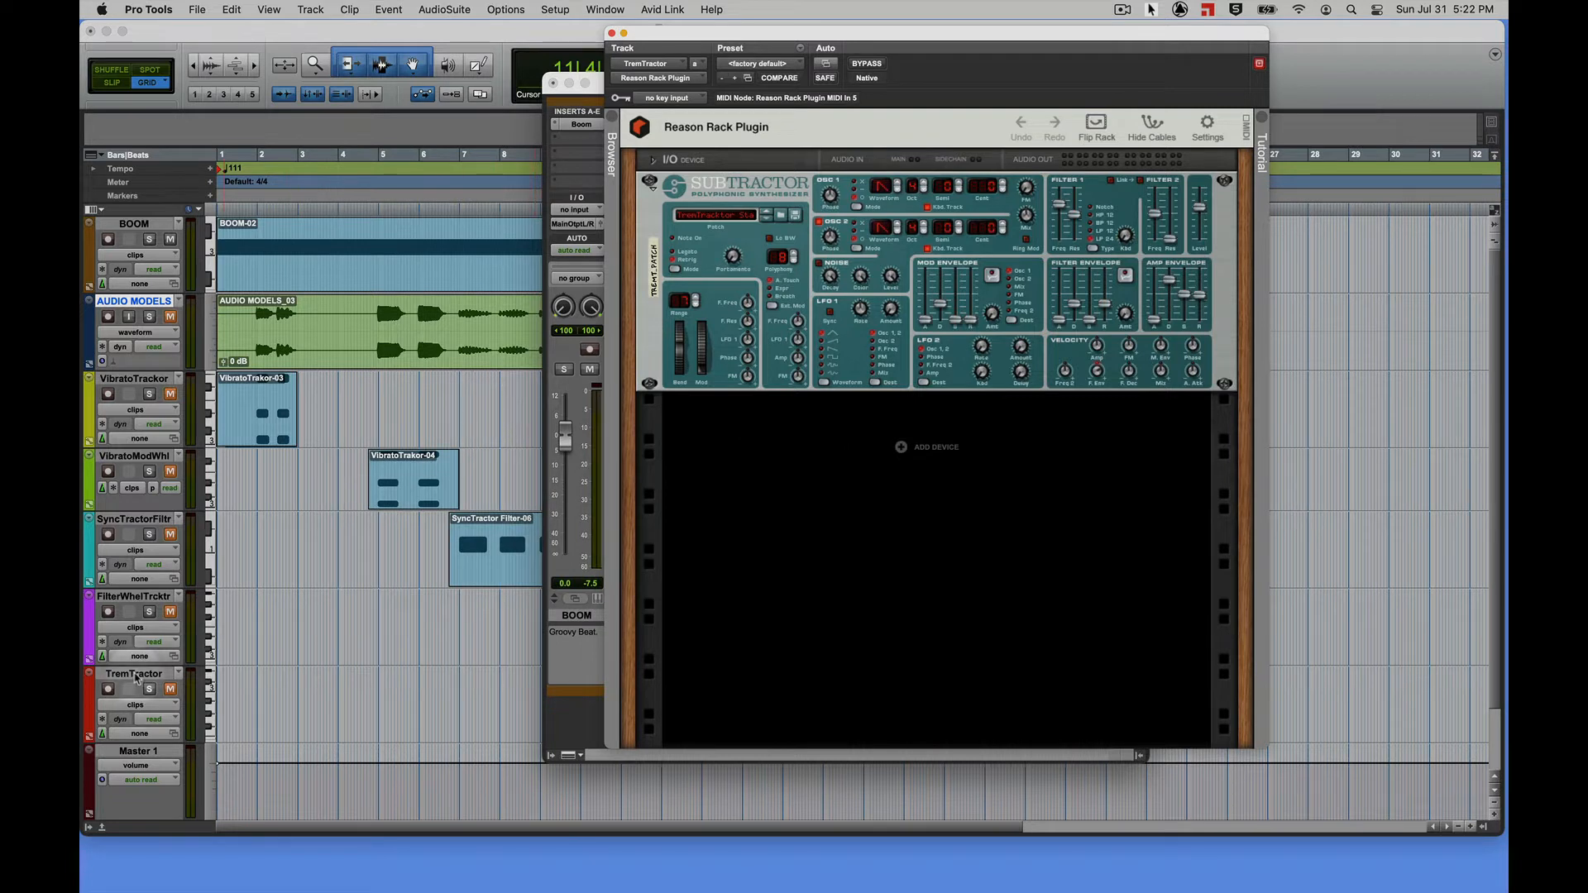
double_click(135, 674)
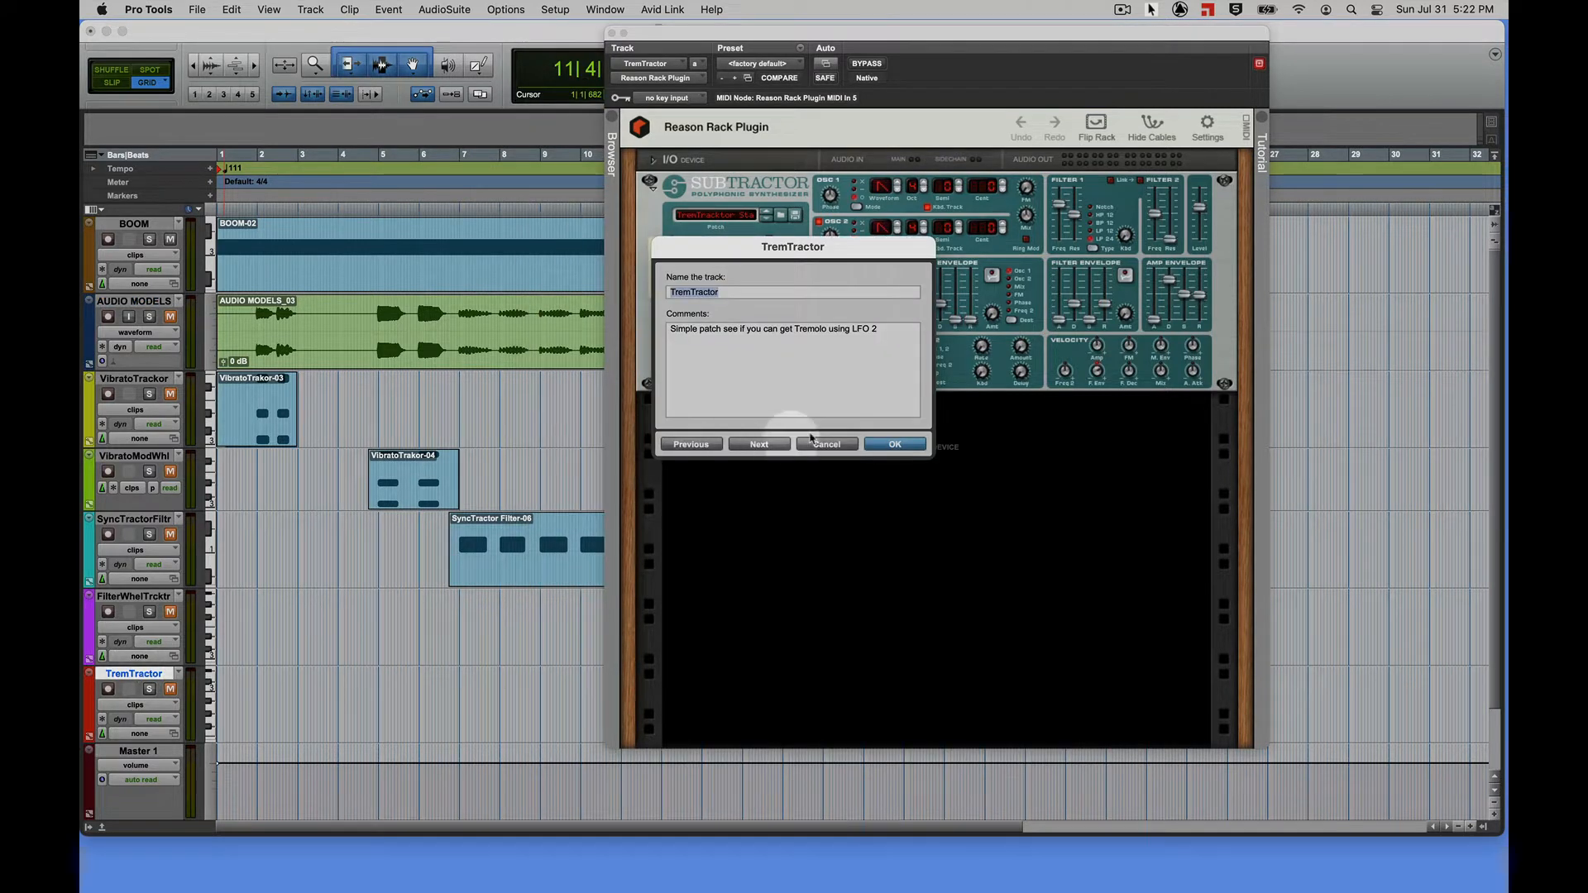
left_click(816, 444)
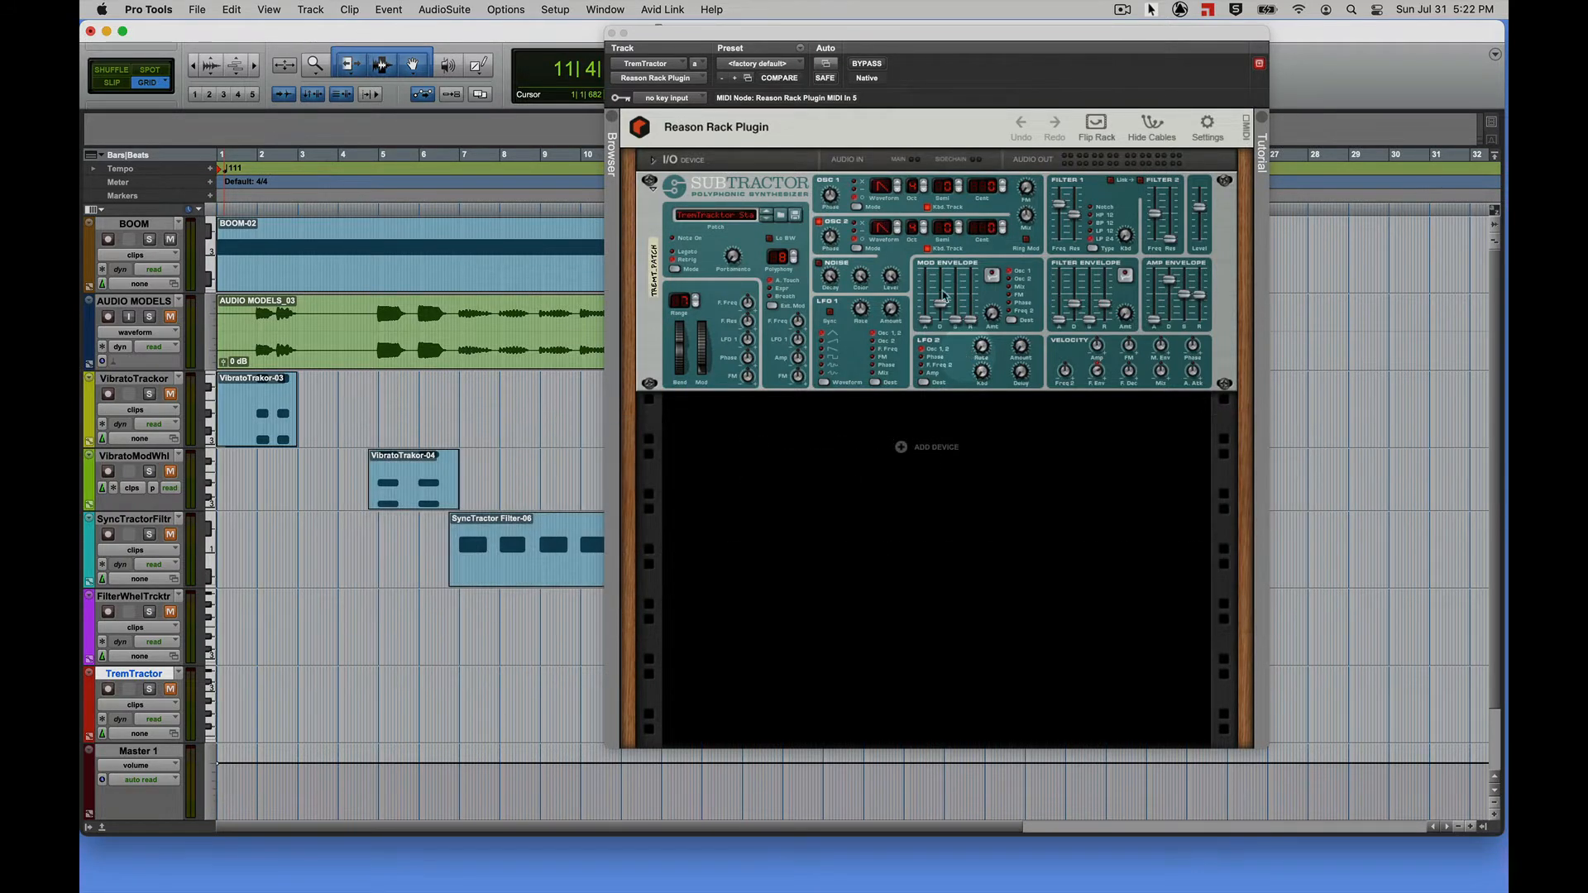
Step: Solo the AUDIO MODELS track and listen twice to its tremolo example from bar 15
left_click_drag(828, 37, 1247, 315)
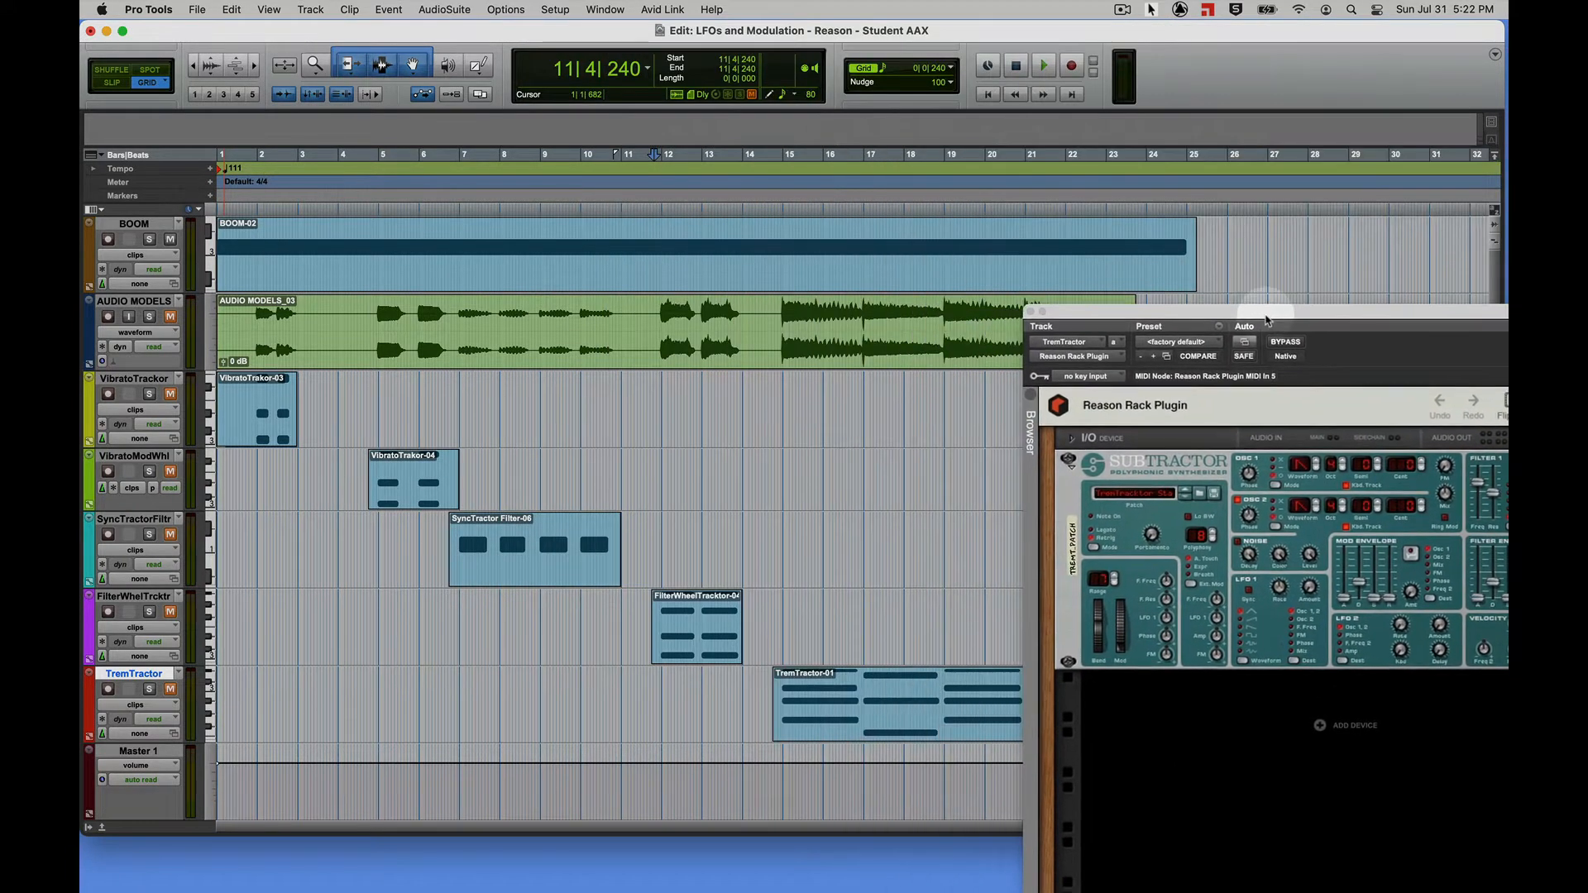
left_click(150, 318)
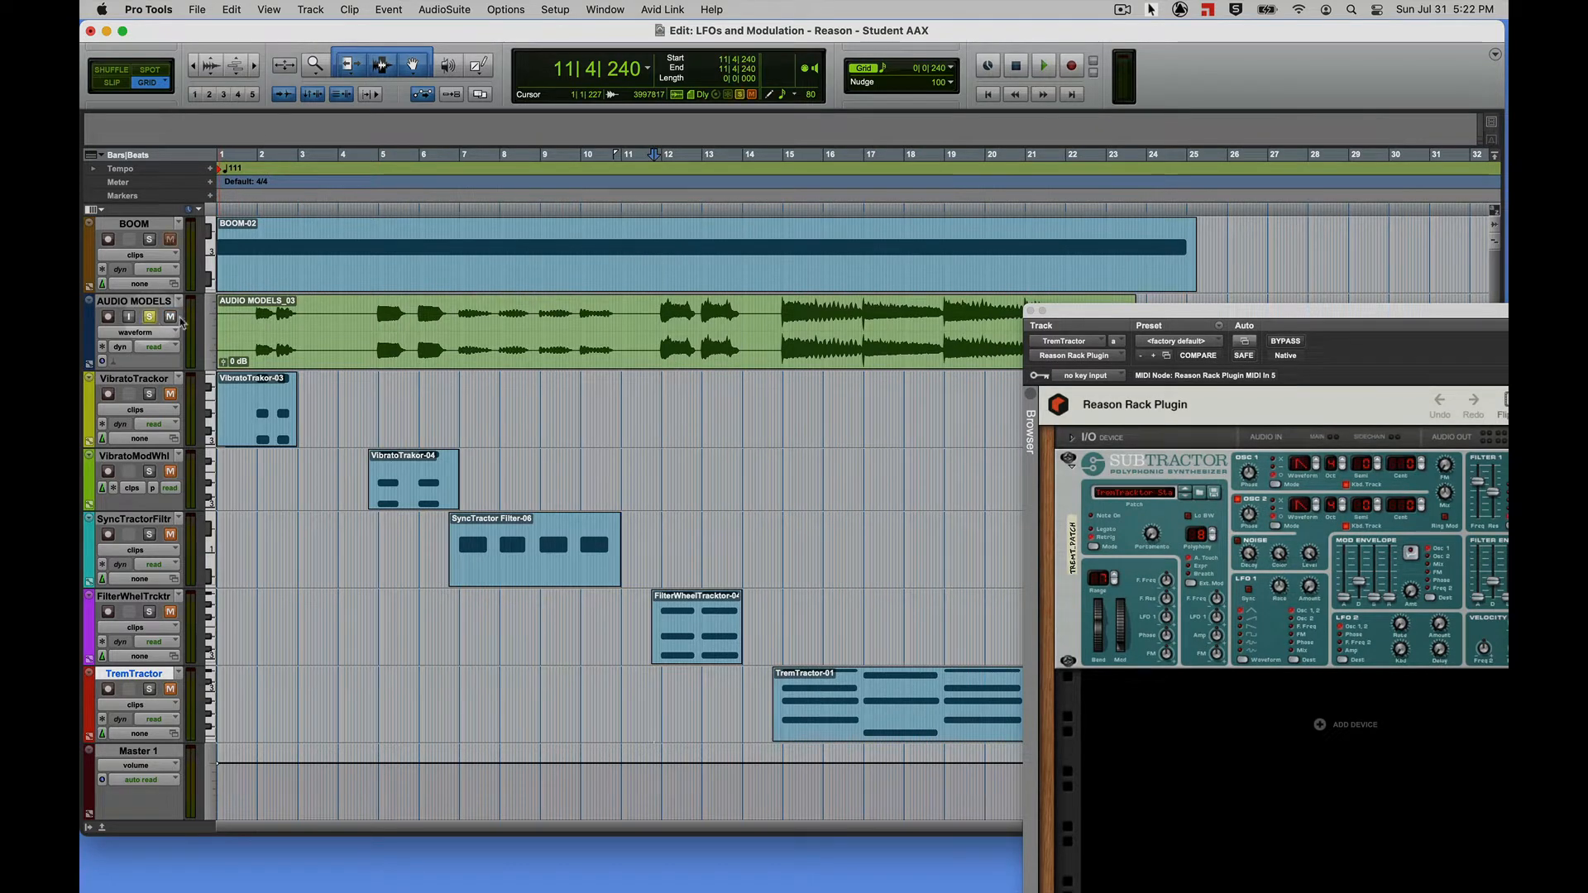
left_click(782, 324)
key("space")
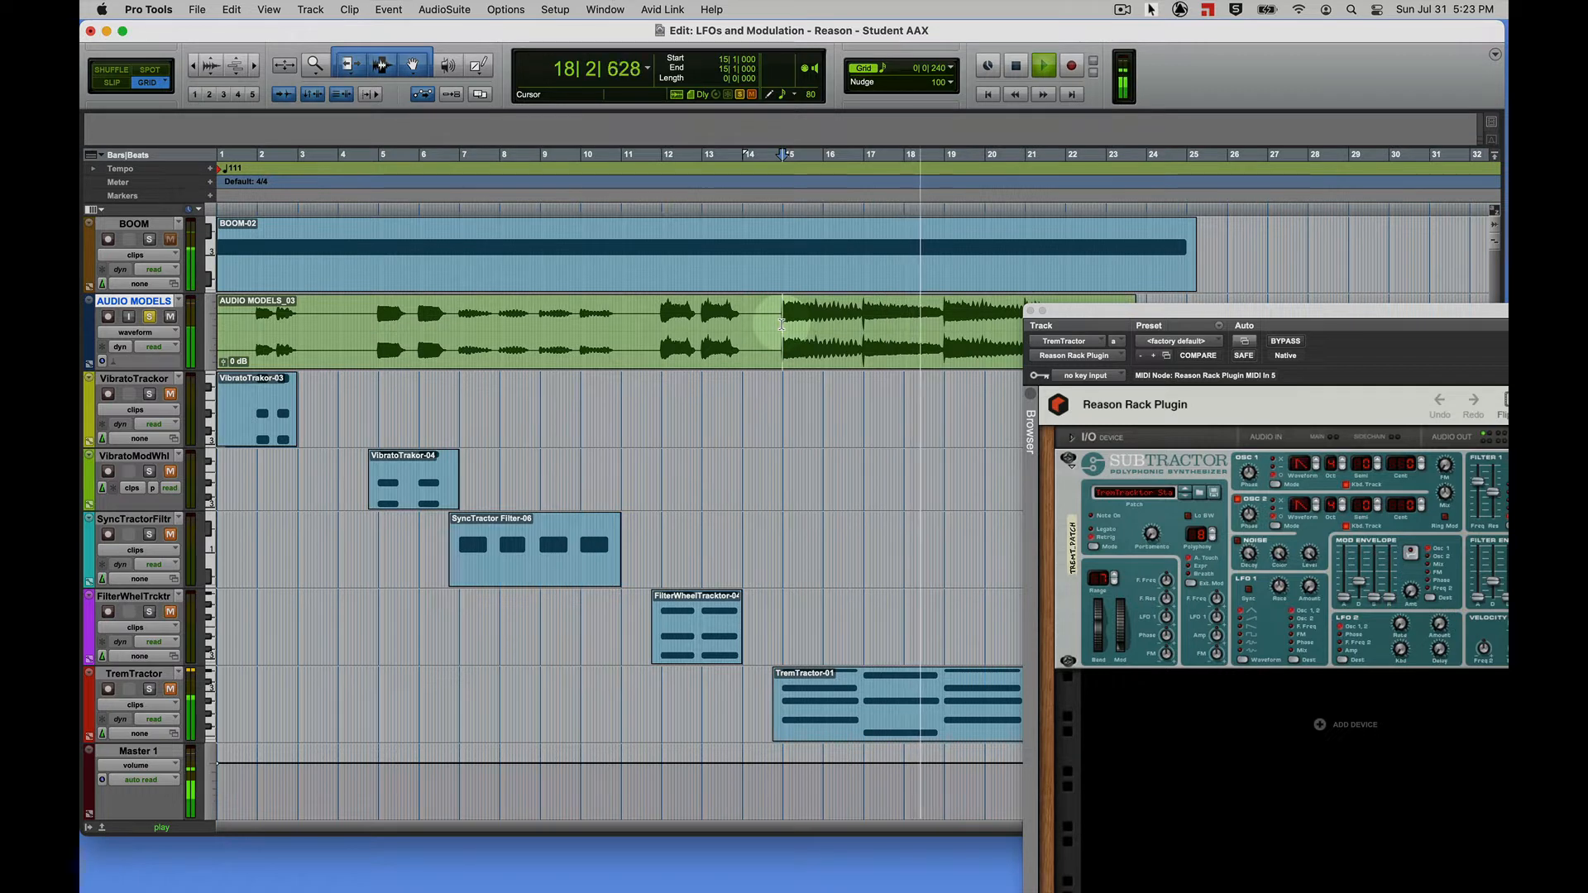
key("space")
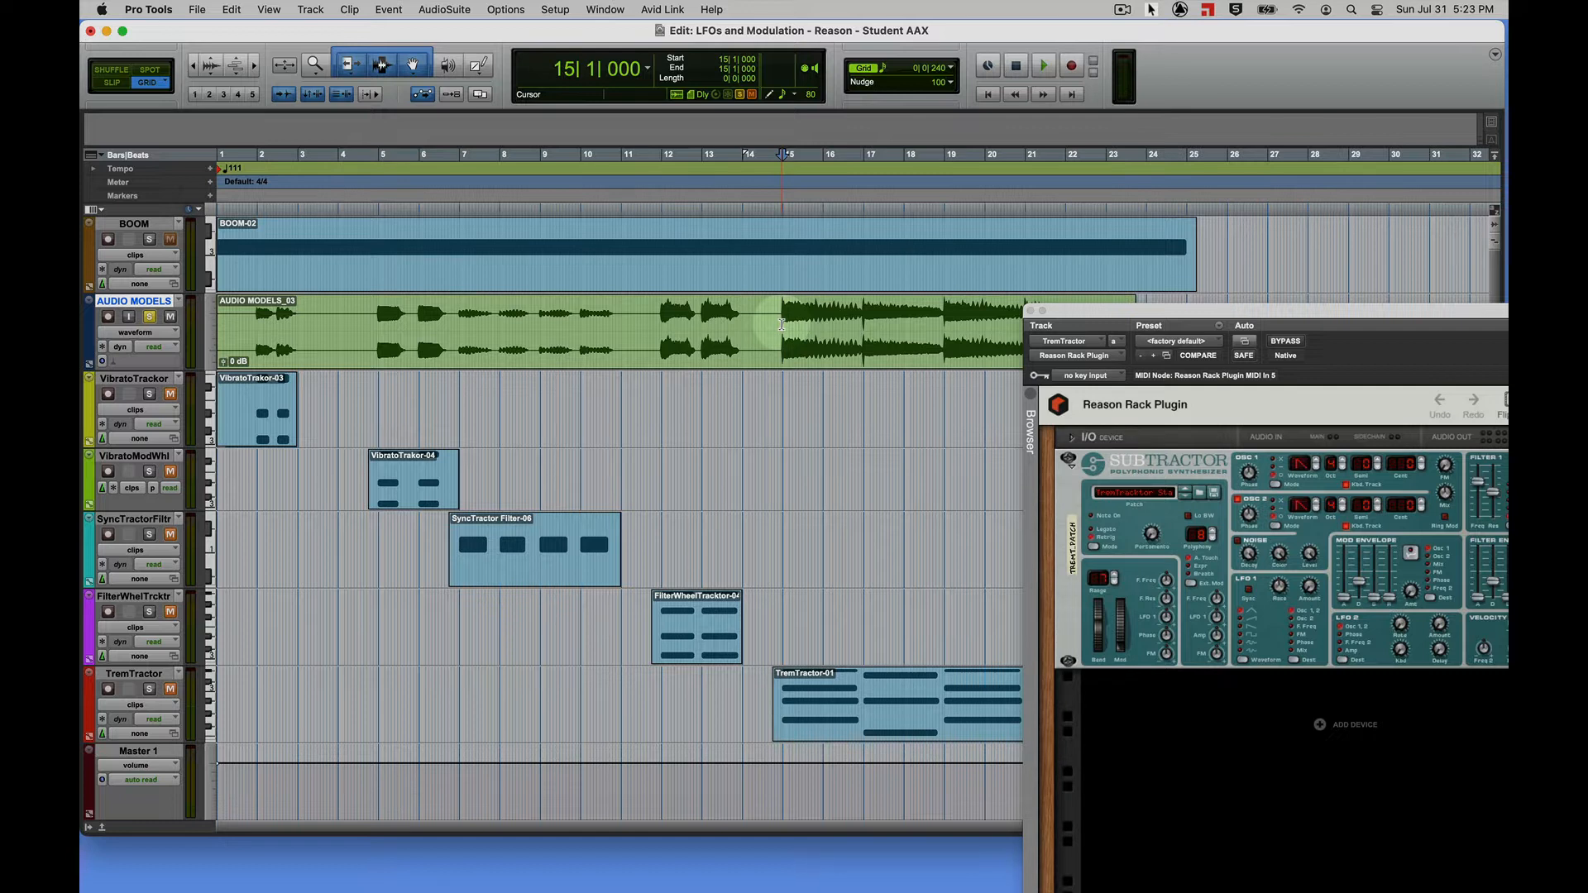
key("space")
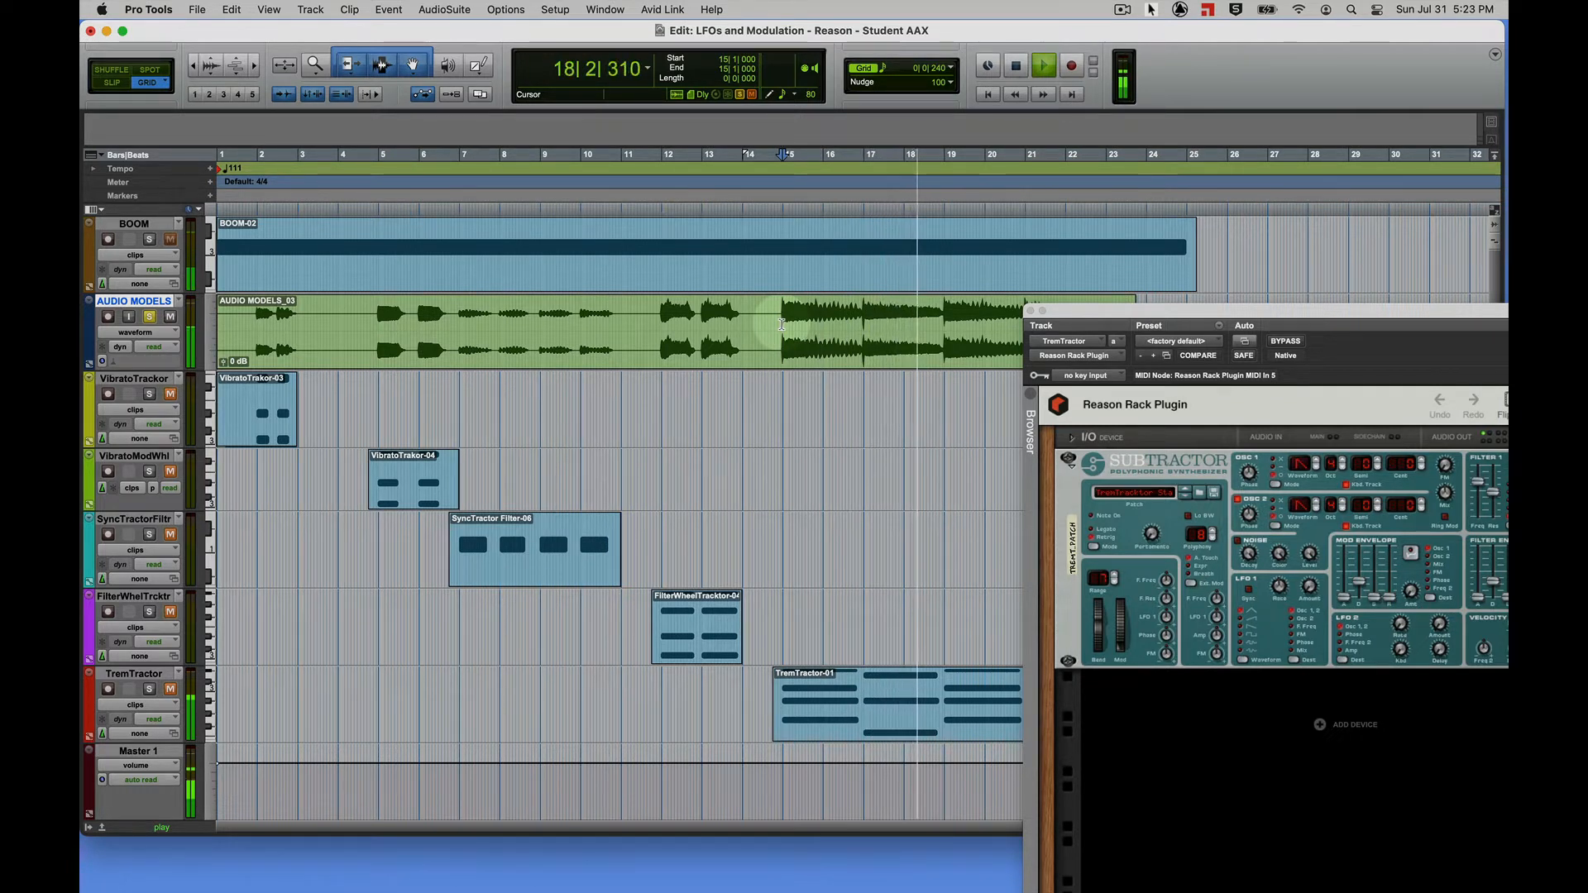
key("space")
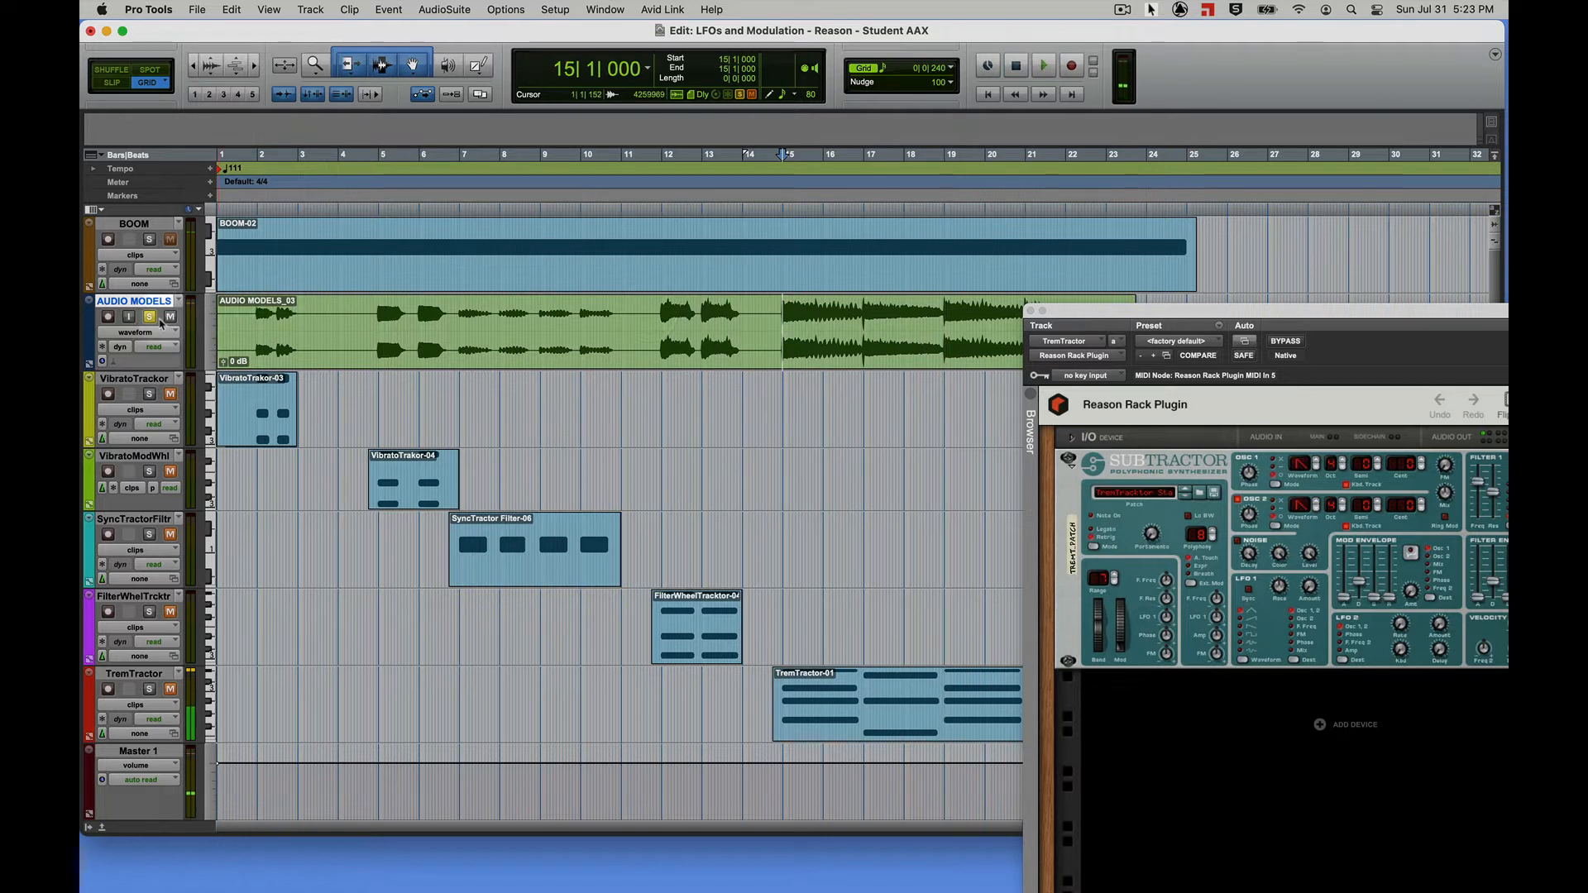
Step: Switch soloing from AUDIO MODELS to TremTractor and play the TremTractor clip from 14|4|720 with its synth in view
left_click(170, 316)
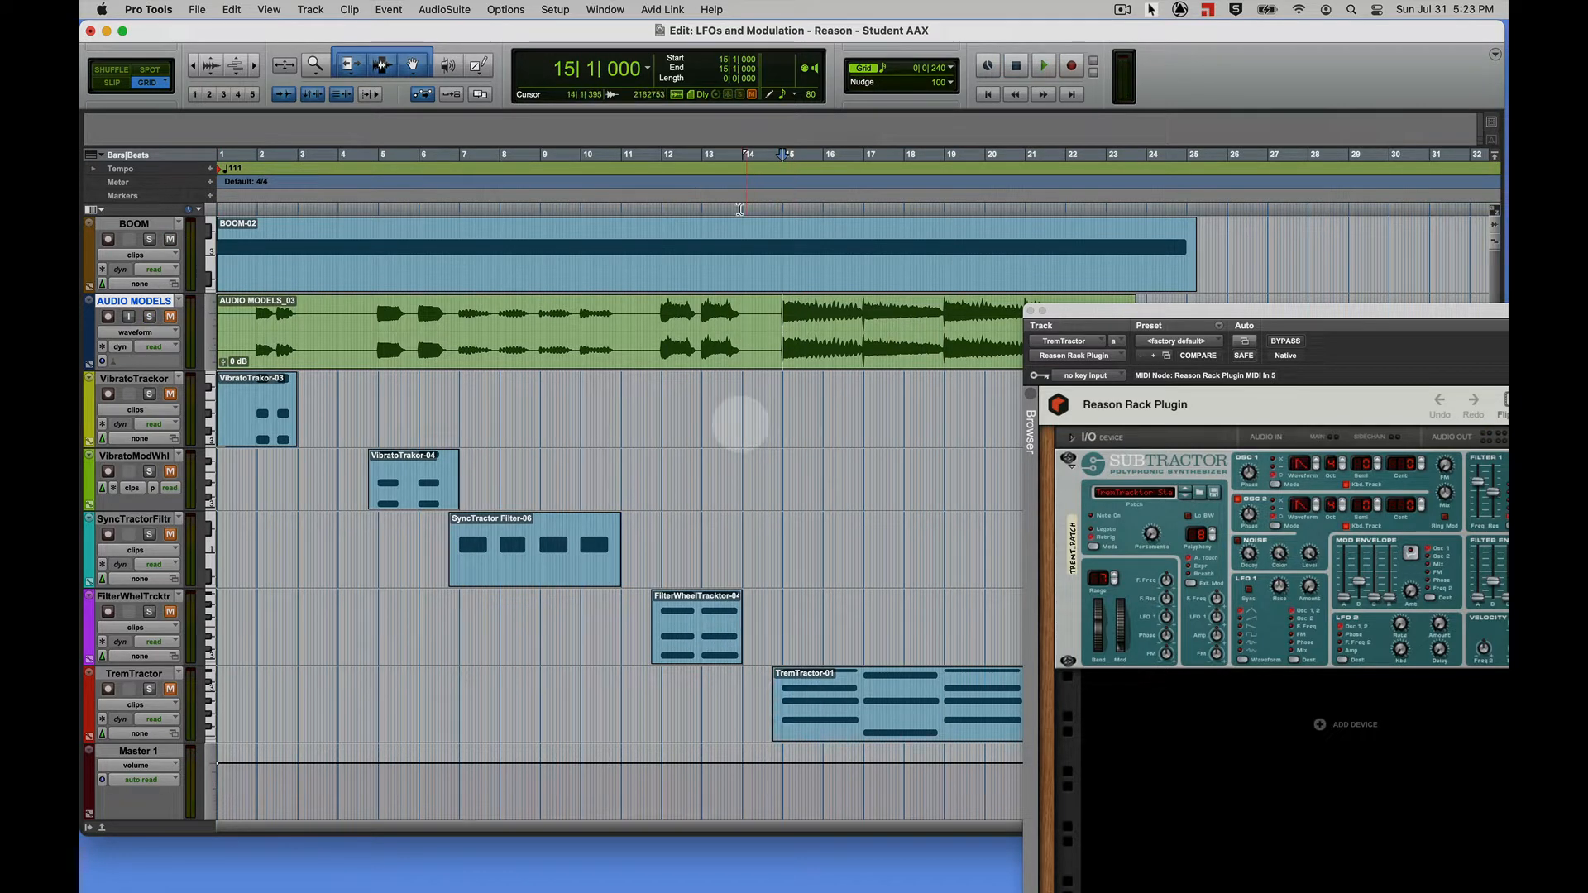
left_click(382, 66)
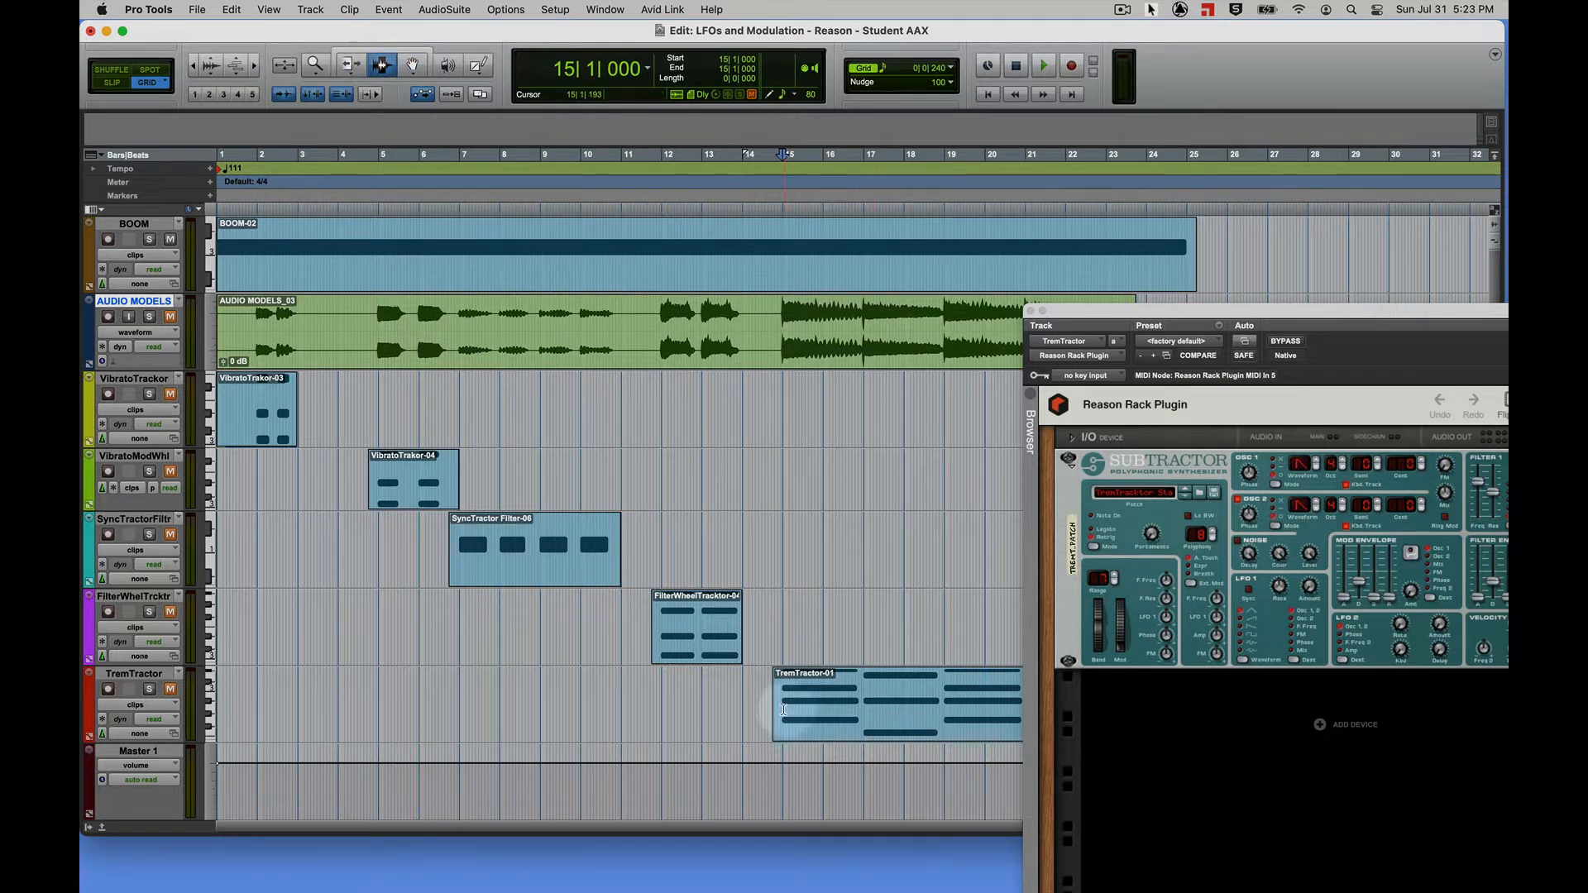
left_click(782, 709)
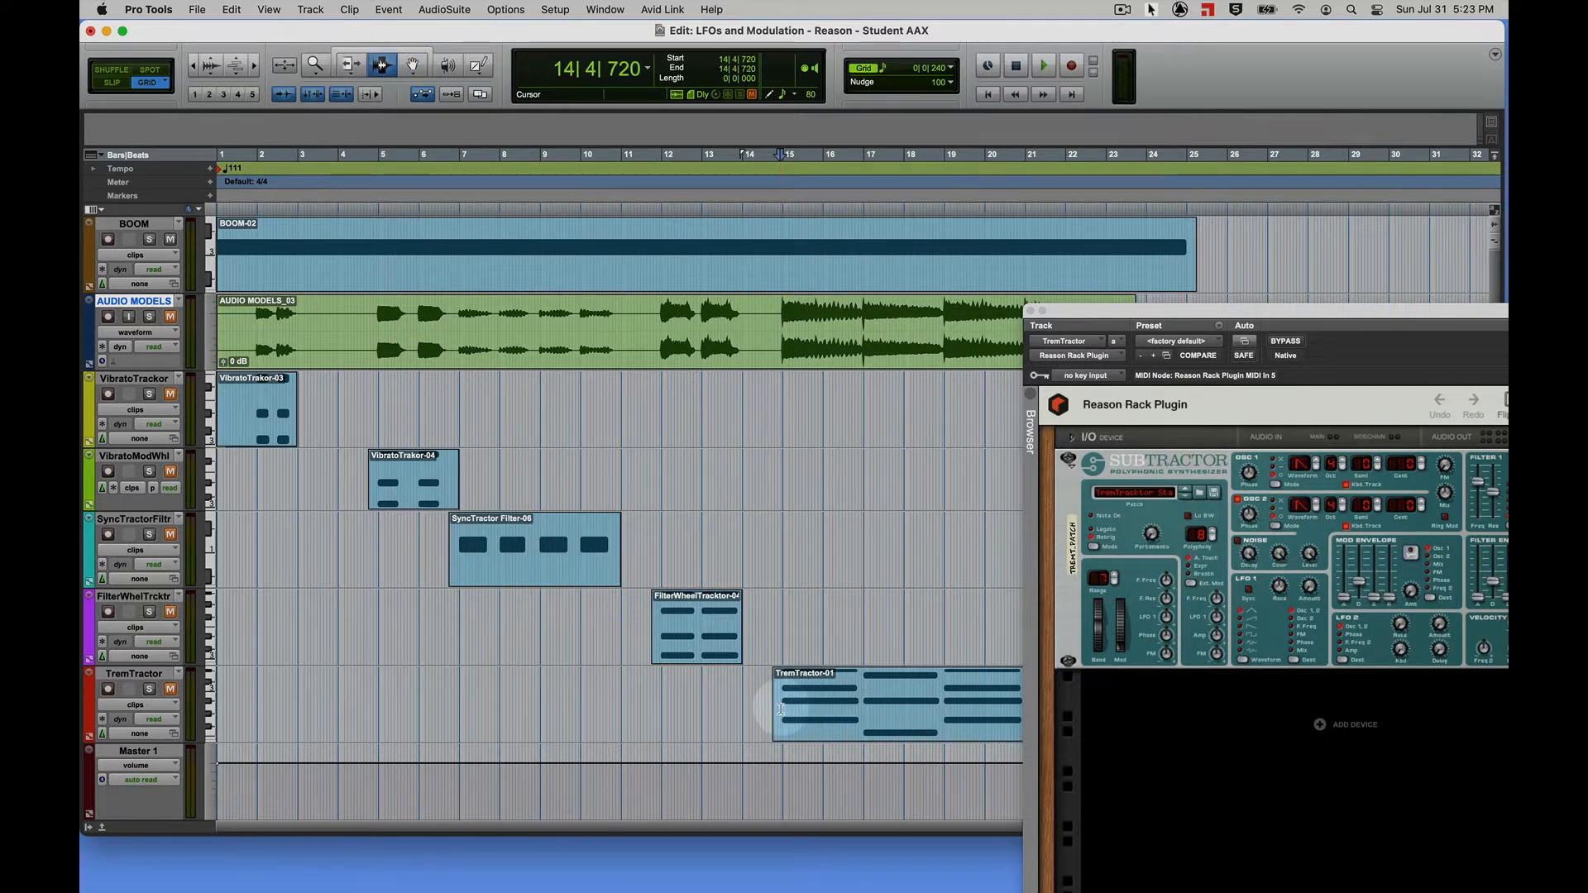
left_click(150, 690)
key("space")
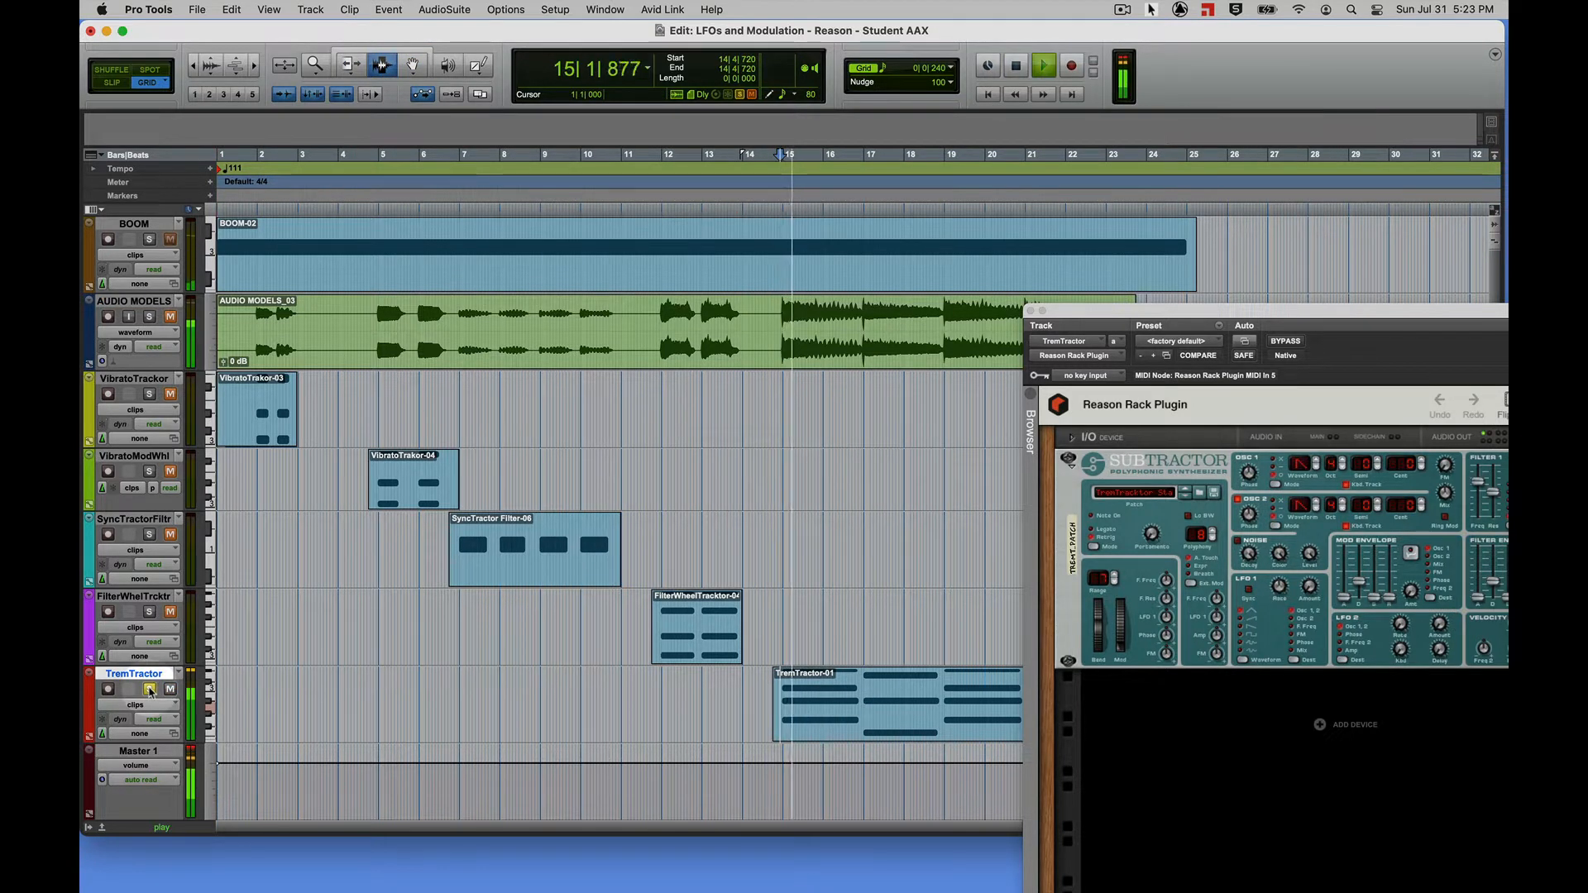
left_click_drag(1082, 316, 317, 77)
key("space")
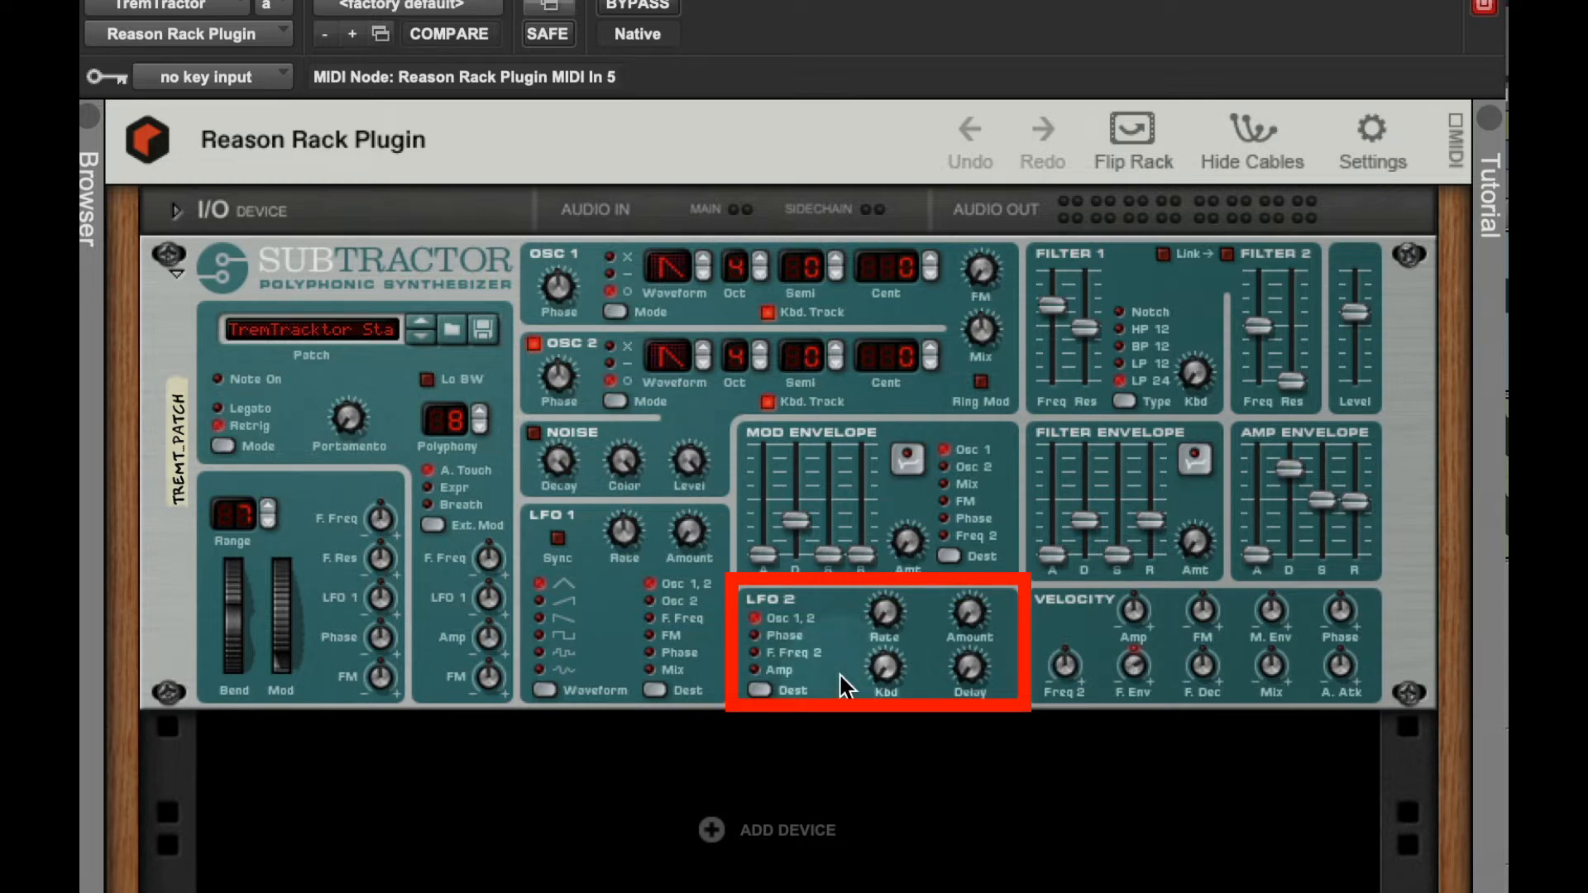
Step: Set the Subtractor's LFO 2 destination to Amp, then adjust its Rate and raise its Amount to create tremolo
left_click(754, 669)
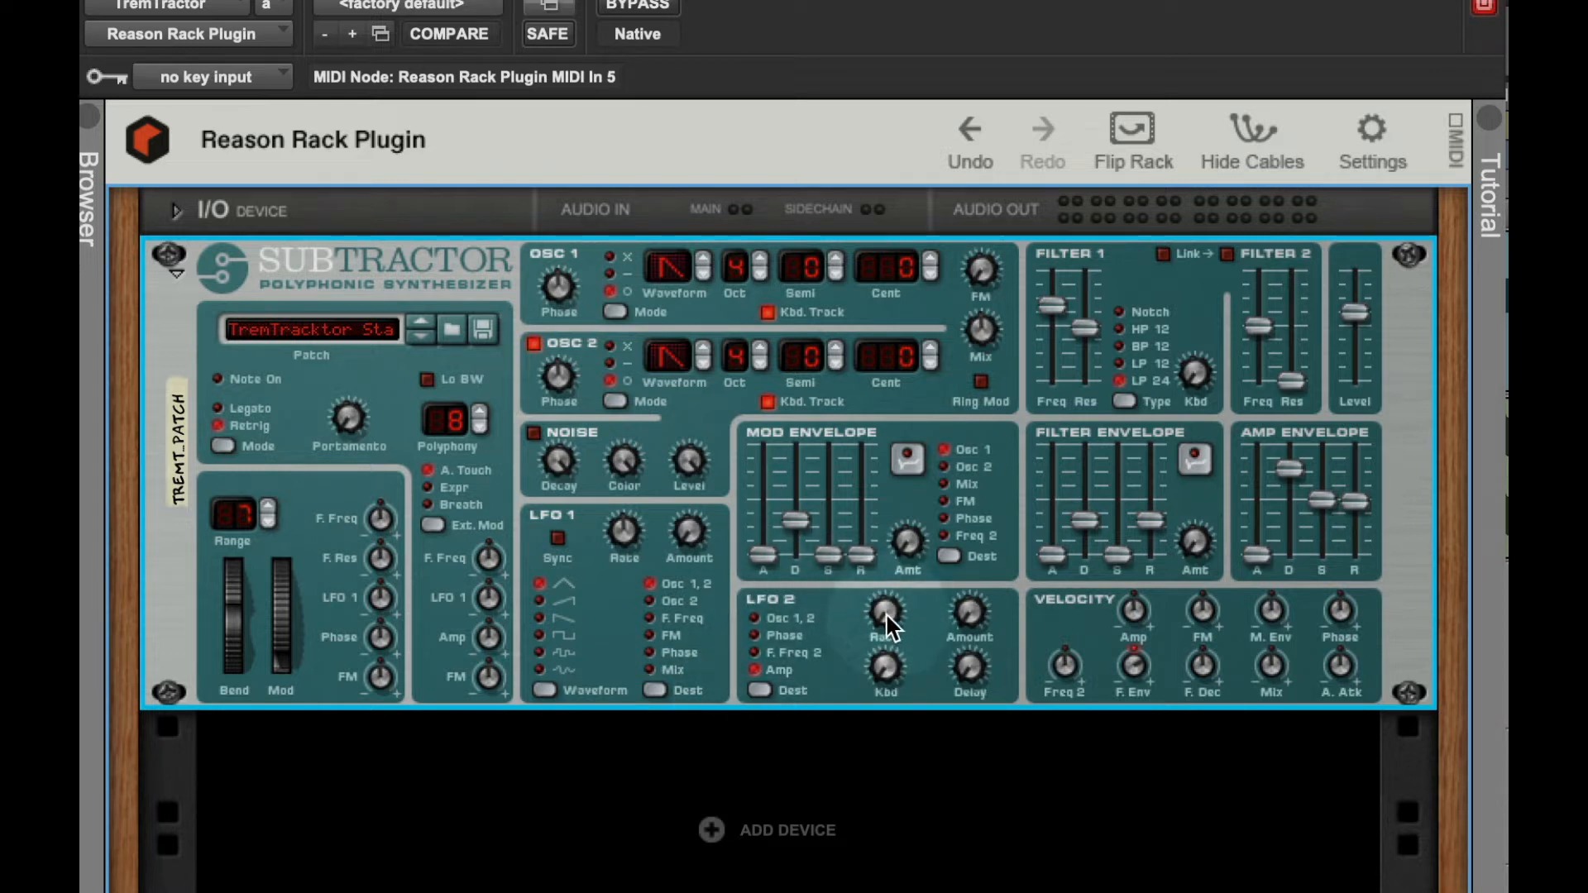
mouse_move(887, 592)
left_click_drag(886, 585, 891, 556)
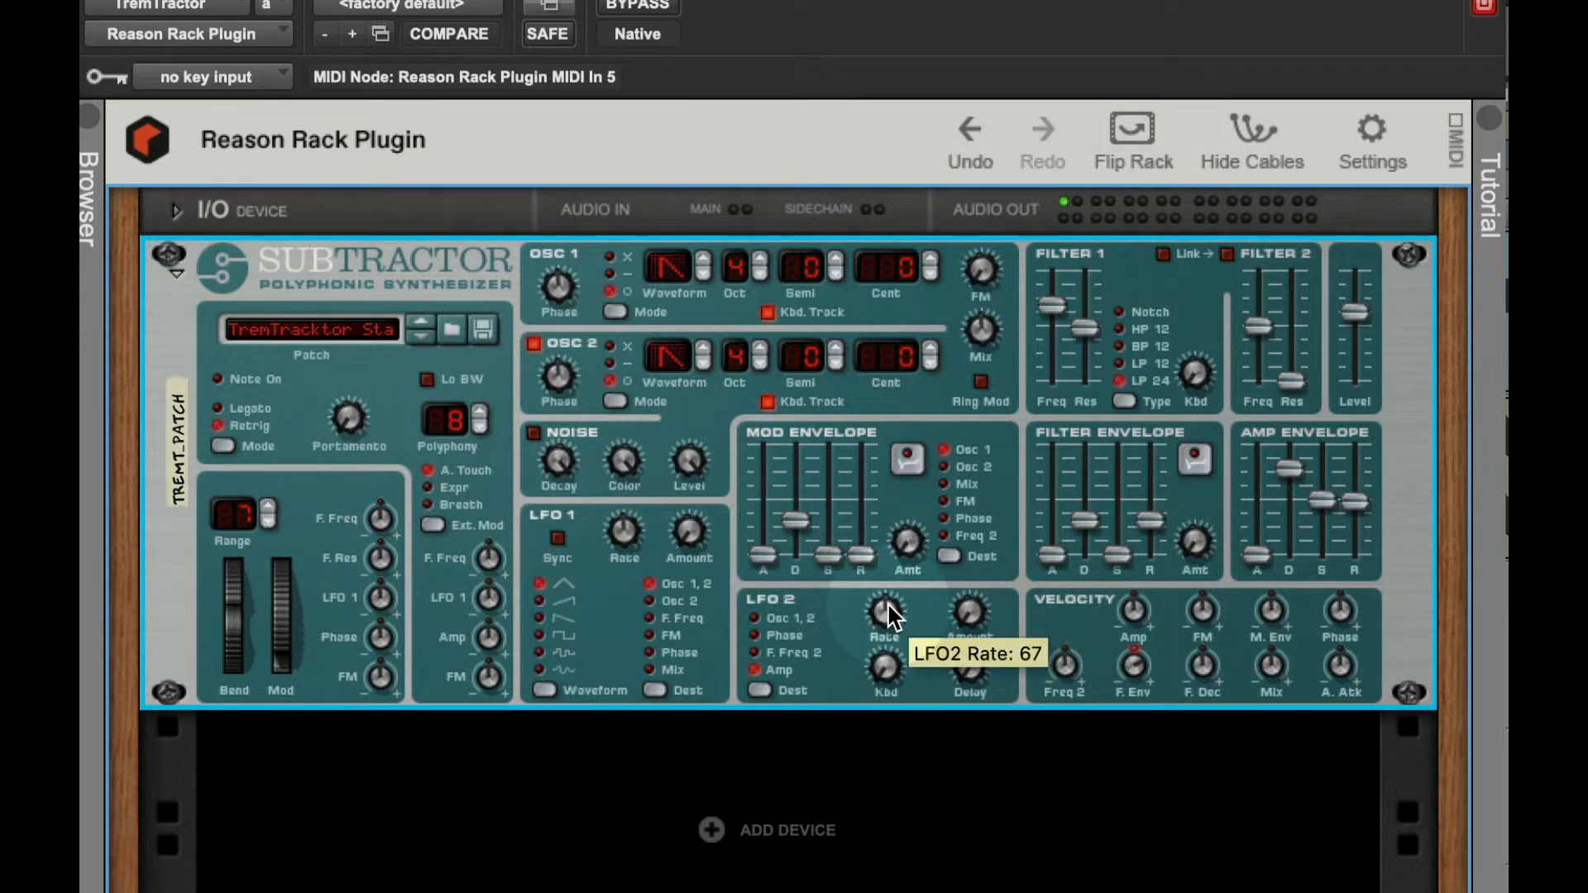
left_click_drag(888, 606, 888, 608)
mouse_move(983, 619)
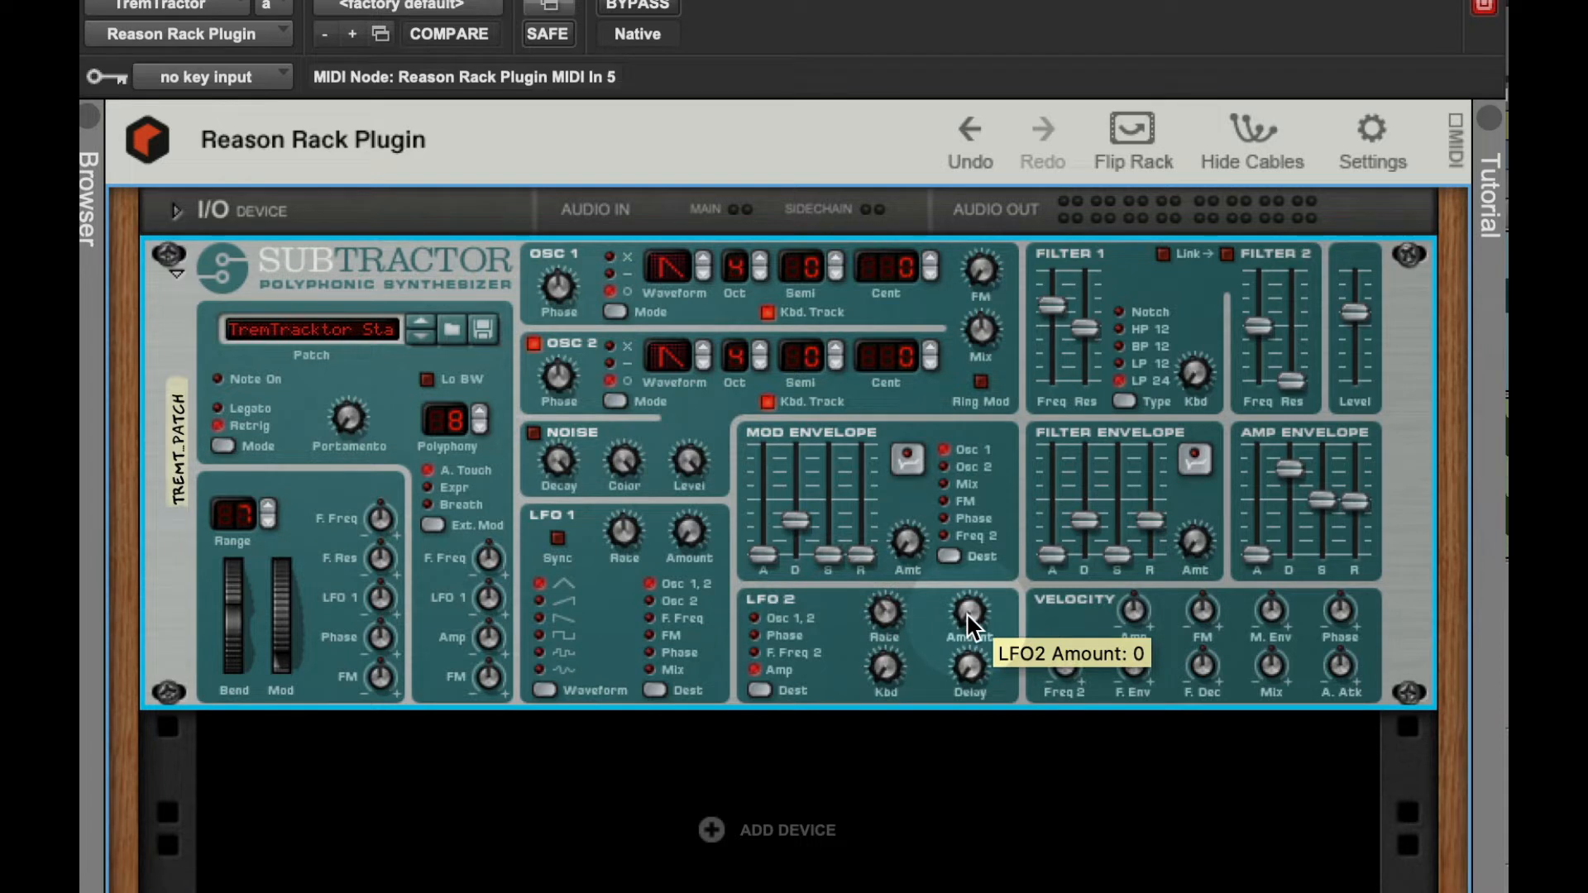
left_click_drag(969, 626, 976, 566)
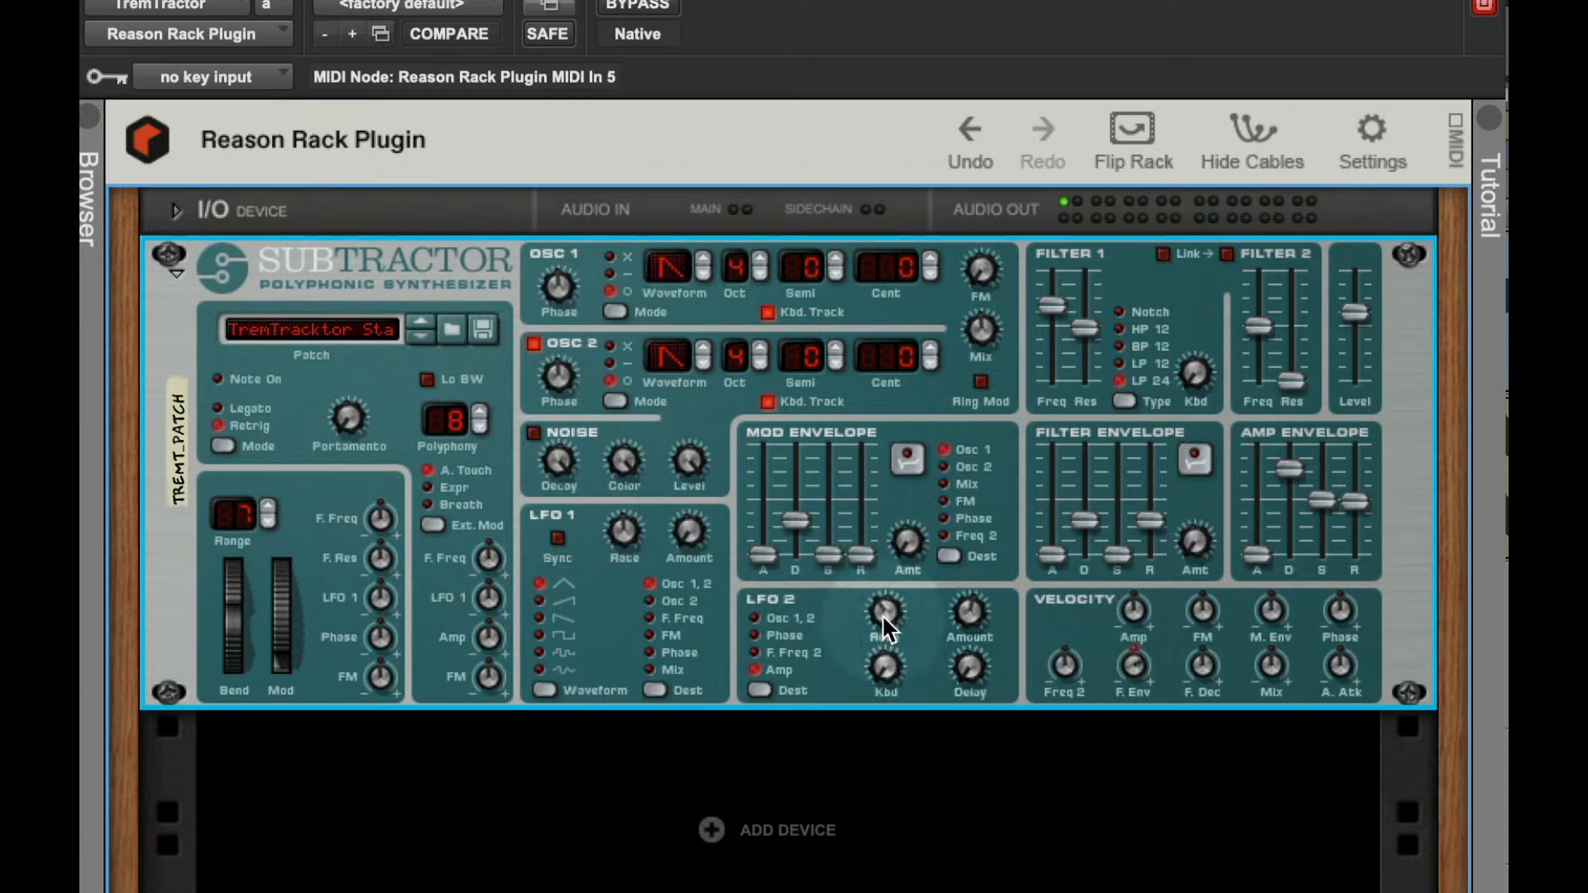
mouse_move(881, 613)
mouse_move(883, 617)
left_mouse_down()
mouse_move(889, 599)
mouse_move(890, 613)
left_mouse_up()
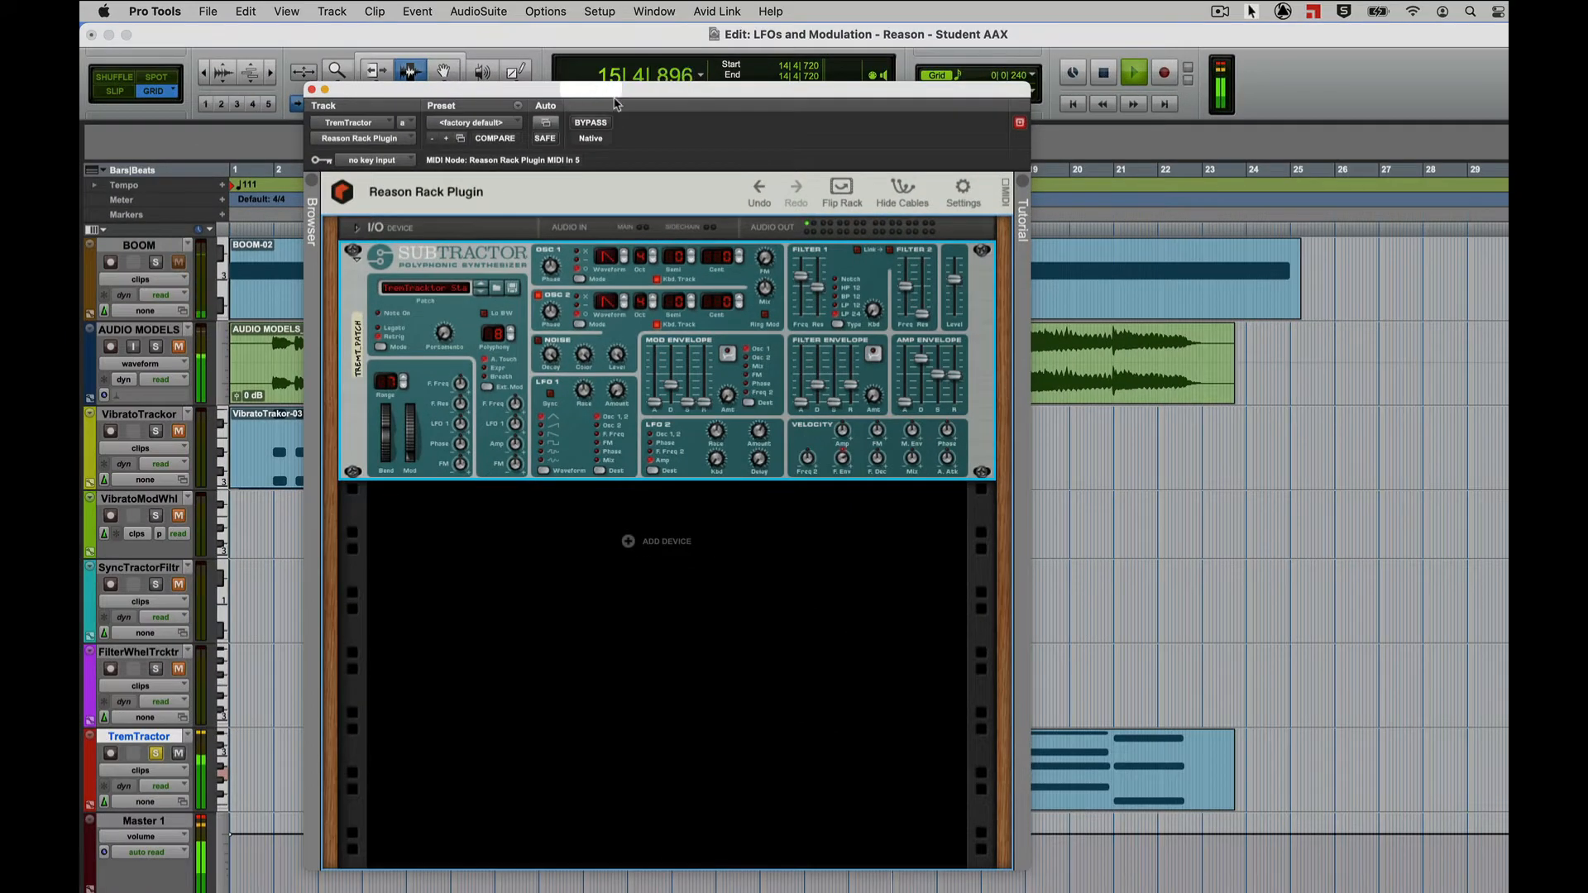
Step: Unsolo and mute TremTractor, unmute AUDIO MODELS, and play the reference tremolo for comparison
left_click_drag(598, 97, 798, 753)
key("space")
left_click(179, 347)
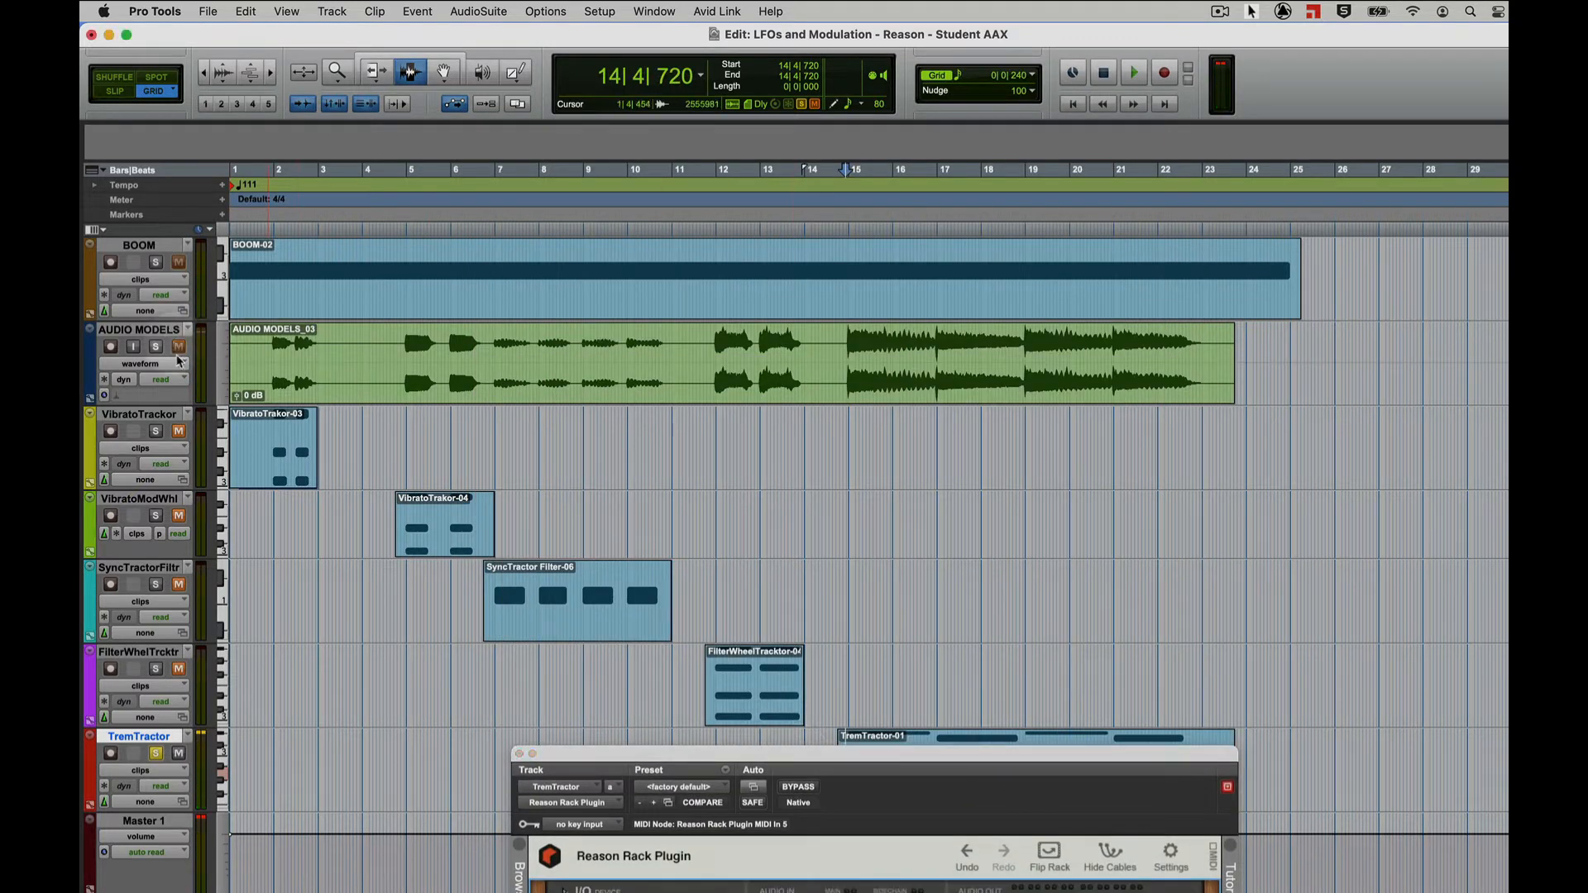
left_click(155, 754)
left_click(180, 755)
key("space")
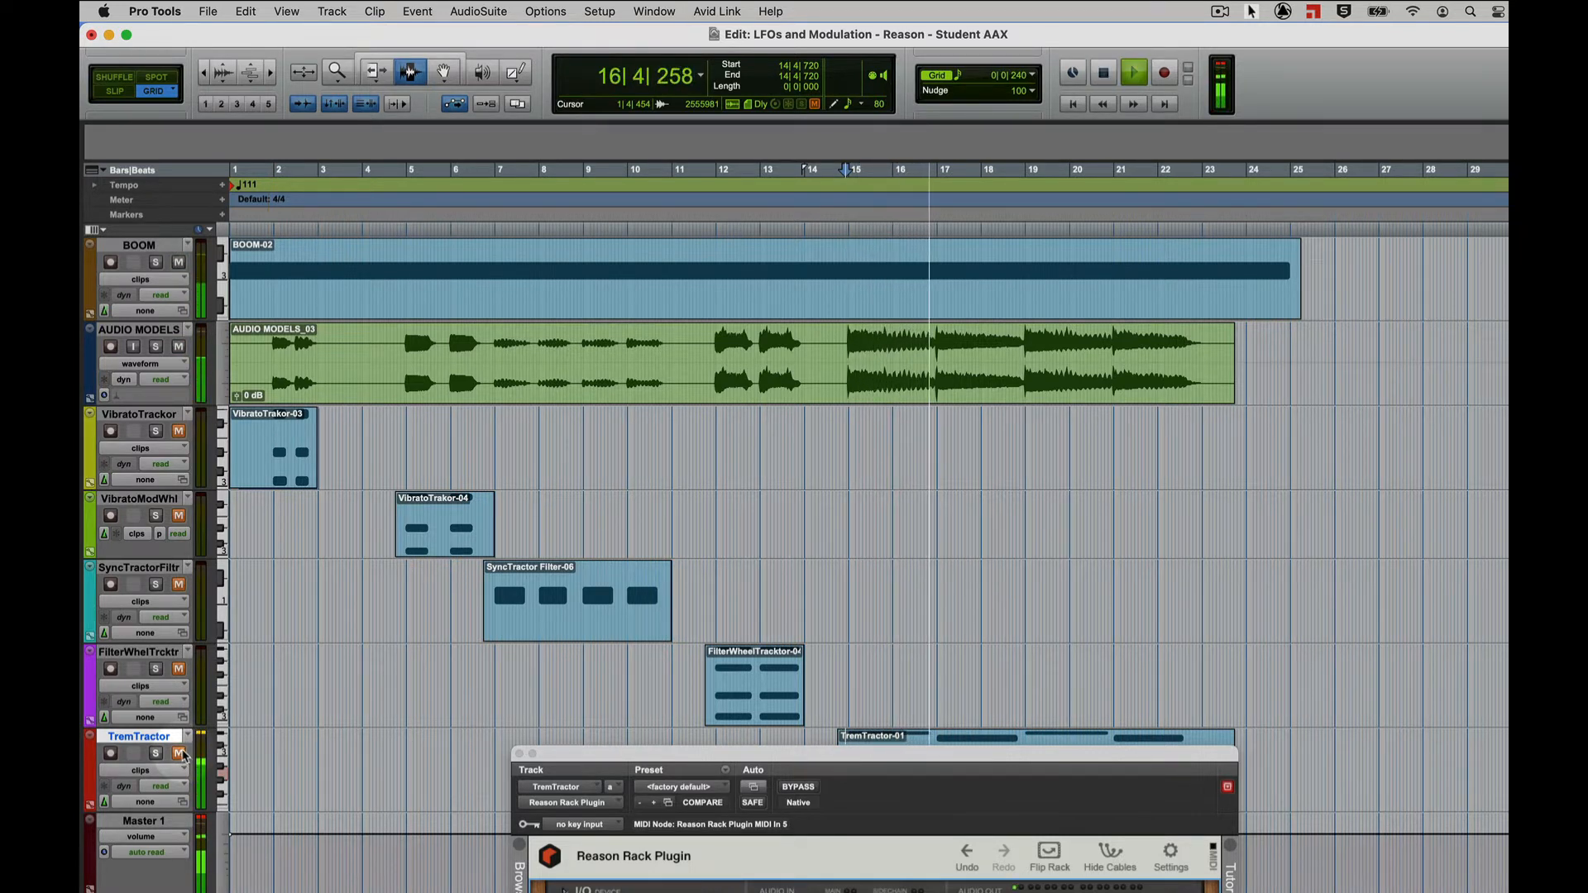
key("space")
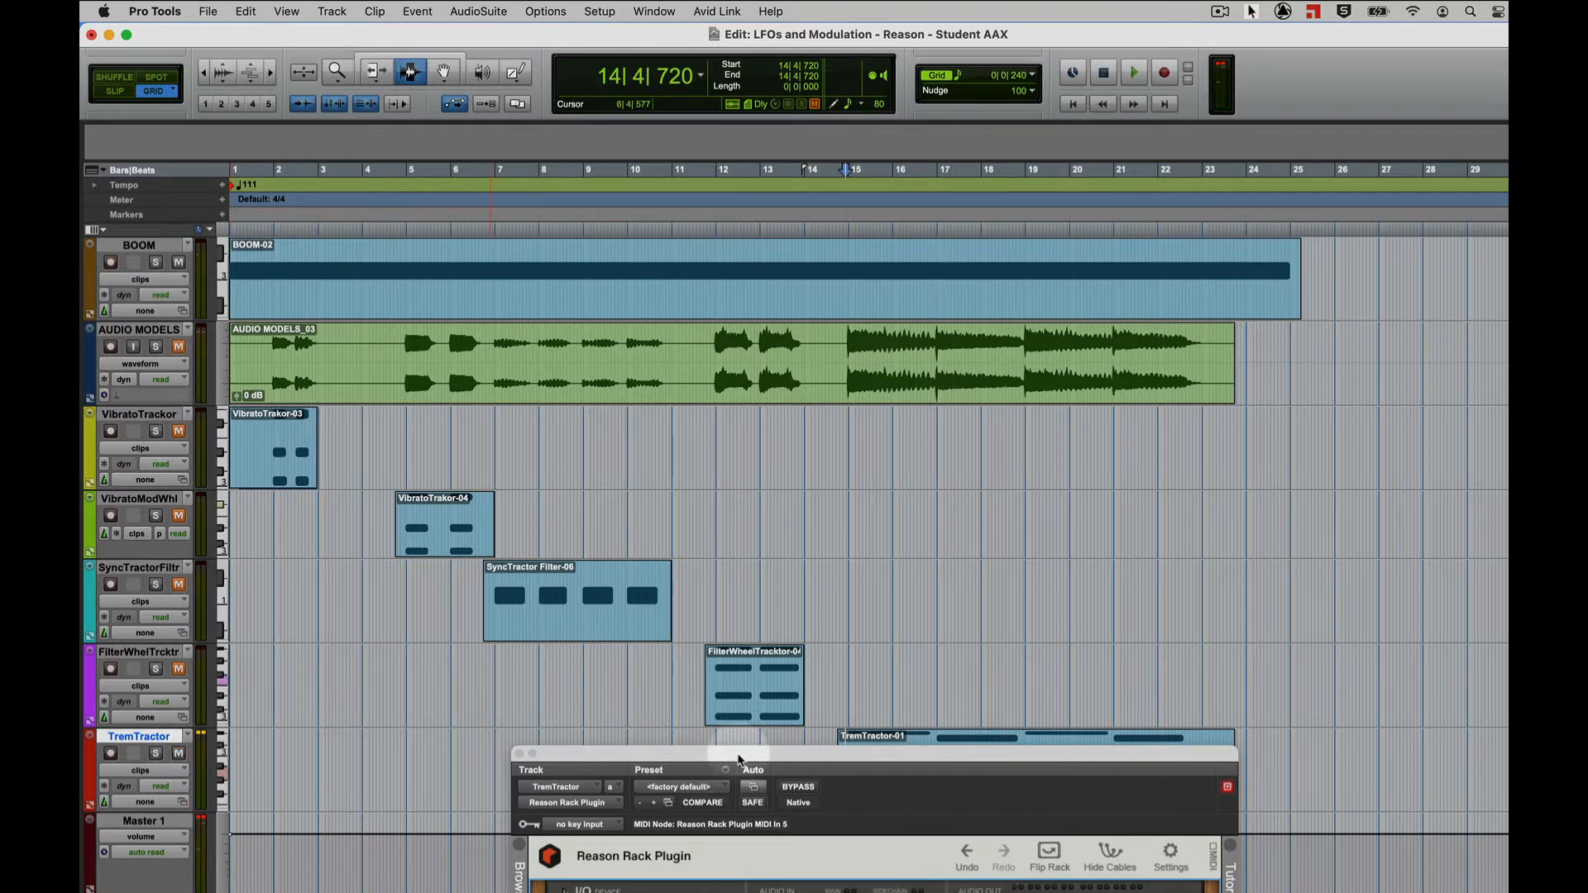
Step: Play the TremTractor clip from 15|1|000 while checking the Subtractor's LFO 2 settings
left_click_drag(738, 759, 548, 136)
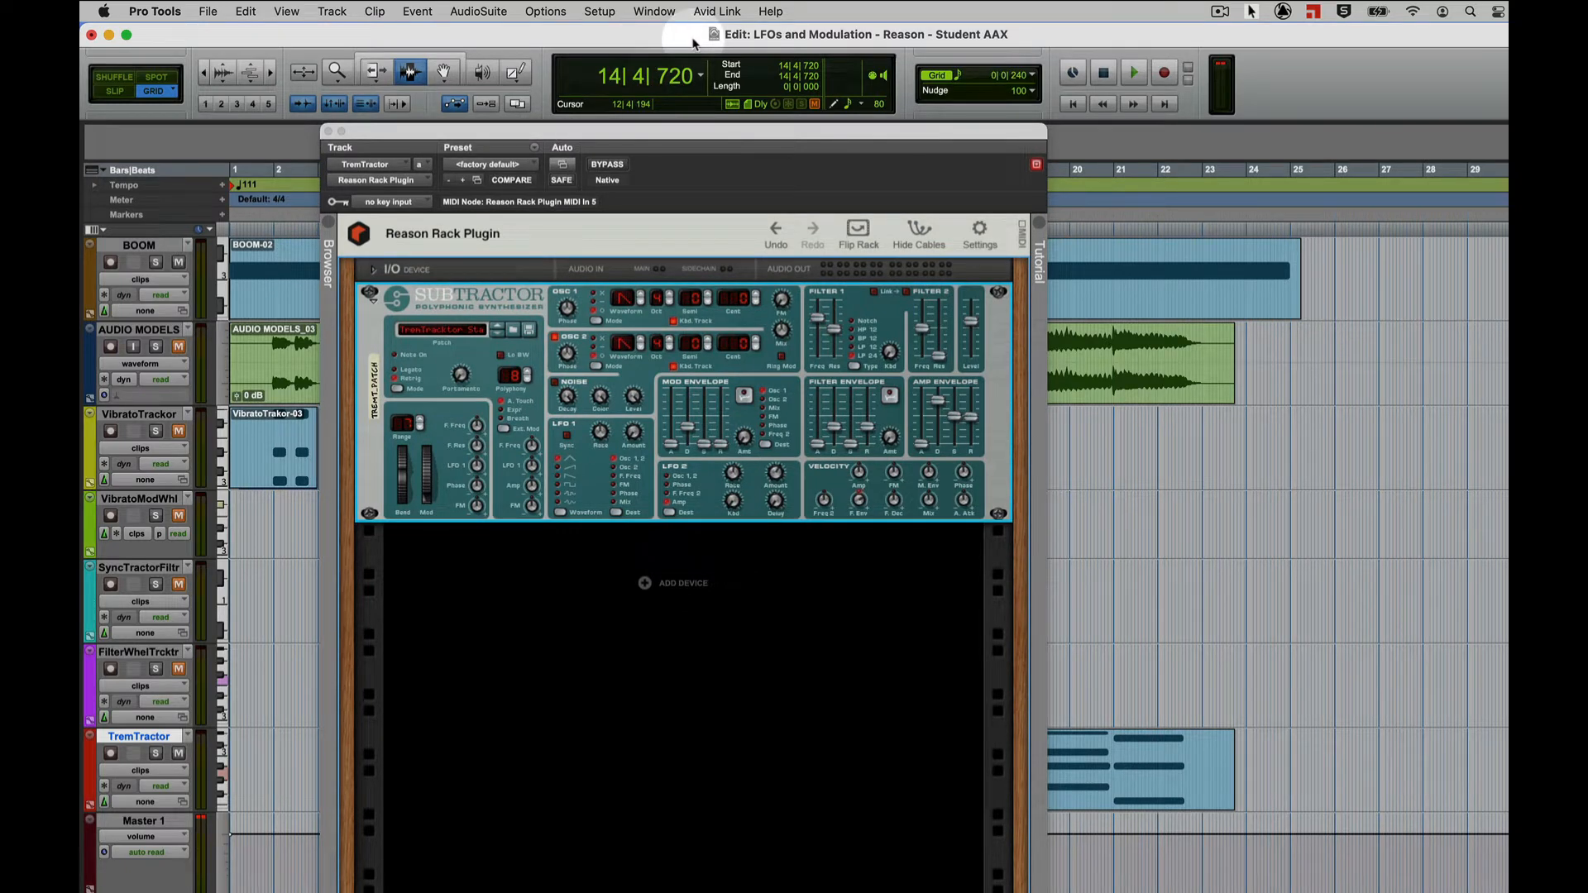
left_click_drag(675, 133, 842, 850)
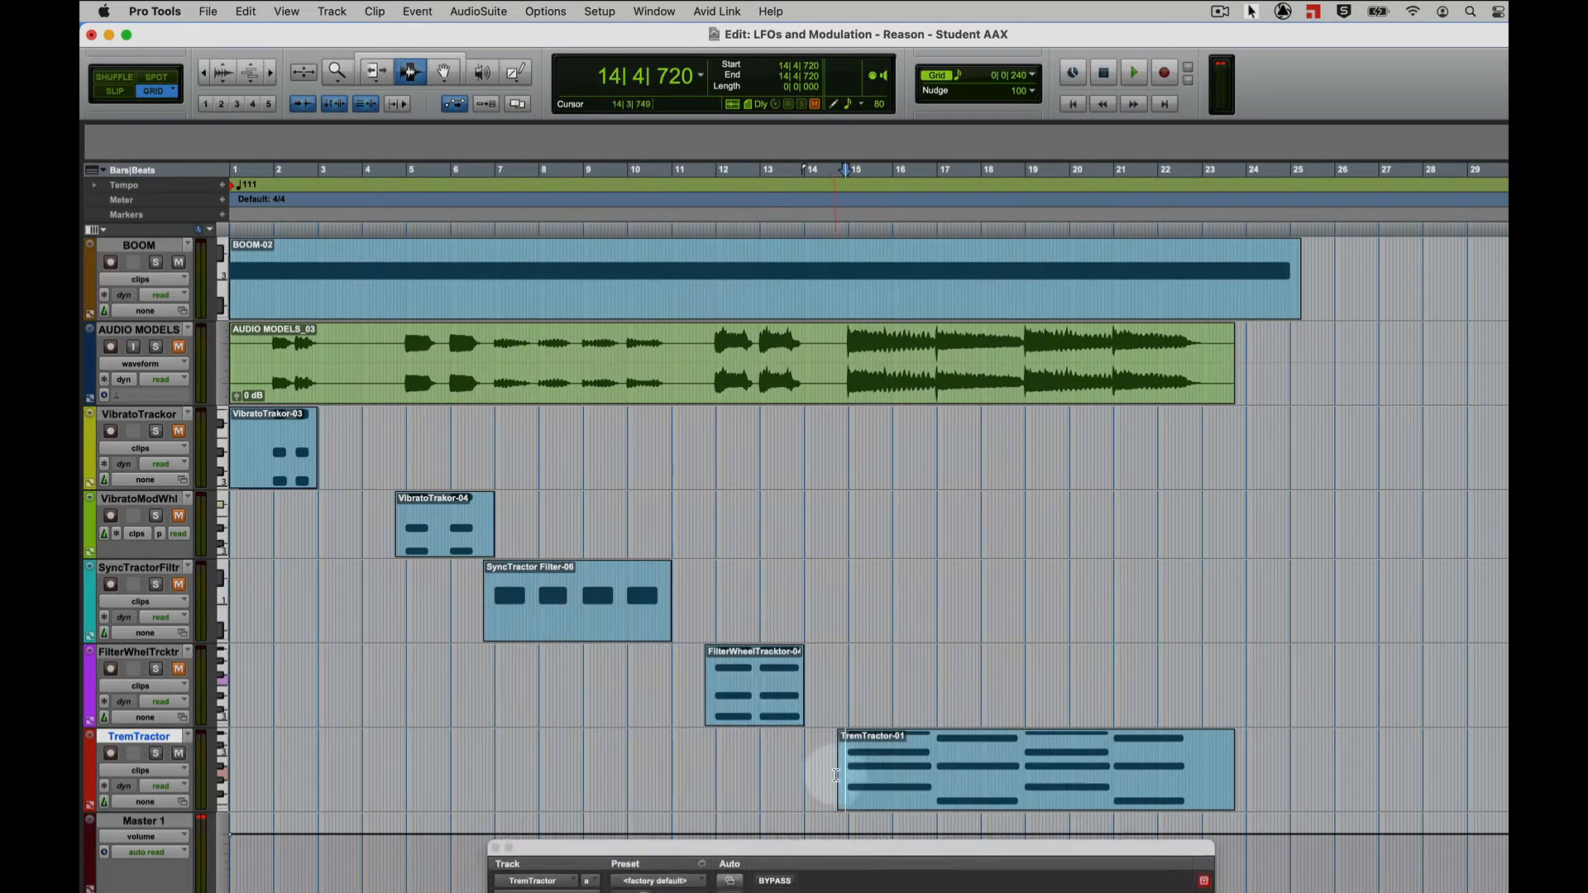
left_click(848, 768)
key("space")
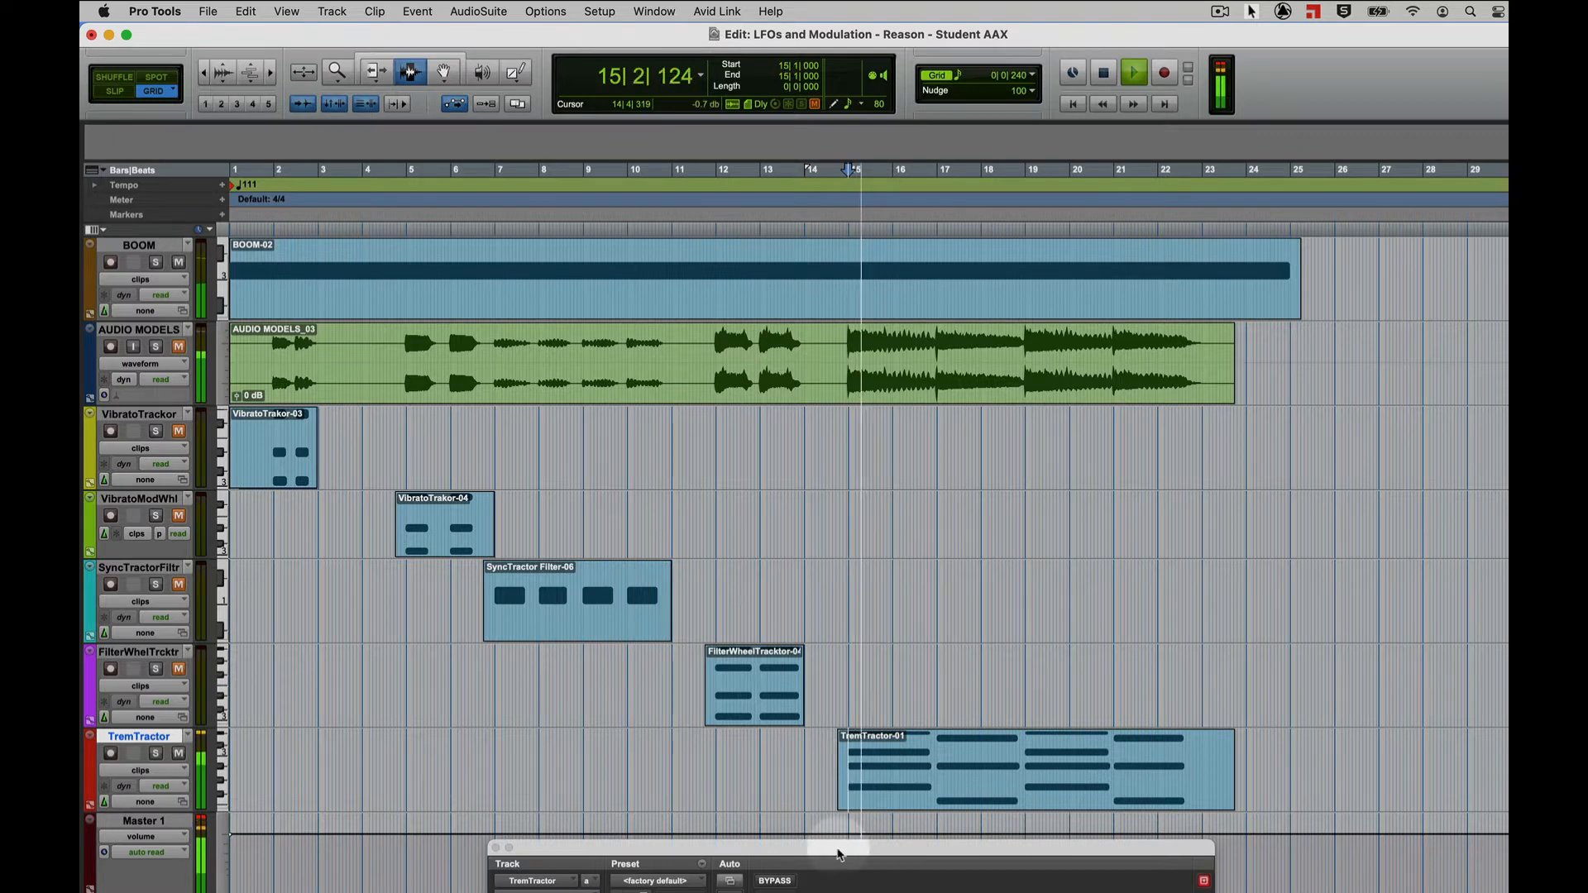
left_click_drag(837, 848, 662, 119)
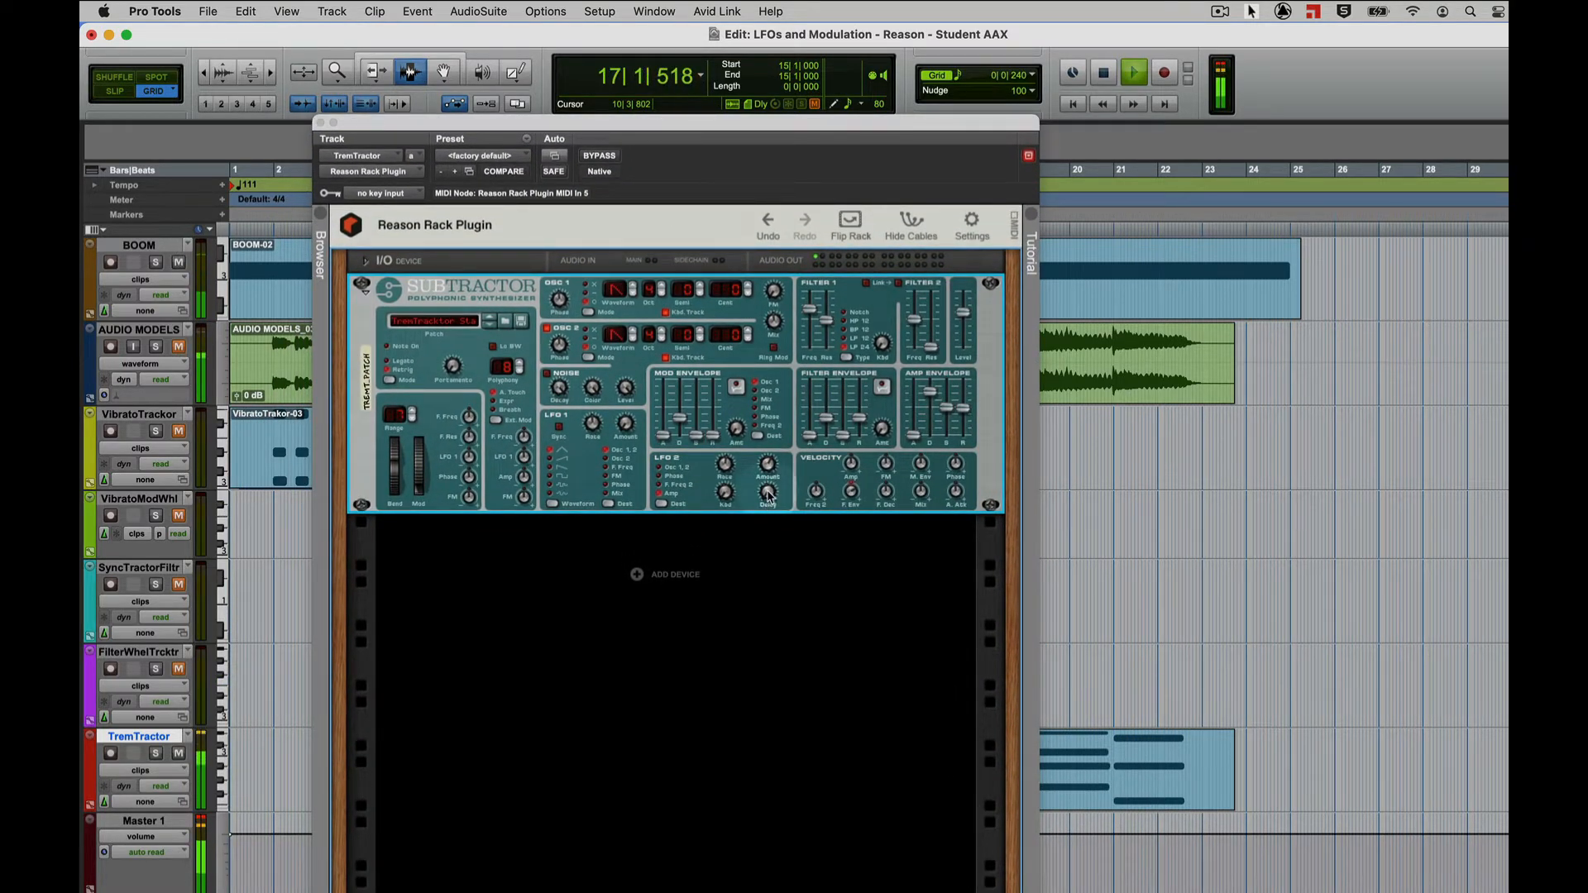
key("space")
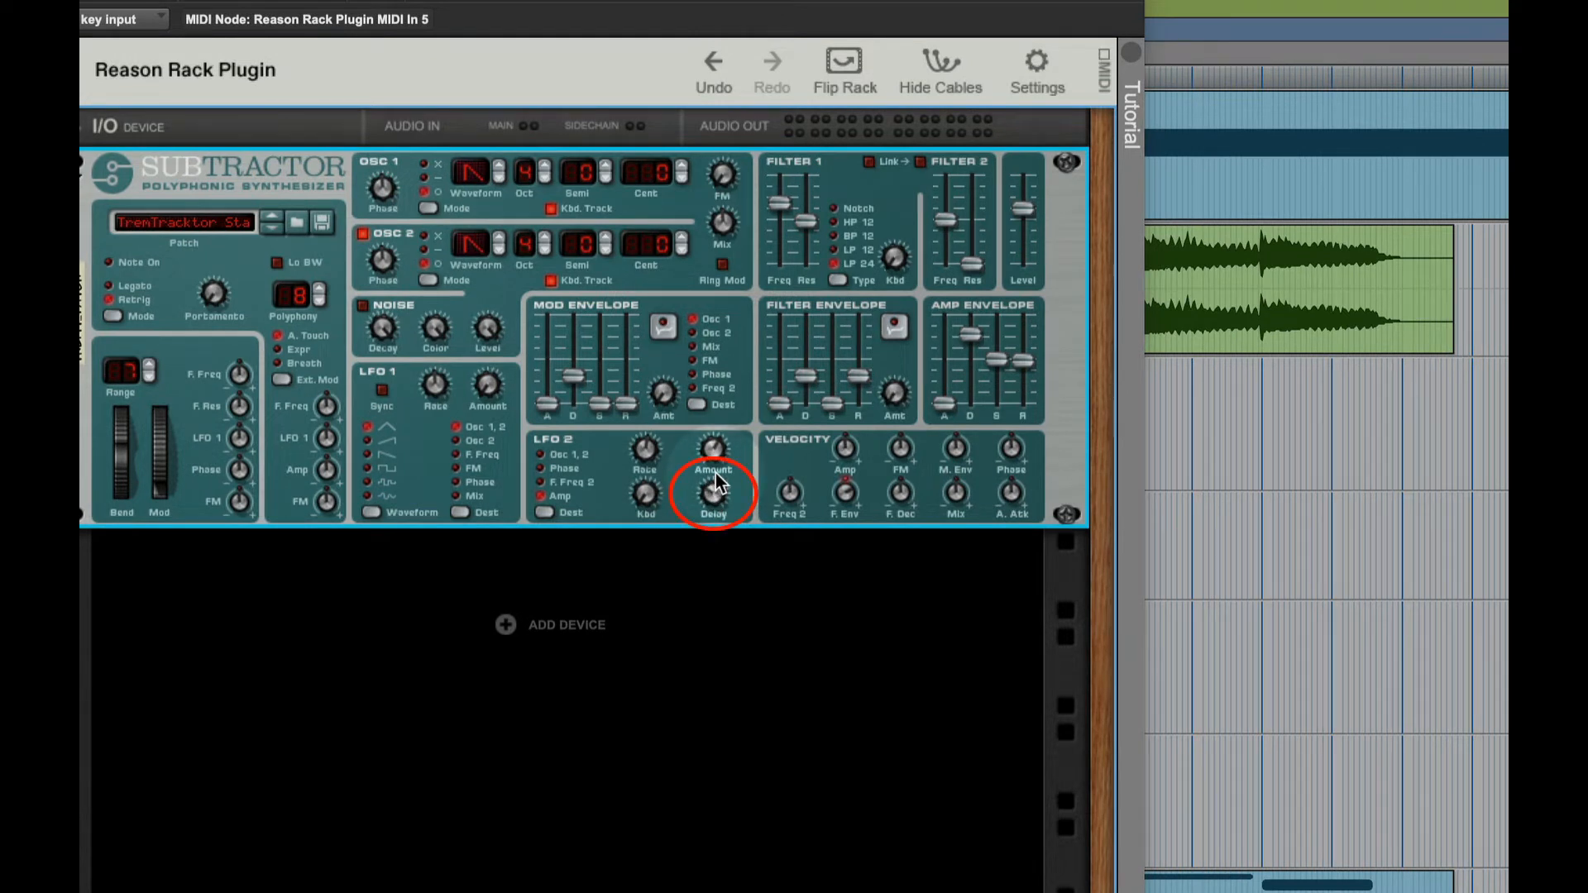
Step: Set LFO 2's Delay to about 56 and audition the TremTractor clip from bar 15
mouse_move(712, 482)
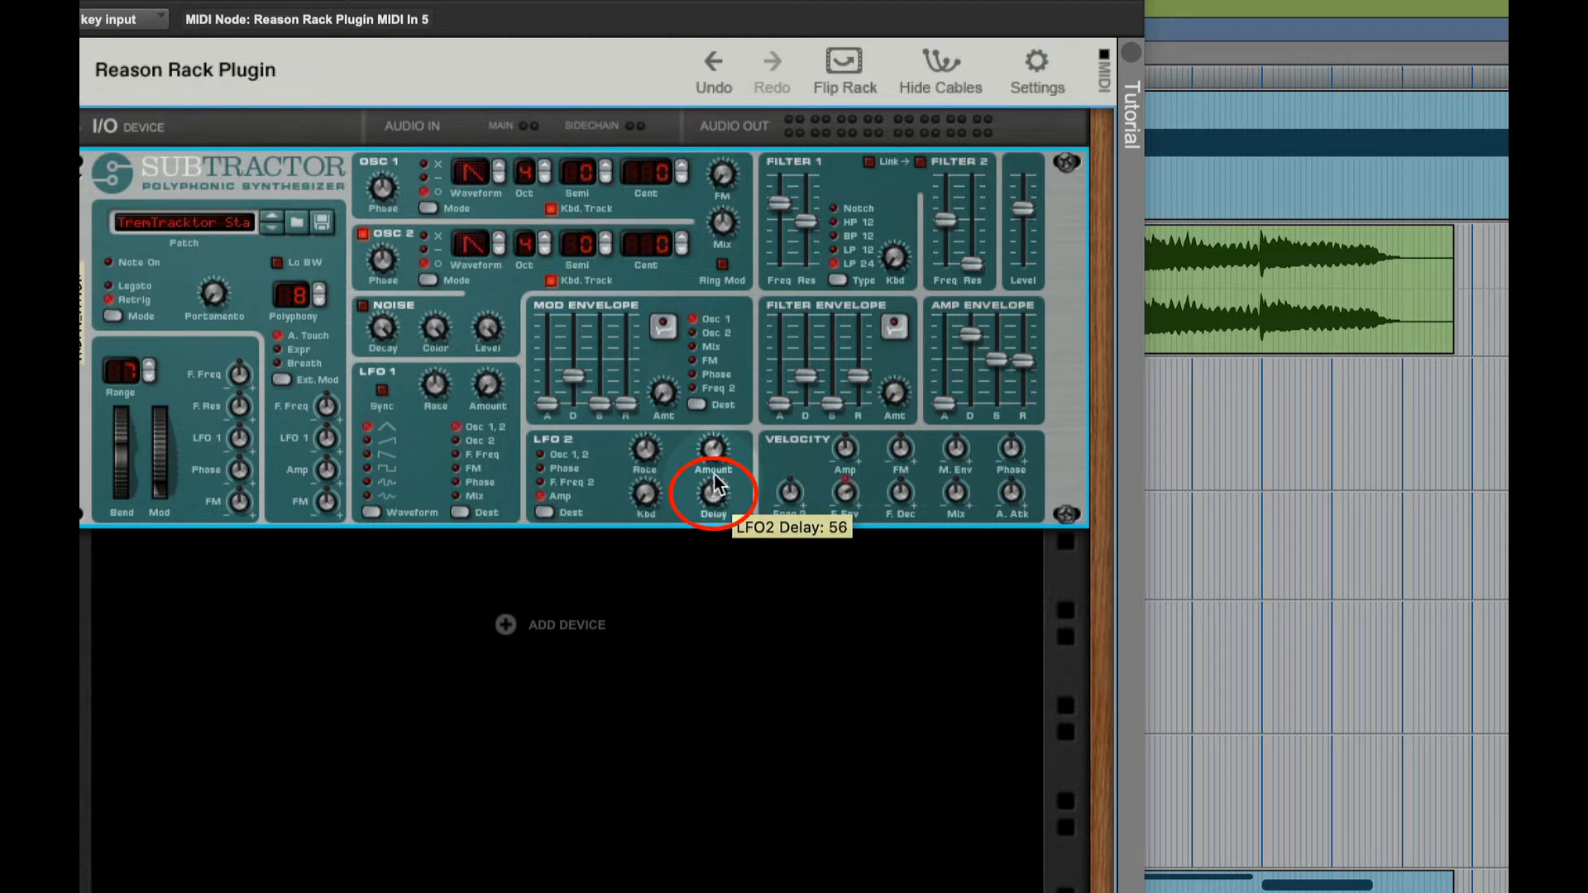
left_click_drag(716, 473, 716, 472)
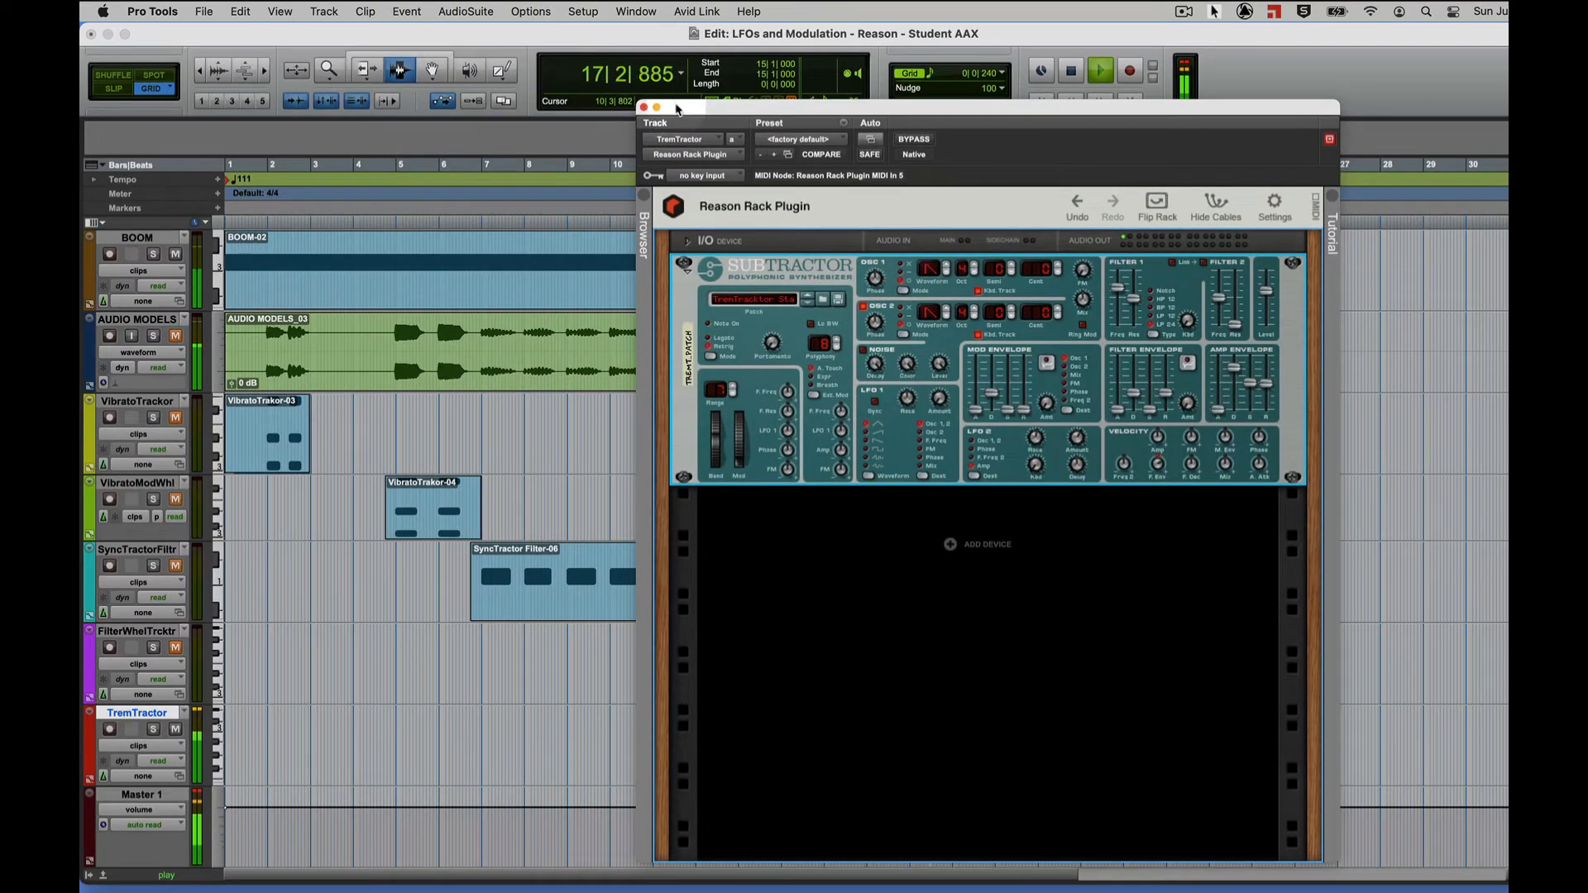
left_click_drag(676, 109, 668, 823)
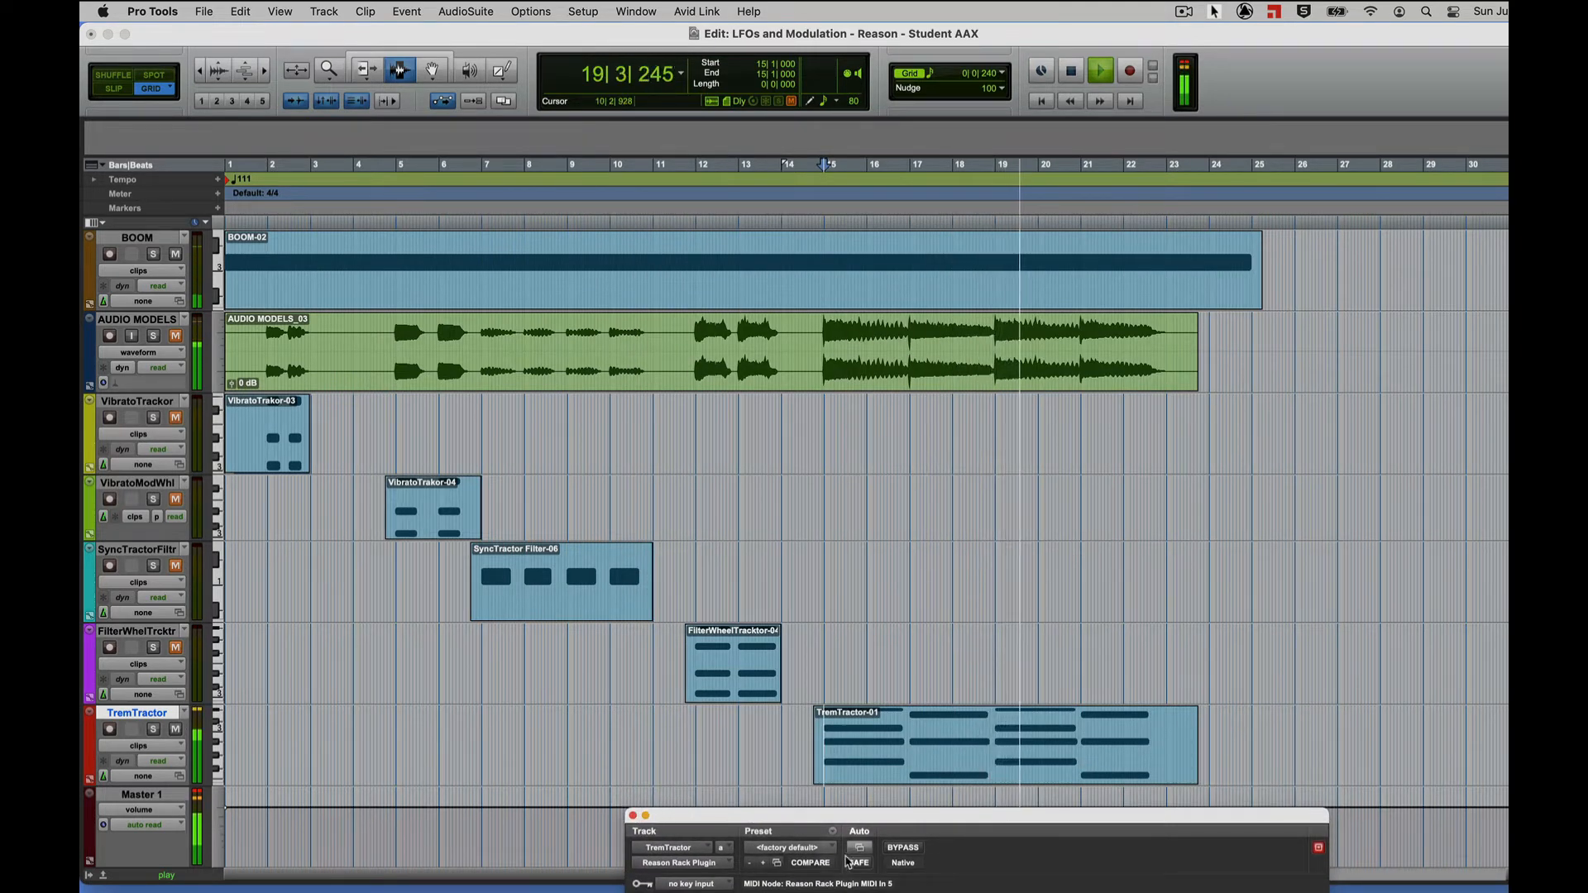
key("space")
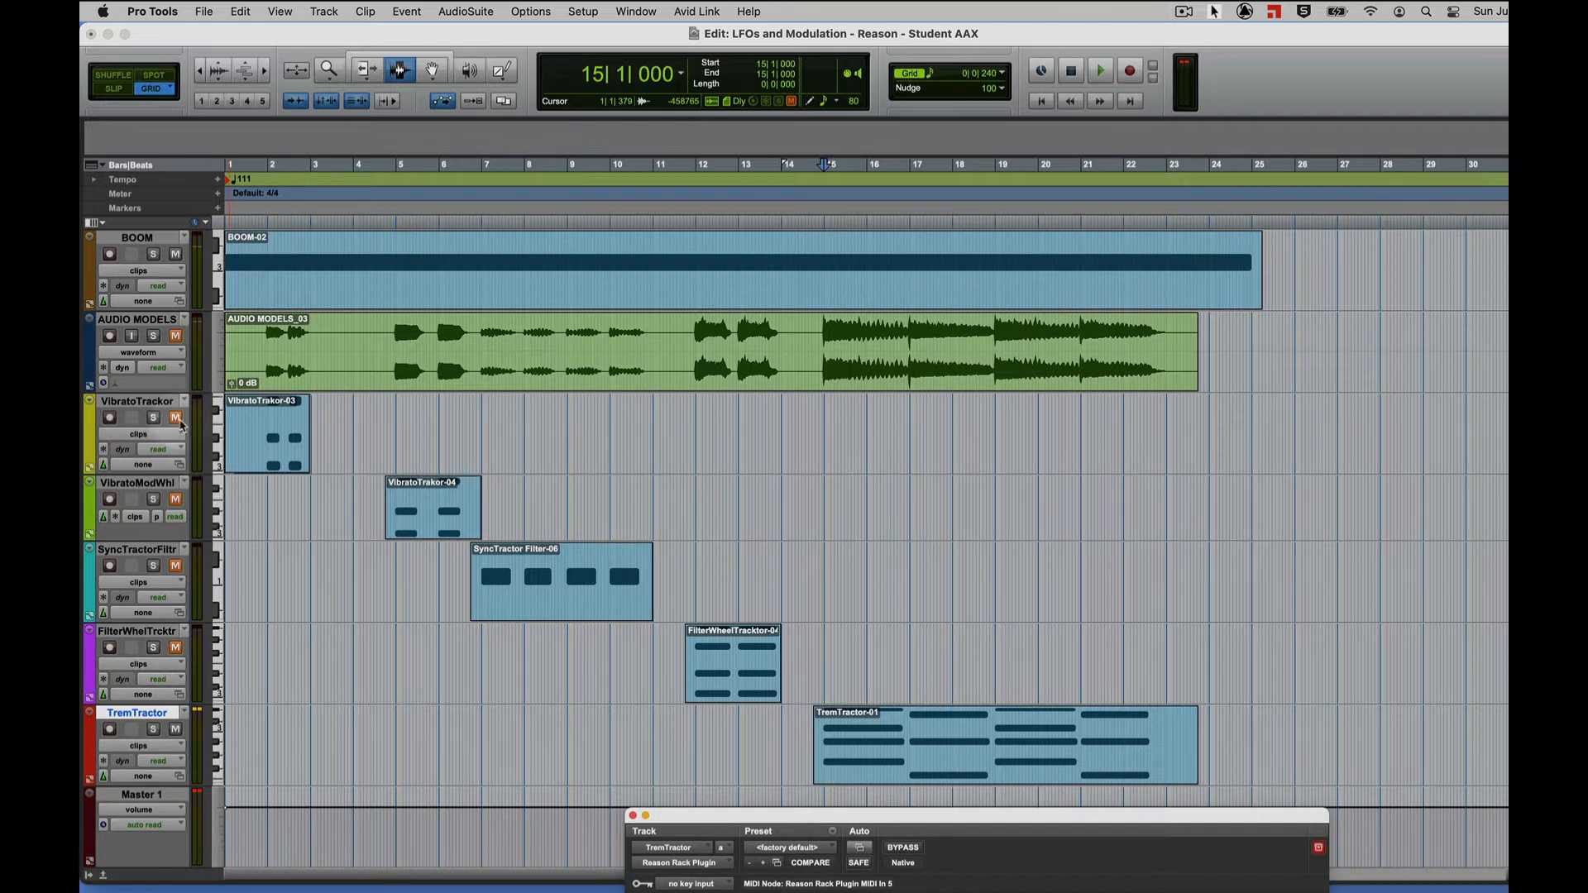
Step: Mute TremTractor, play the AUDIO MODELS reference from bar 15, and mute the reference again
left_click(175, 729)
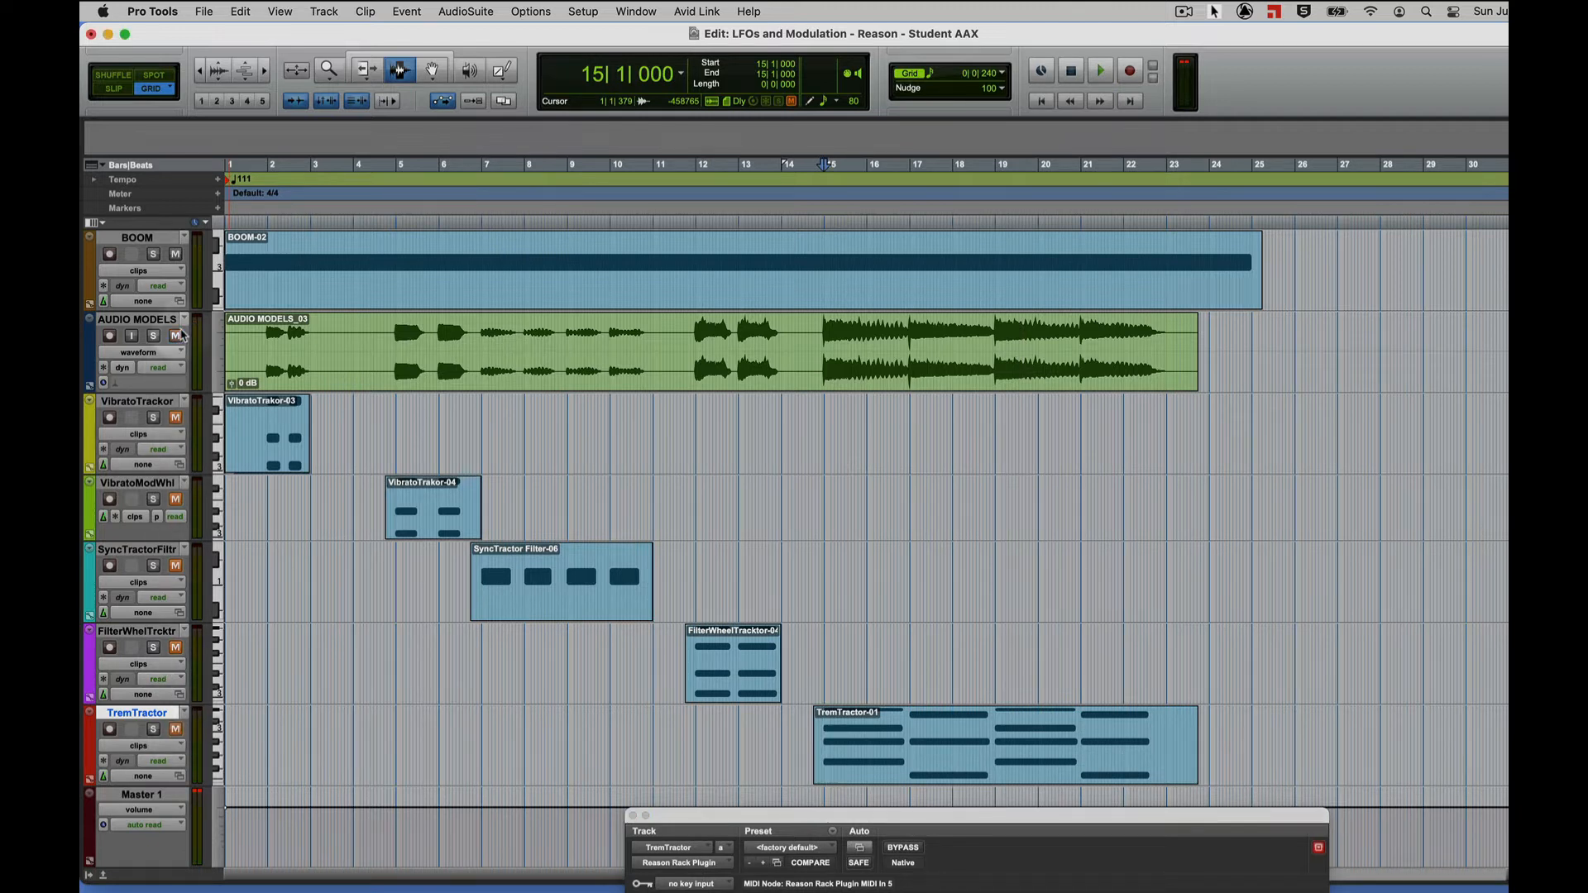
key("space")
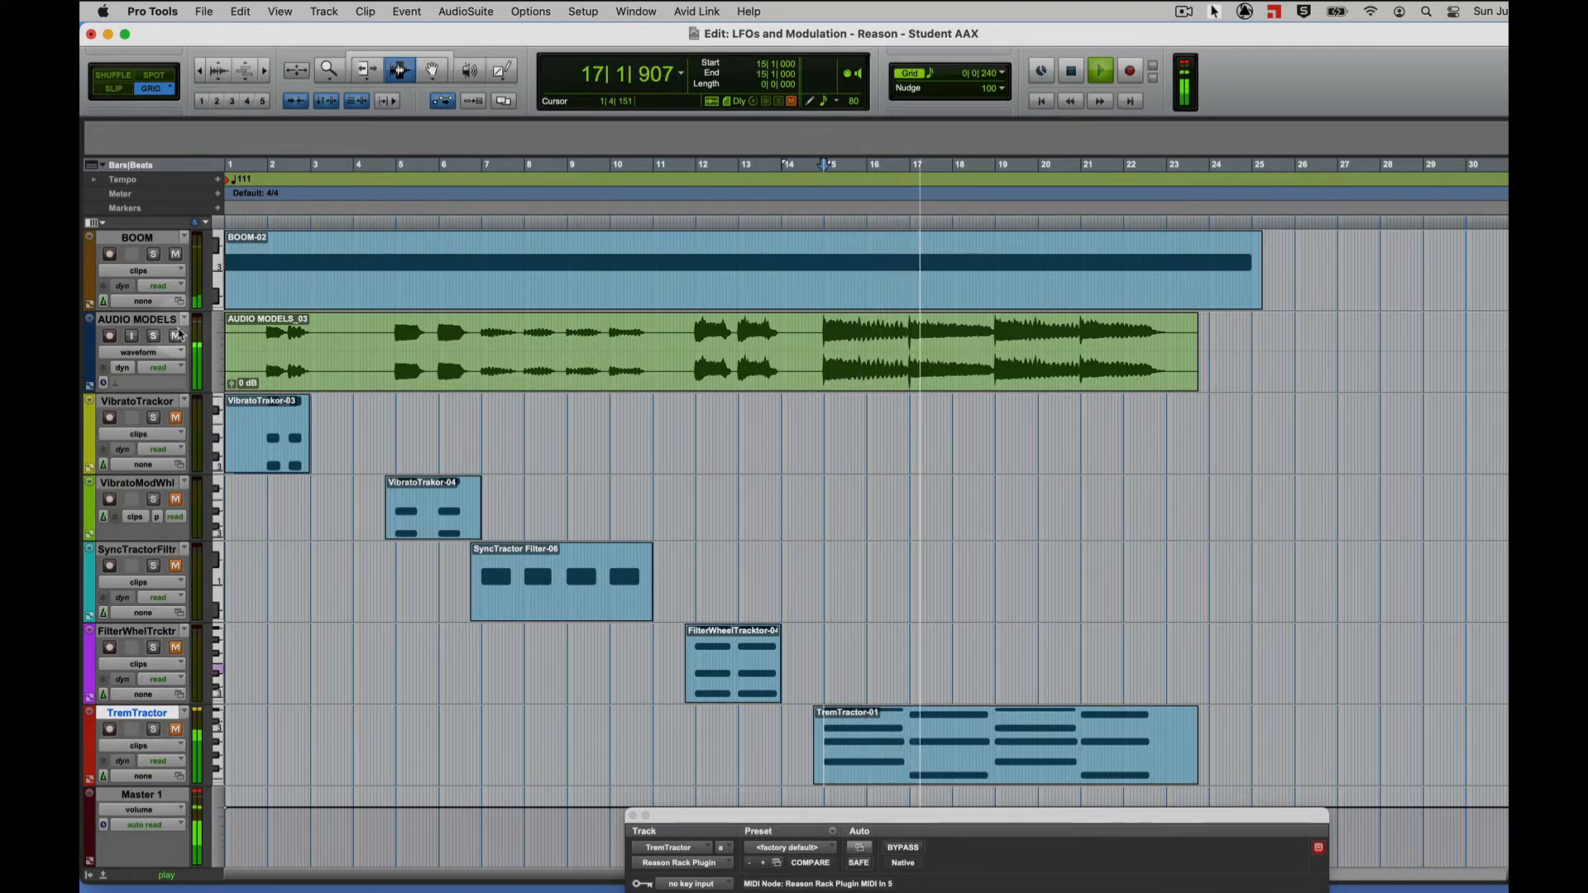
key("space")
left_click(175, 336)
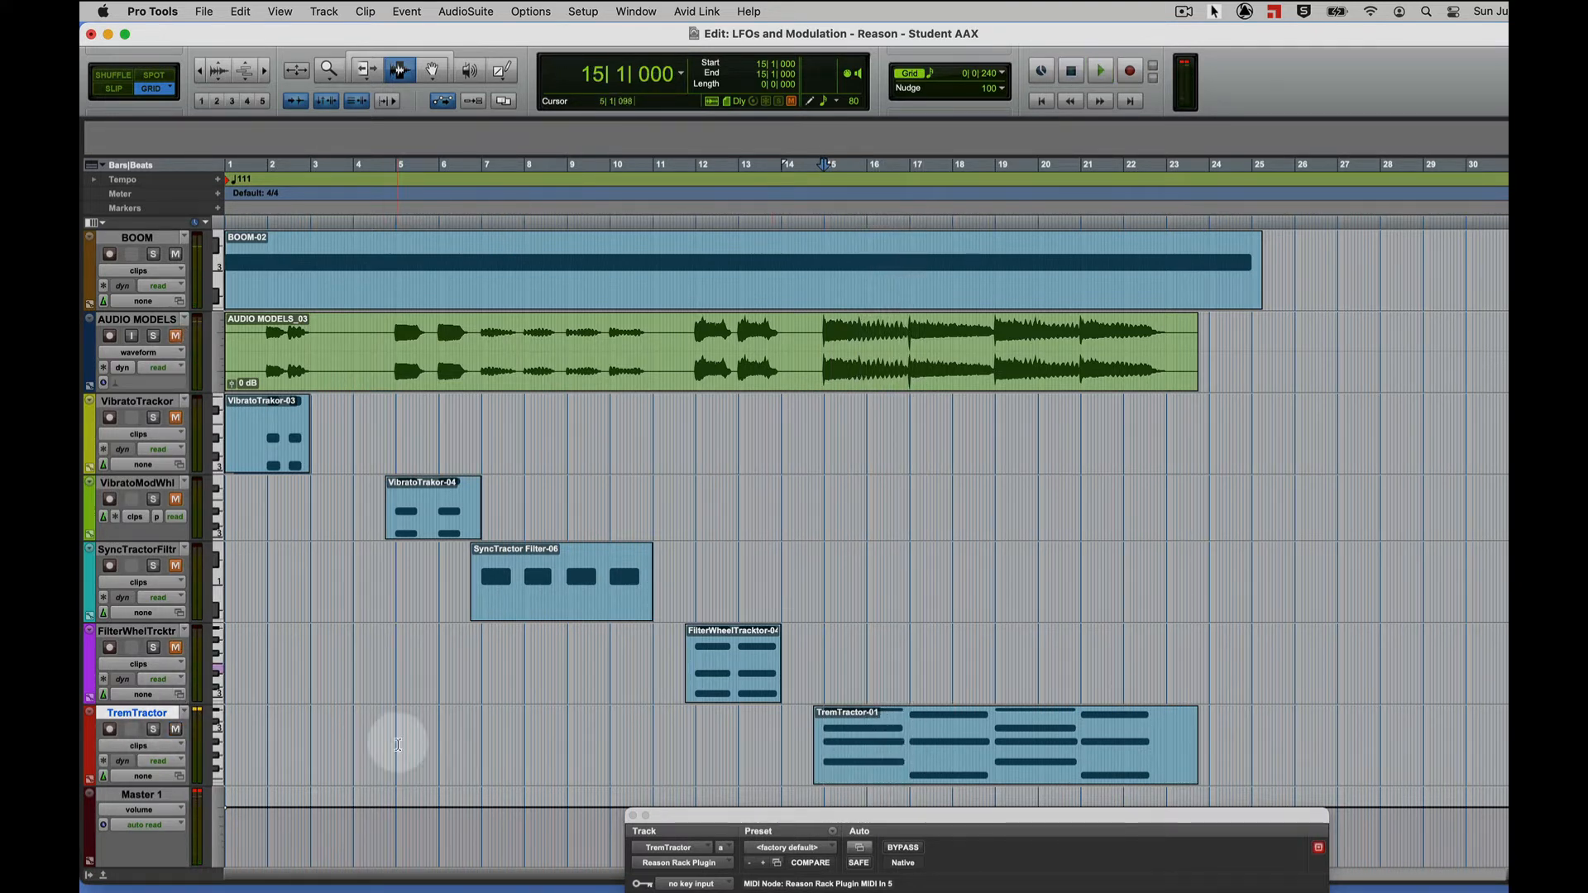
Step: Play the TremTractor clip from bar 15, stop playback, and bring its Reason Rack Plugin window back into view
key("space")
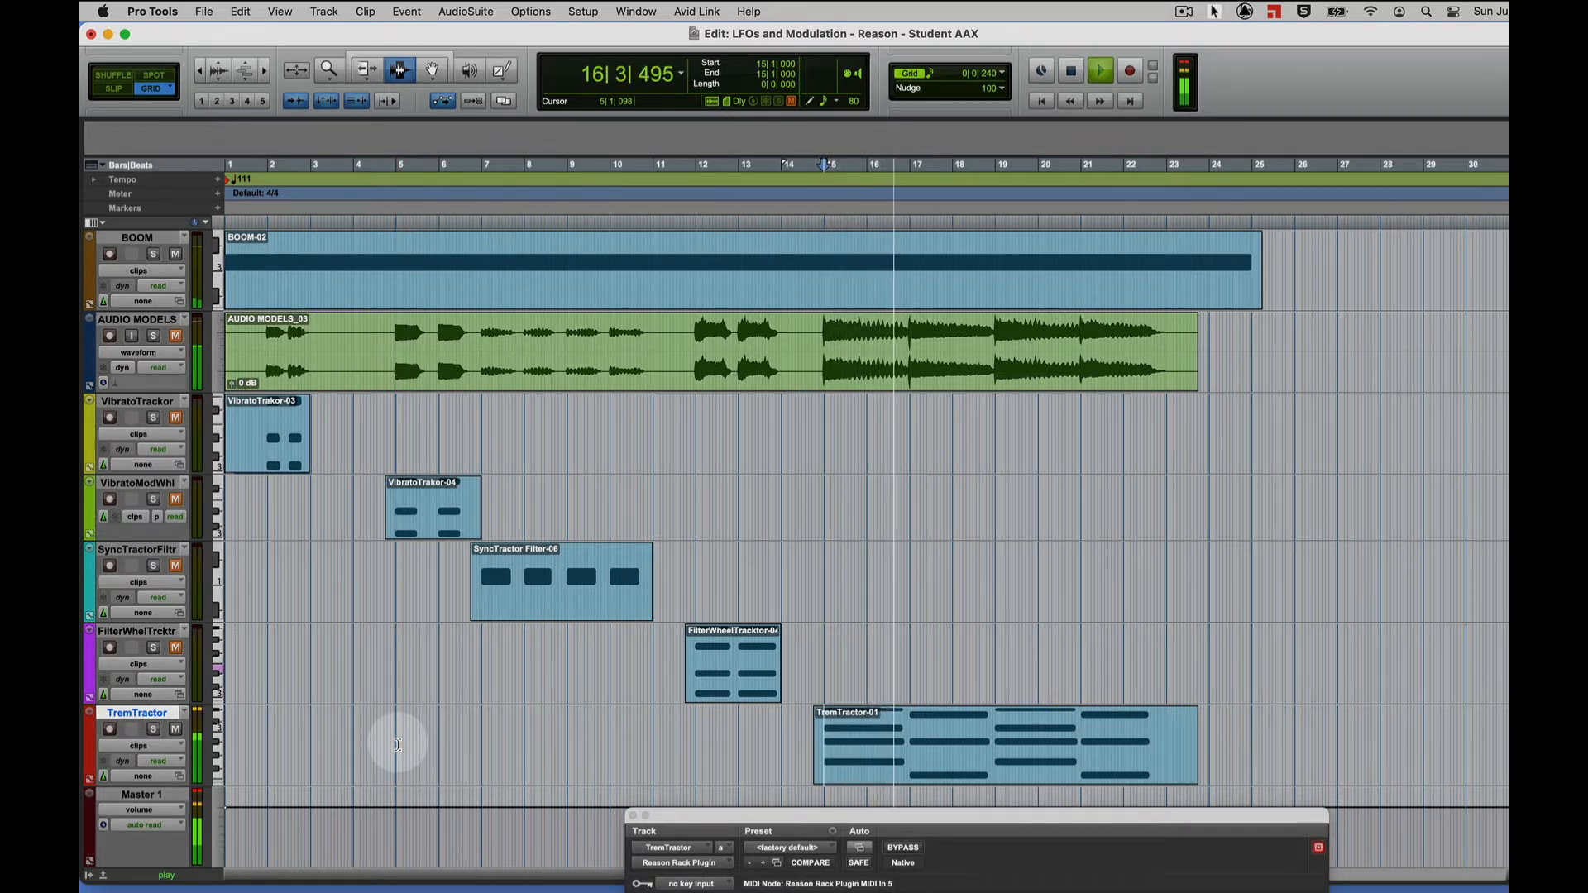
key("space")
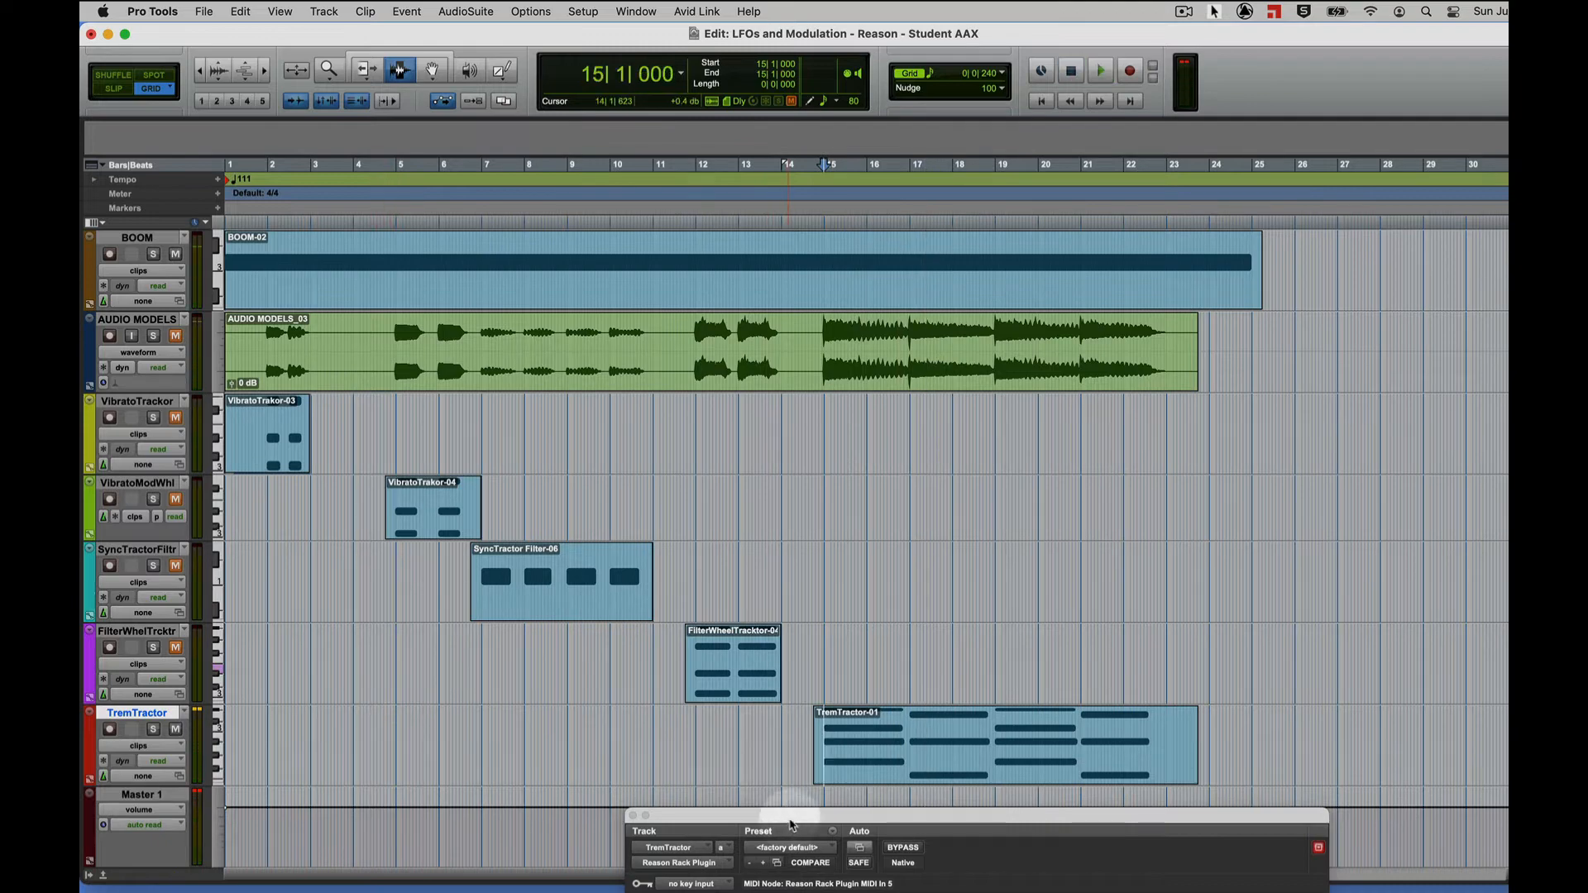
left_click_drag(792, 825, 619, 80)
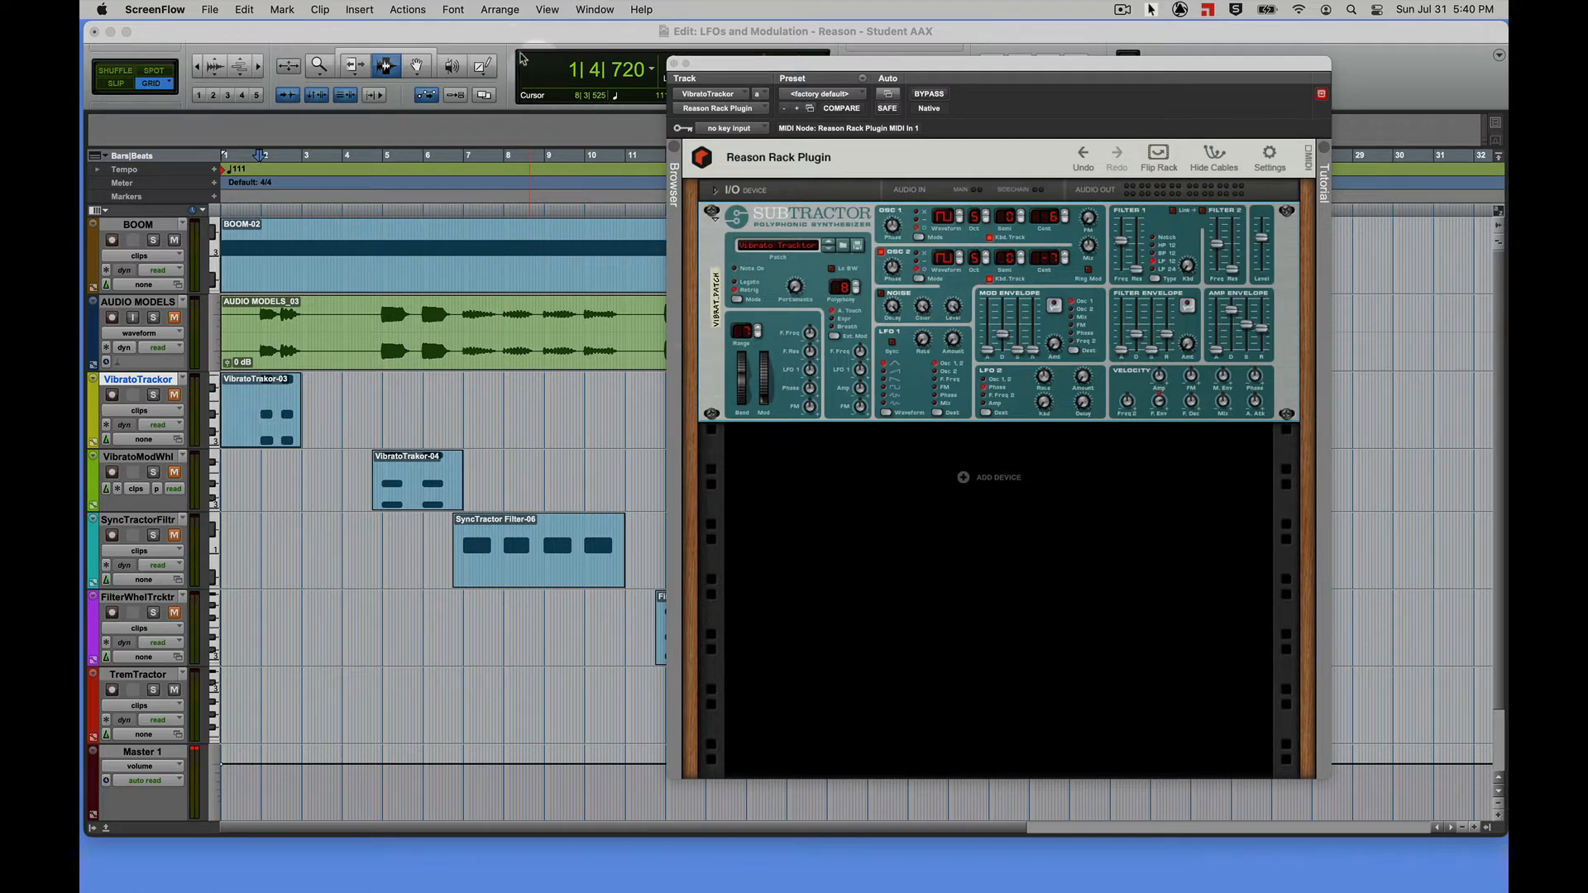
Step: Move the Edit and Reason Rack Plugin windows aside and open the LFOs and MODULATION project folder on the desktop
left_click_drag(472, 40, 627, 369)
left_click_drag(732, 376, 732, 482)
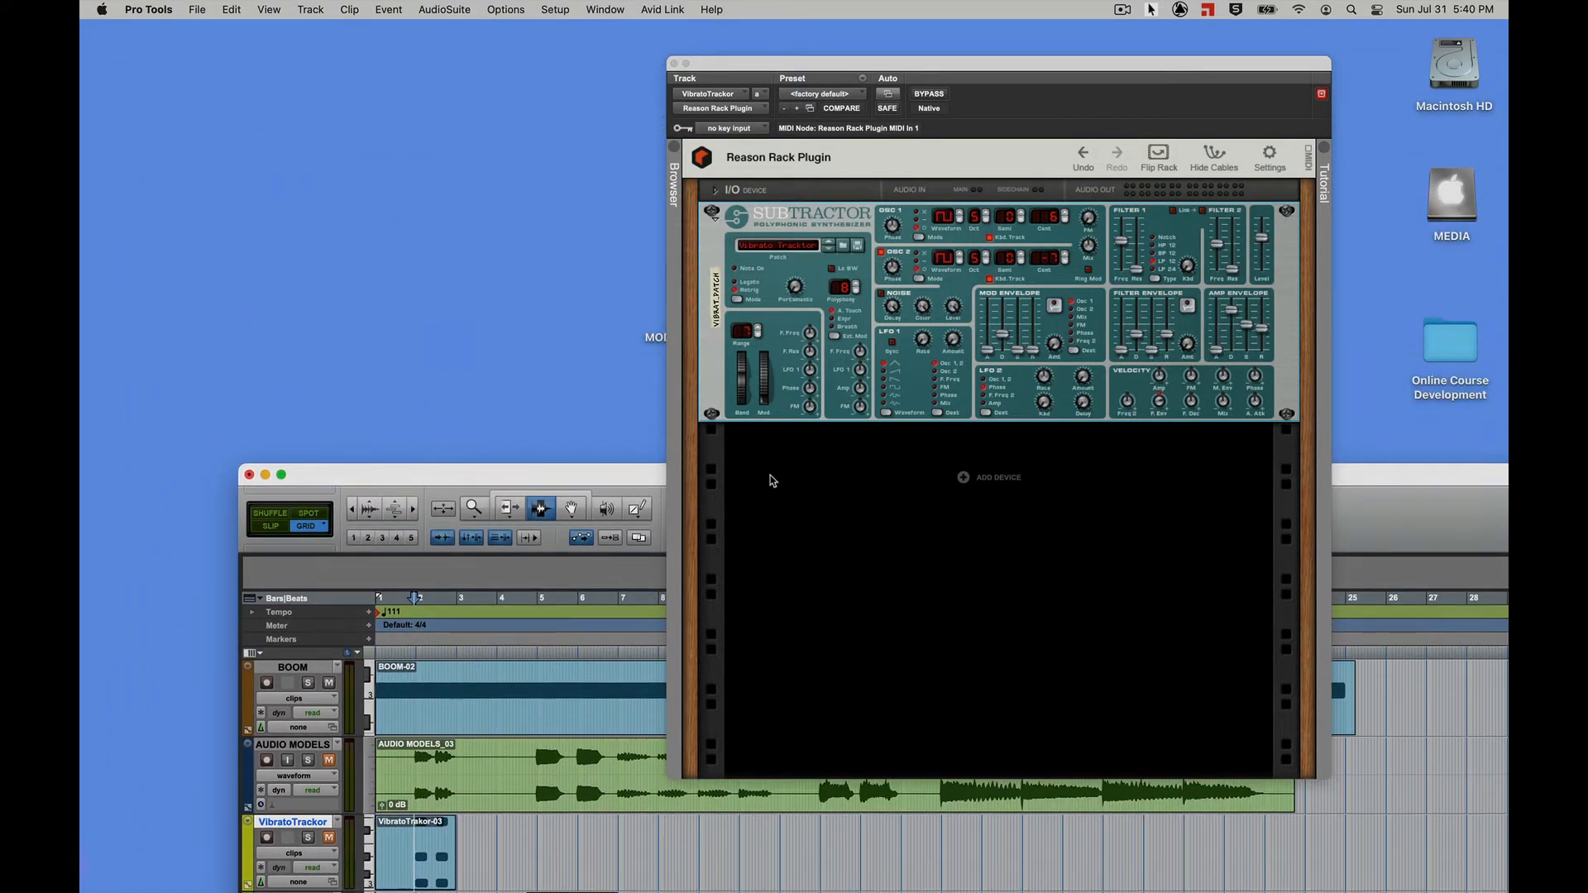
left_click_drag(777, 74, 1050, 325)
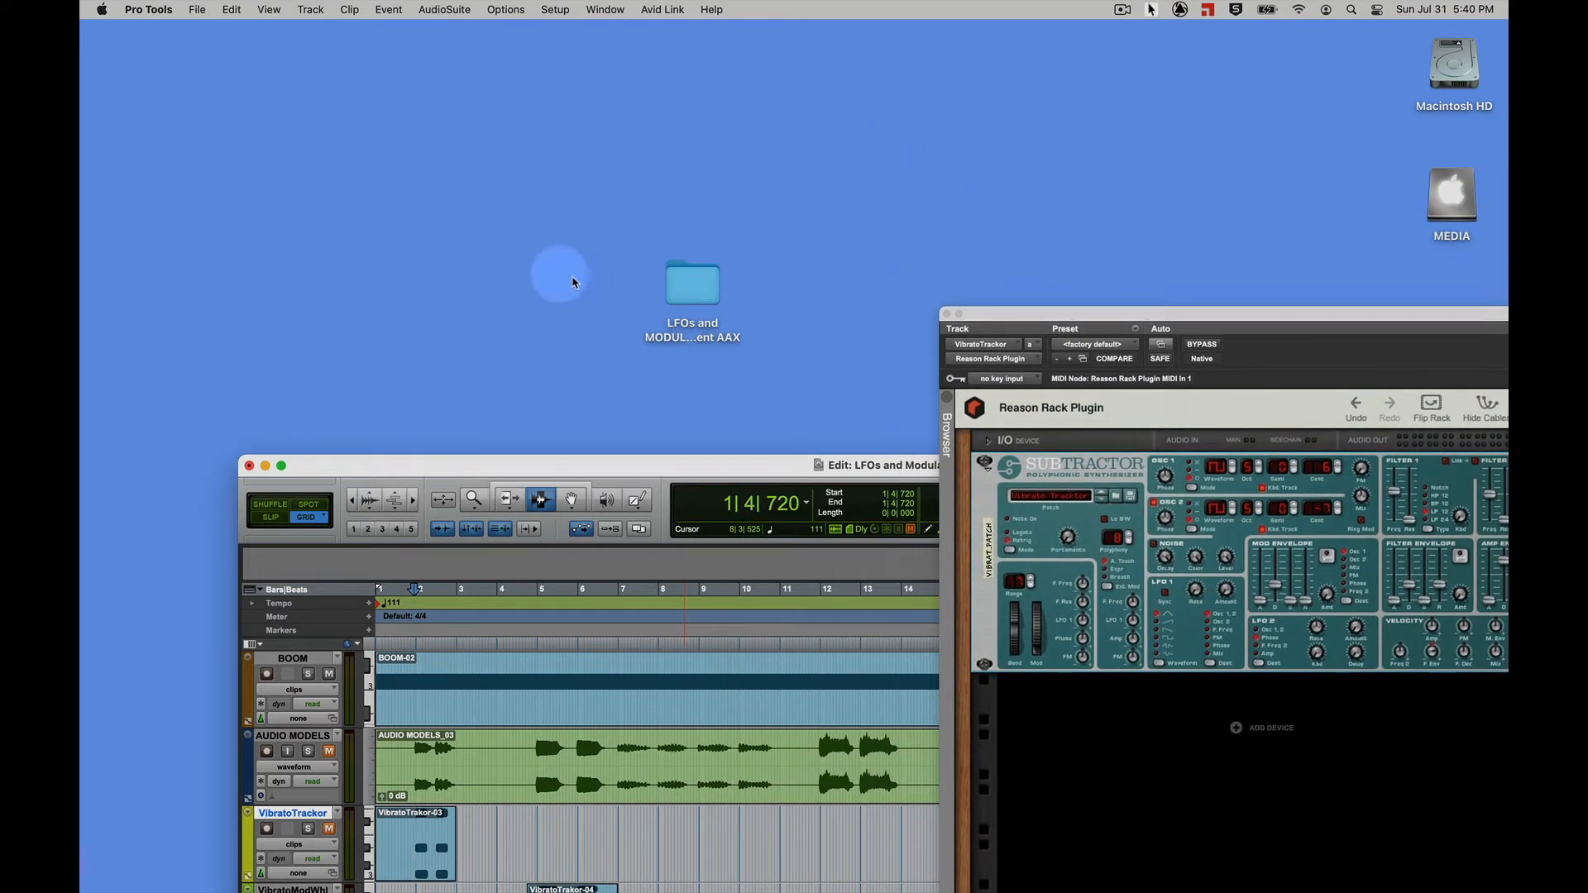
left_click(701, 290)
double_click(699, 290)
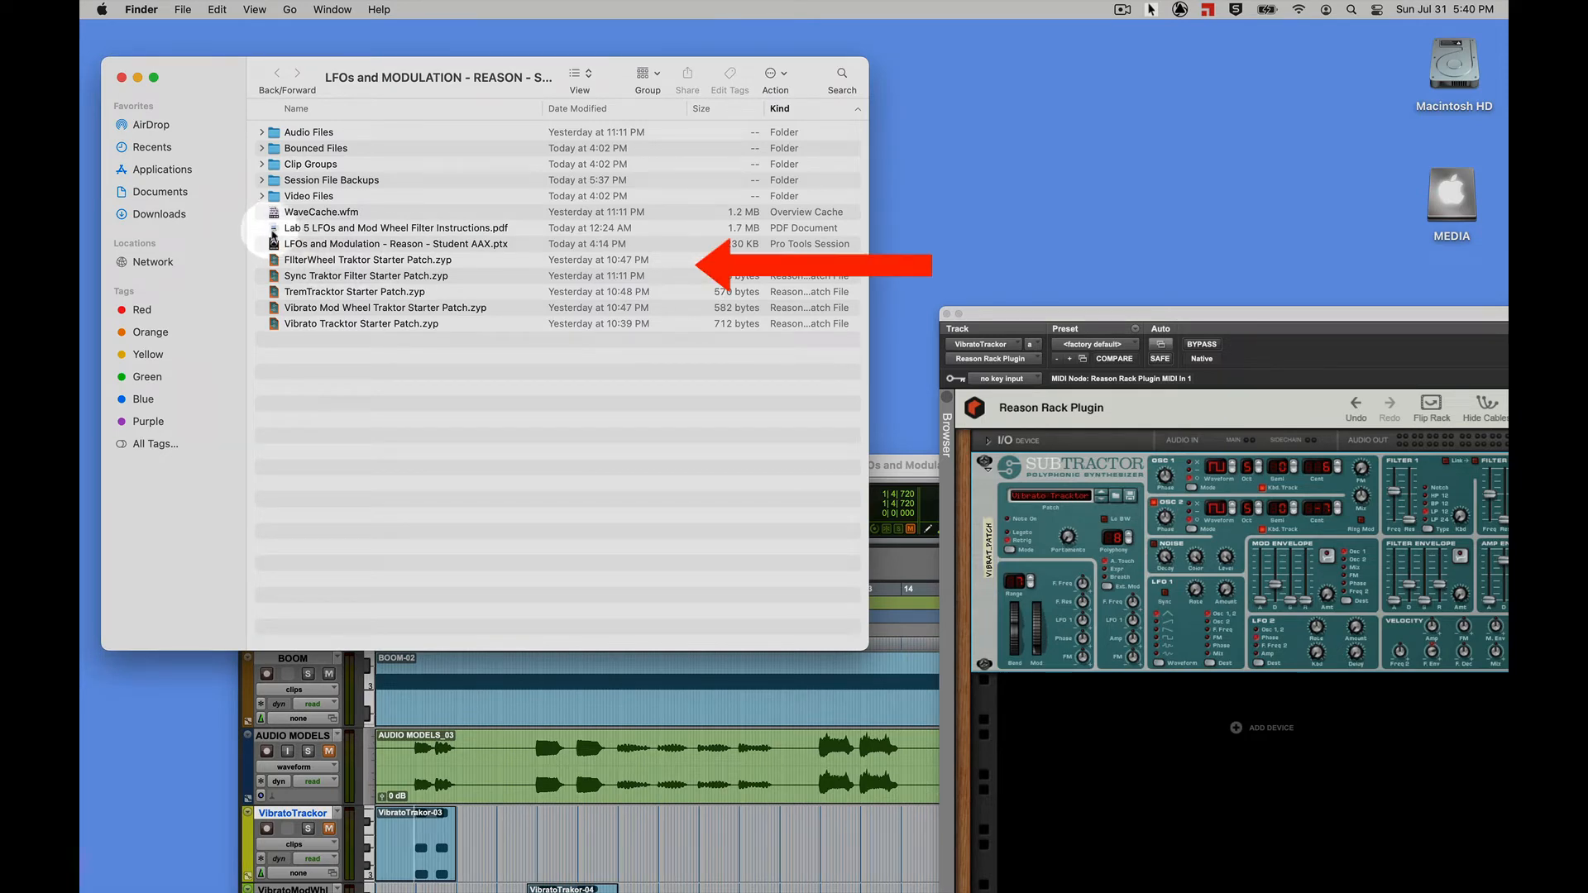
Step: Open Lab 5 LFOs and Mod Wheel Filter Instructions.pdf and go to page 6 for the patch-saving instructions
double_click(270, 232)
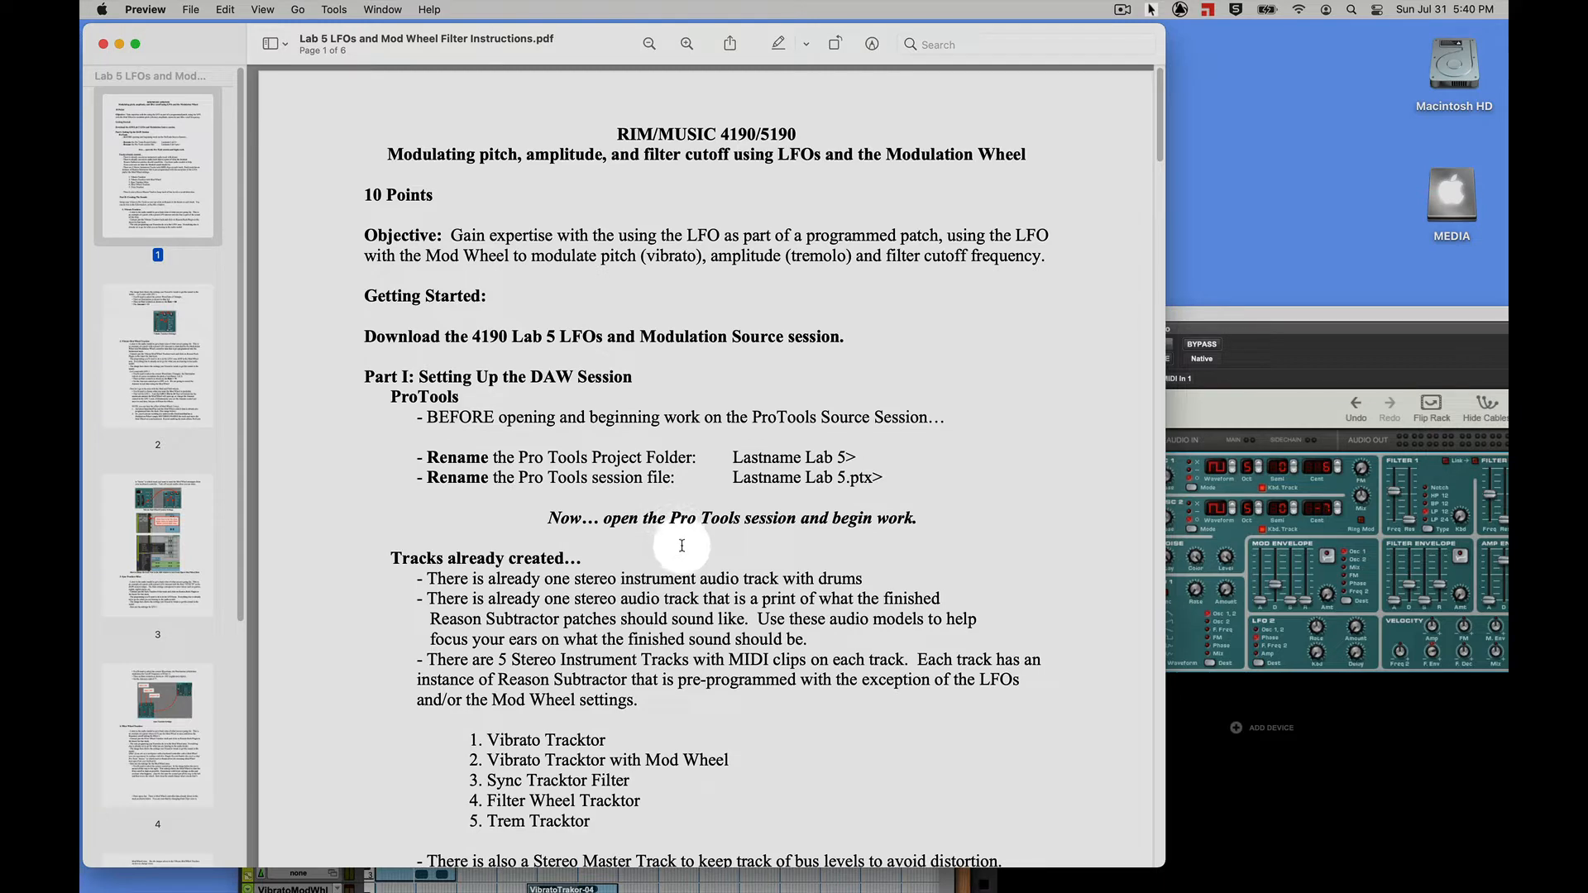
scroll(149, 680, "down", 5)
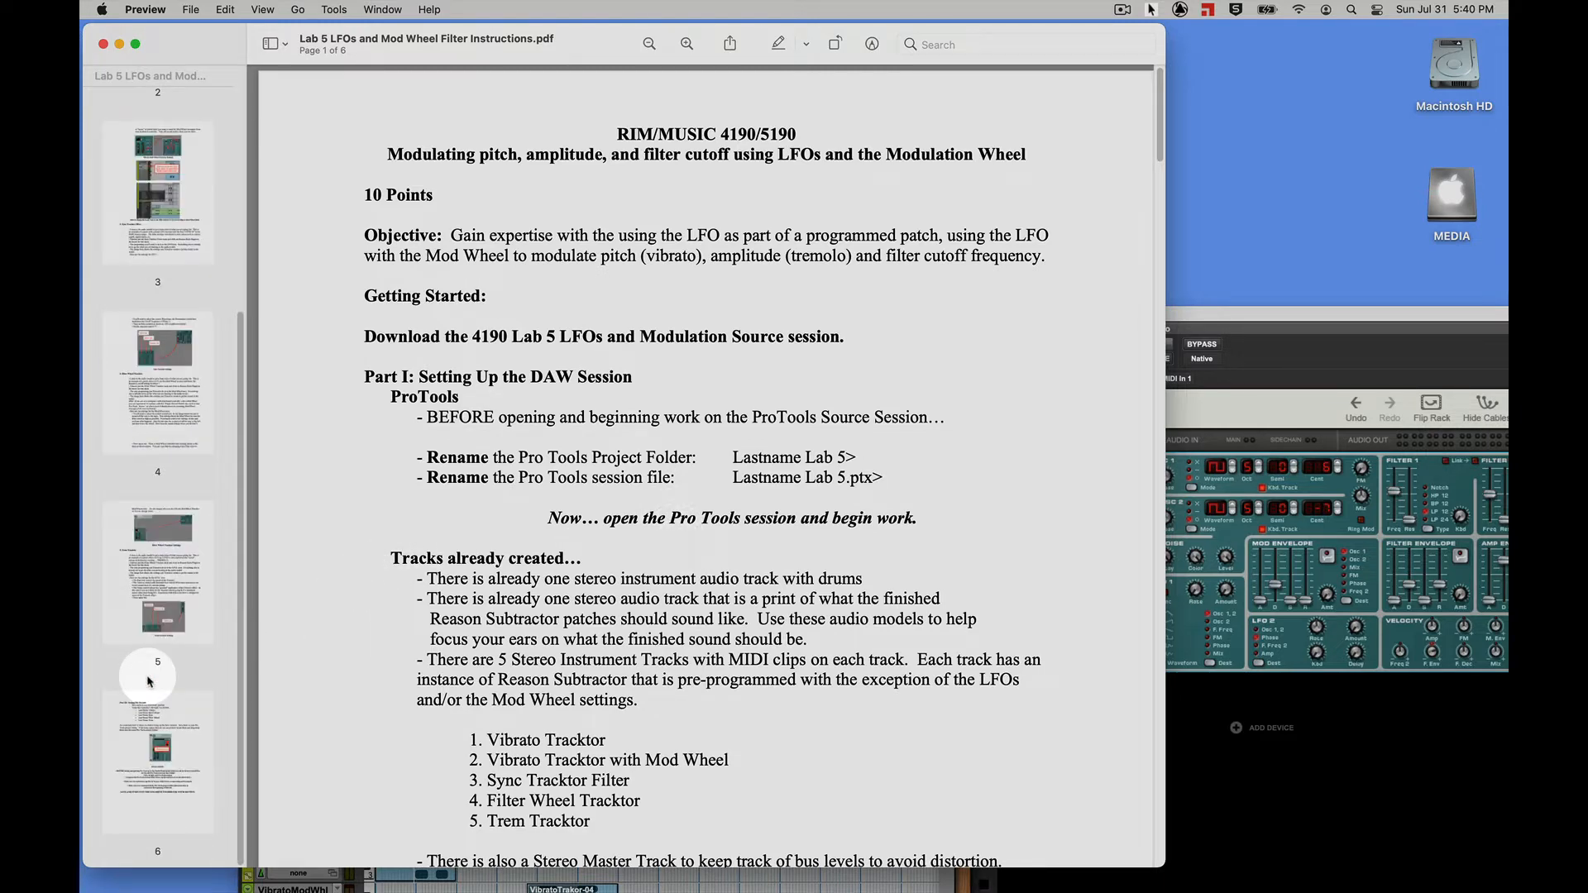
left_click(159, 777)
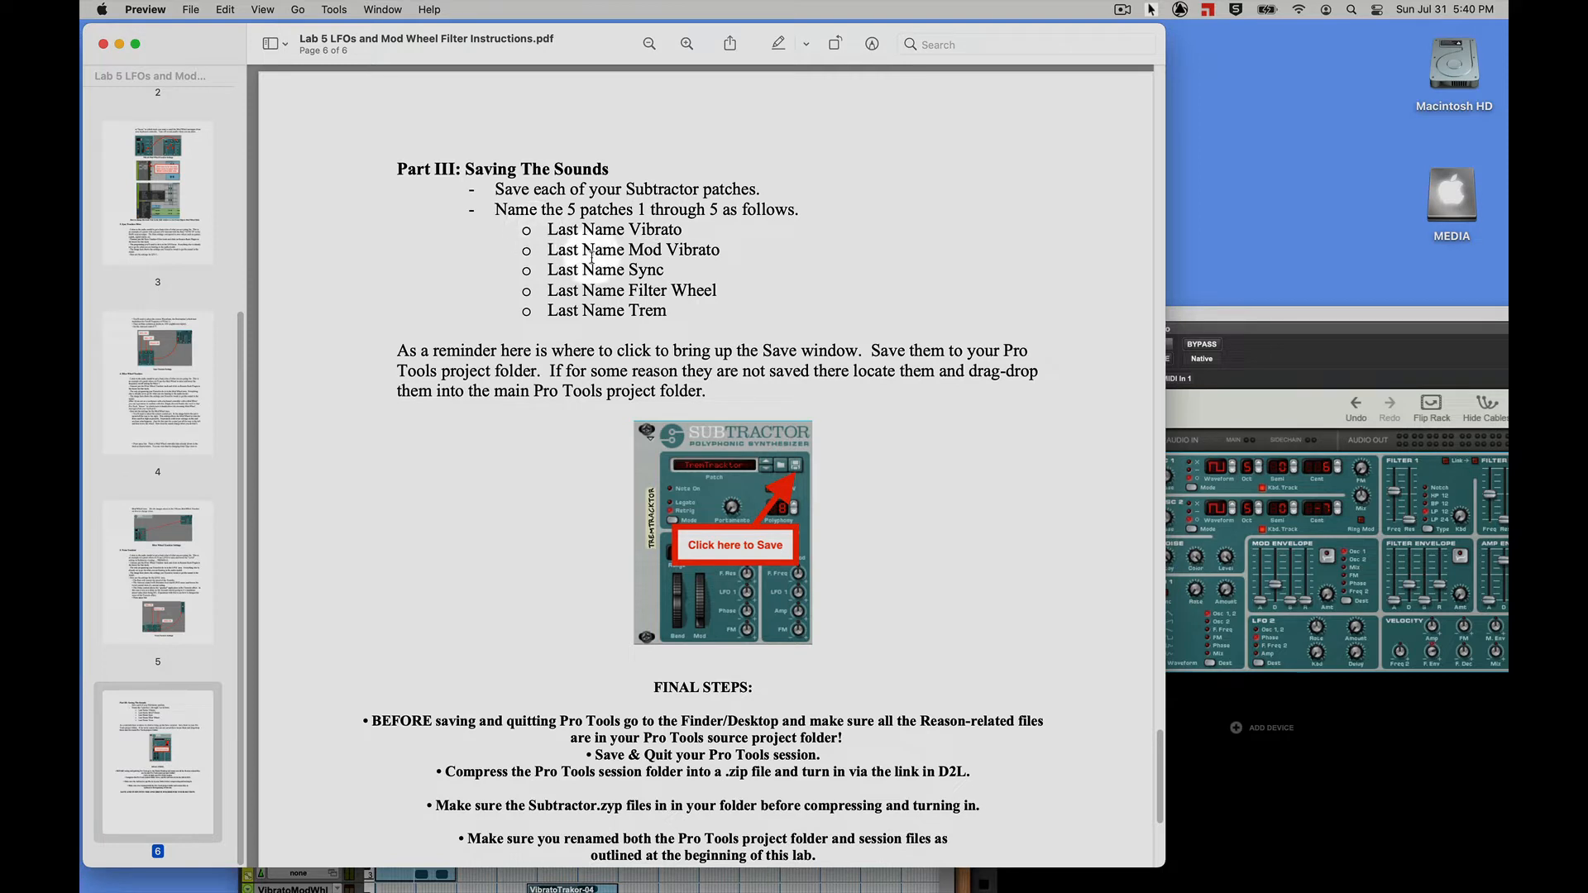
Step: Return to Pro Tools and reposition the Edit window and VibratoTrackor's Reason Rack Plugin window over the instructions
left_click(1224, 320)
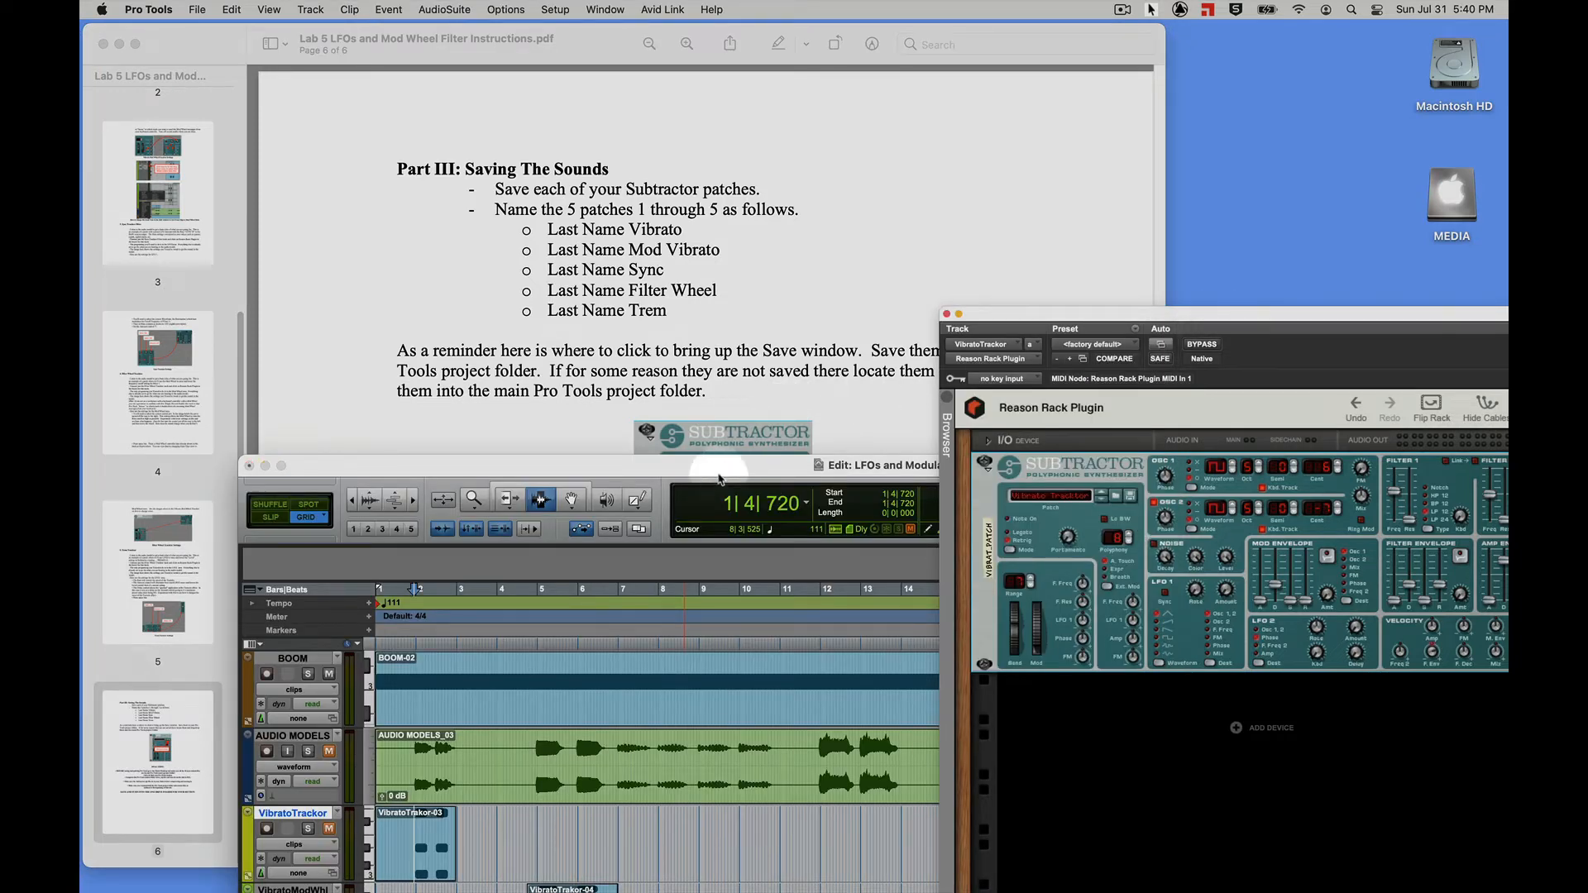
left_click_drag(718, 479, 535, 30)
left_click_drag(995, 310, 484, 93)
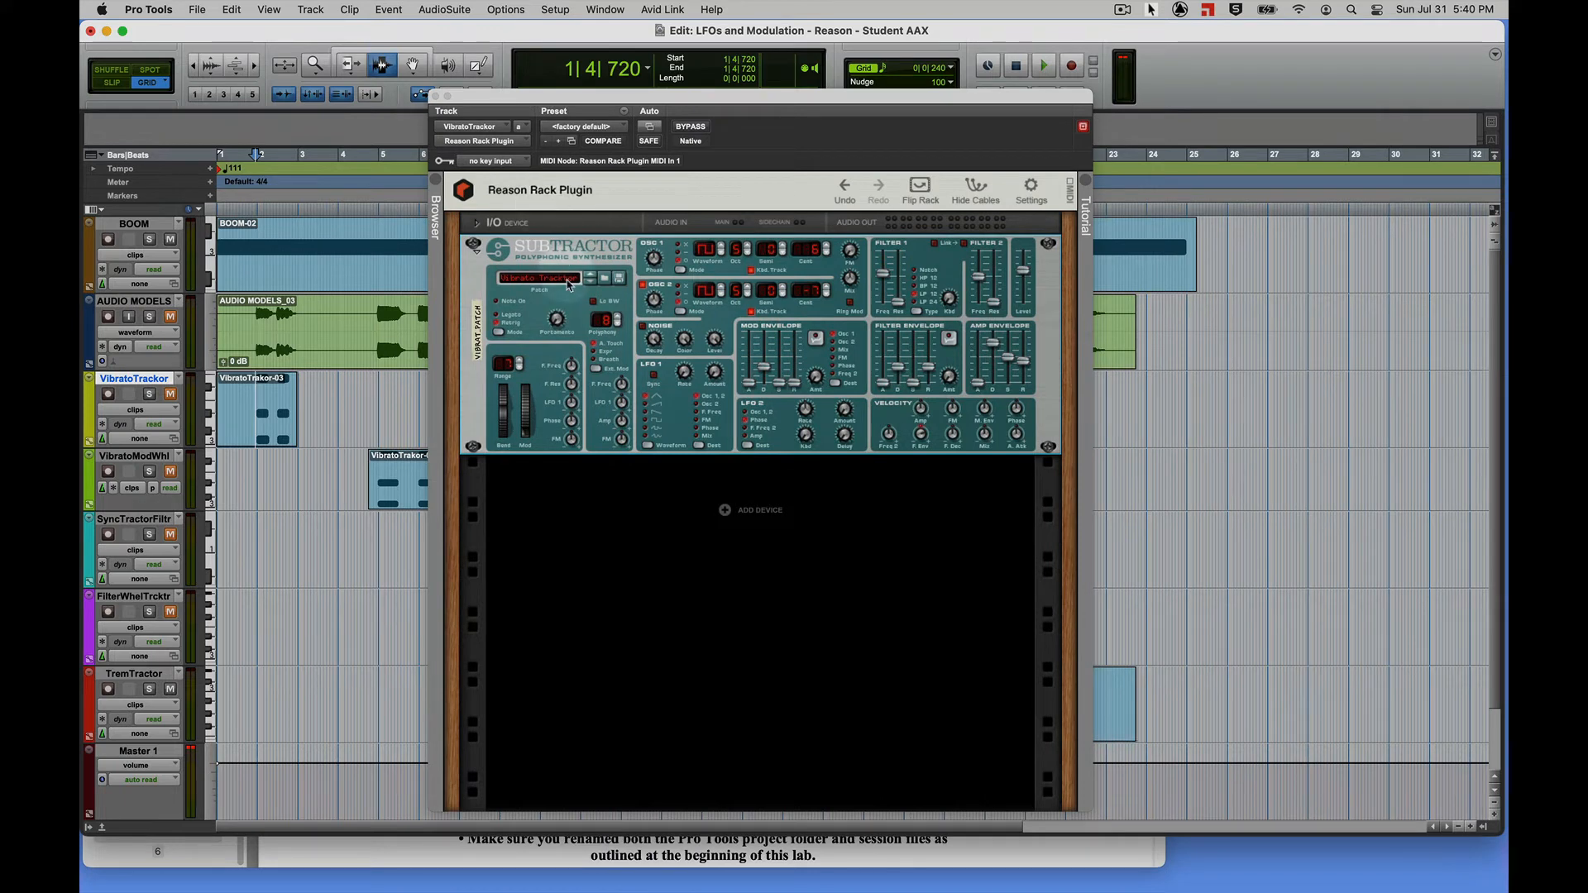
double_click(447, 31)
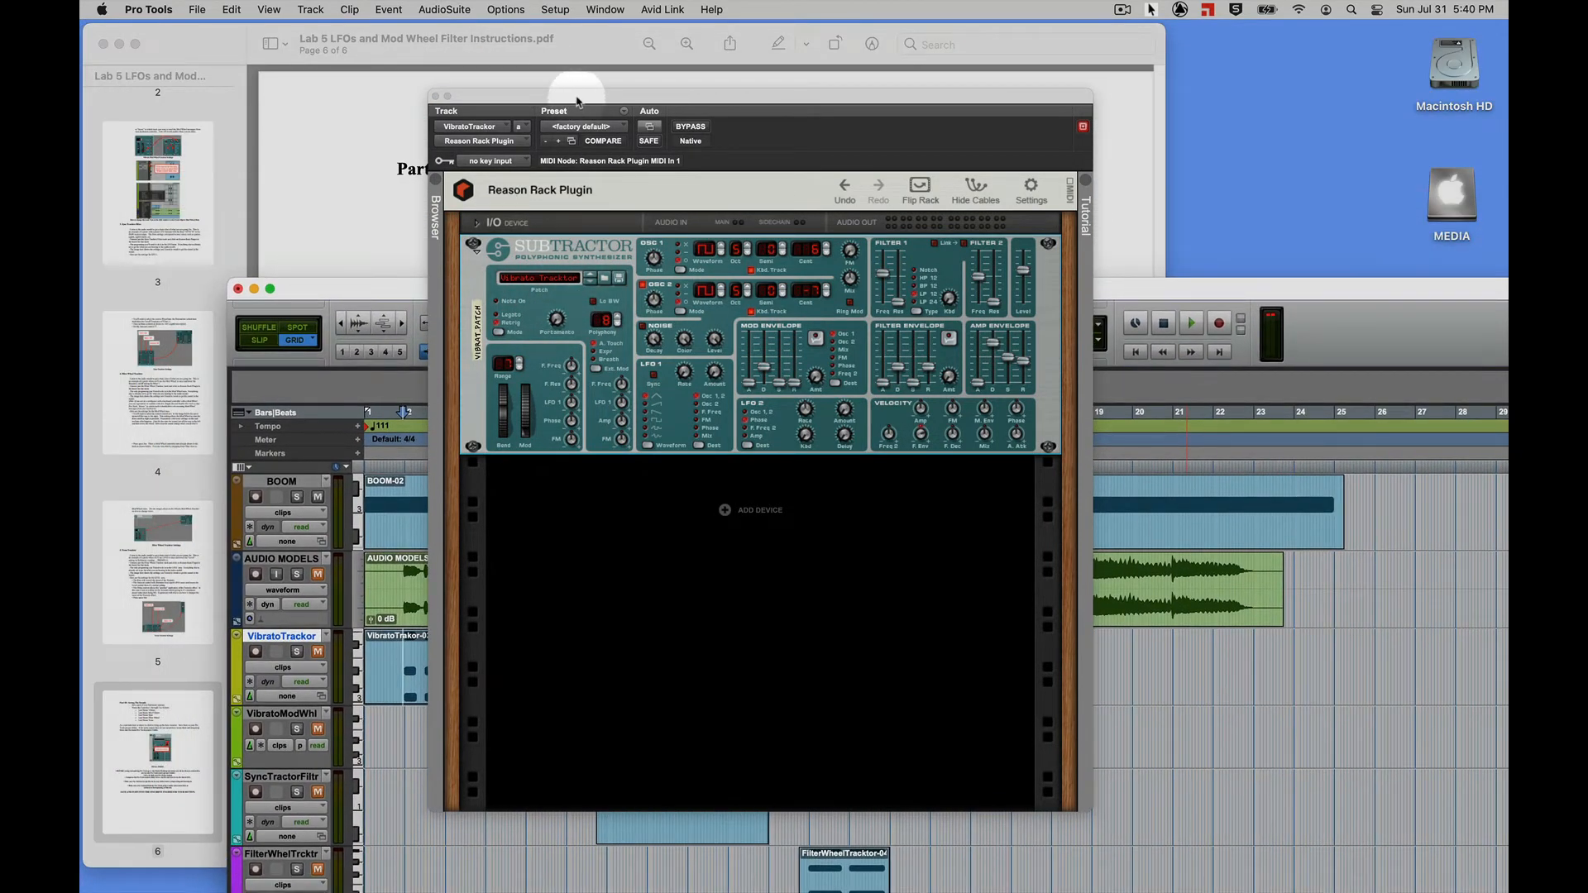
left_click_drag(577, 102, 455, 44)
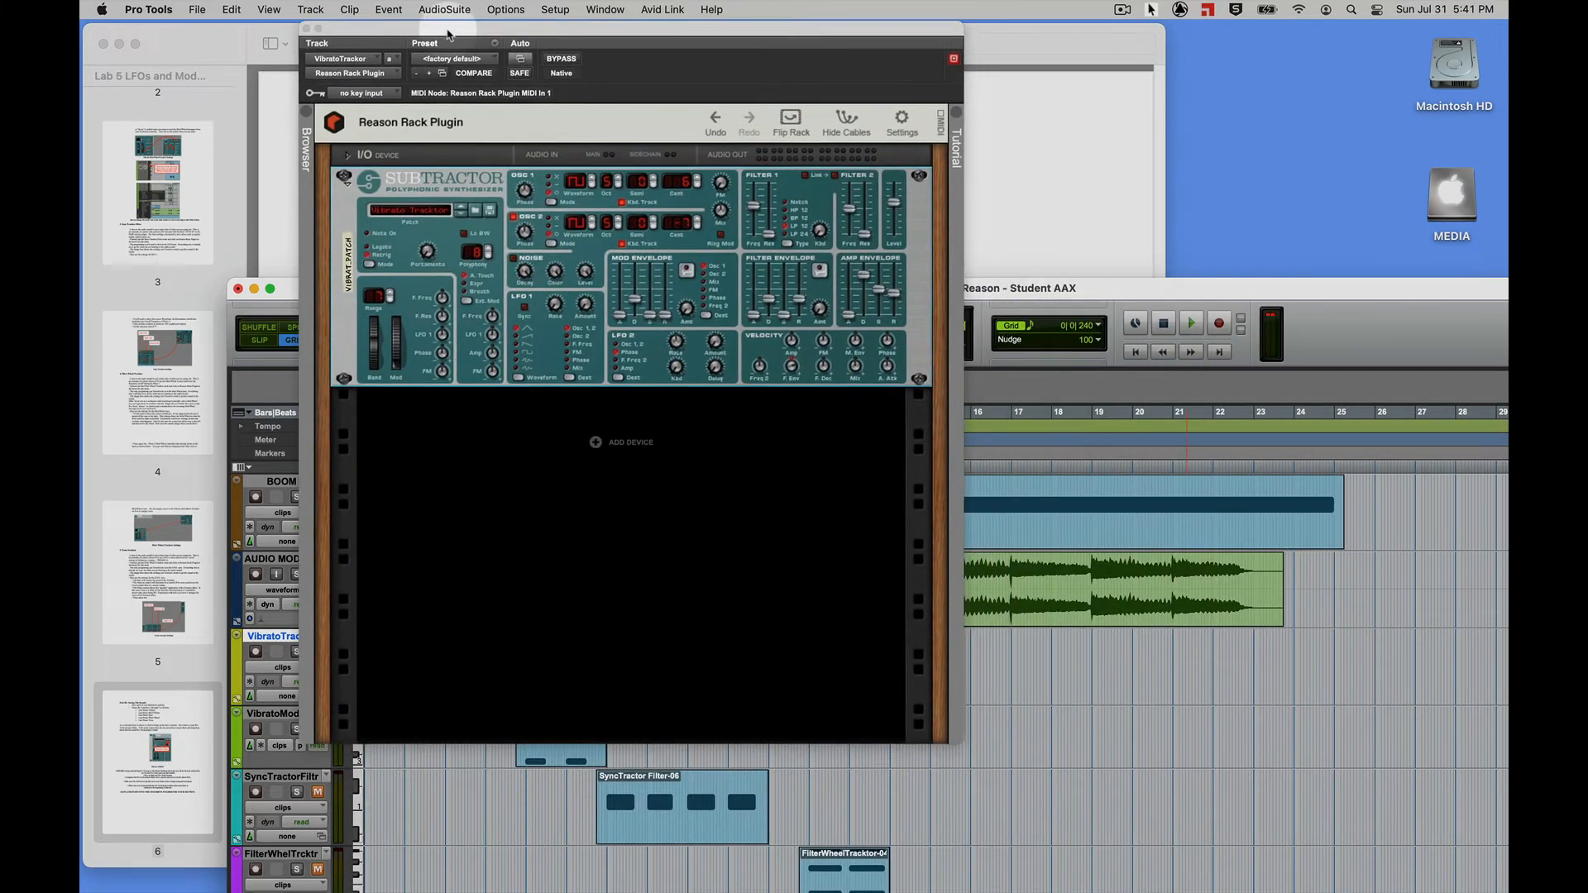
left_click_drag(1009, 273, 863, 30)
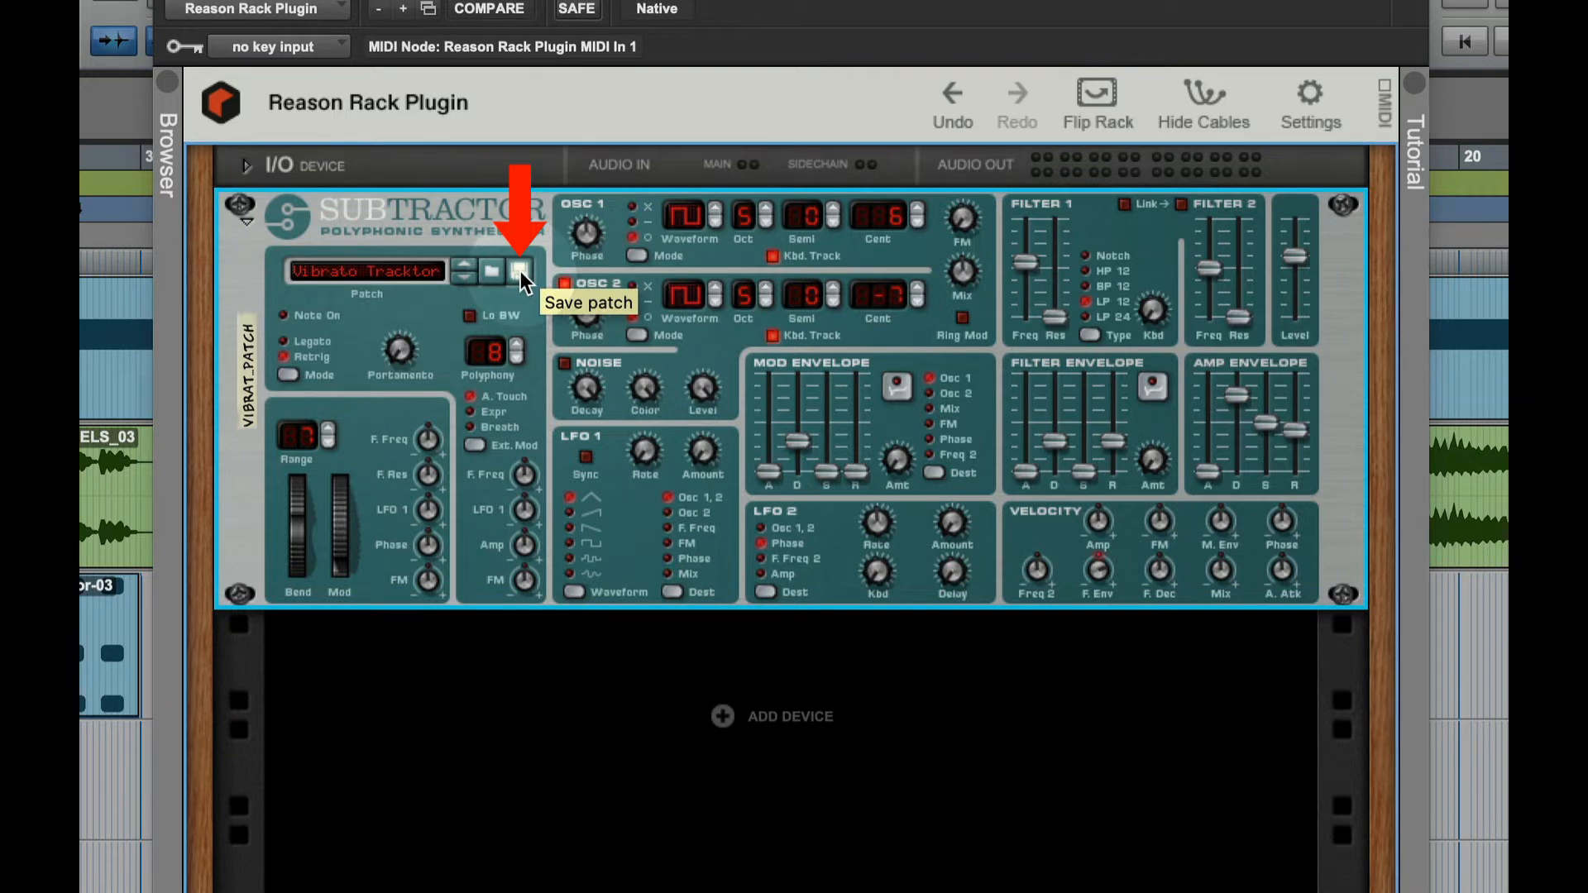
Step: Begin saving VibratoTrackor's Subtractor patch, name it Lastname Vibrato.zyp, and widen the folder column to show full names
left_click(520, 271)
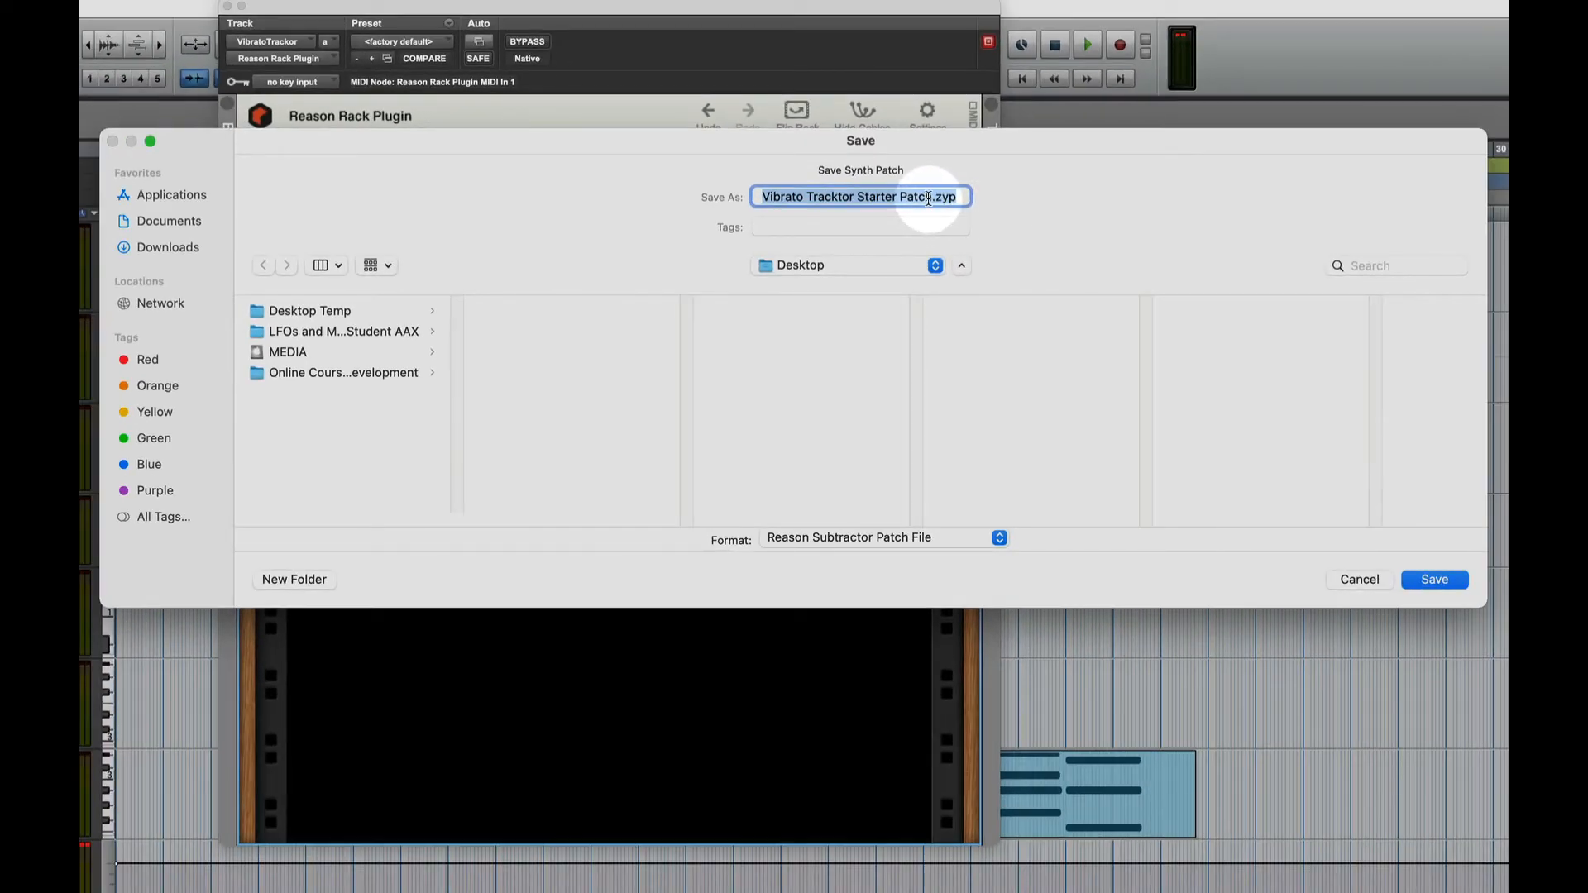
left_click_drag(932, 199, 732, 199)
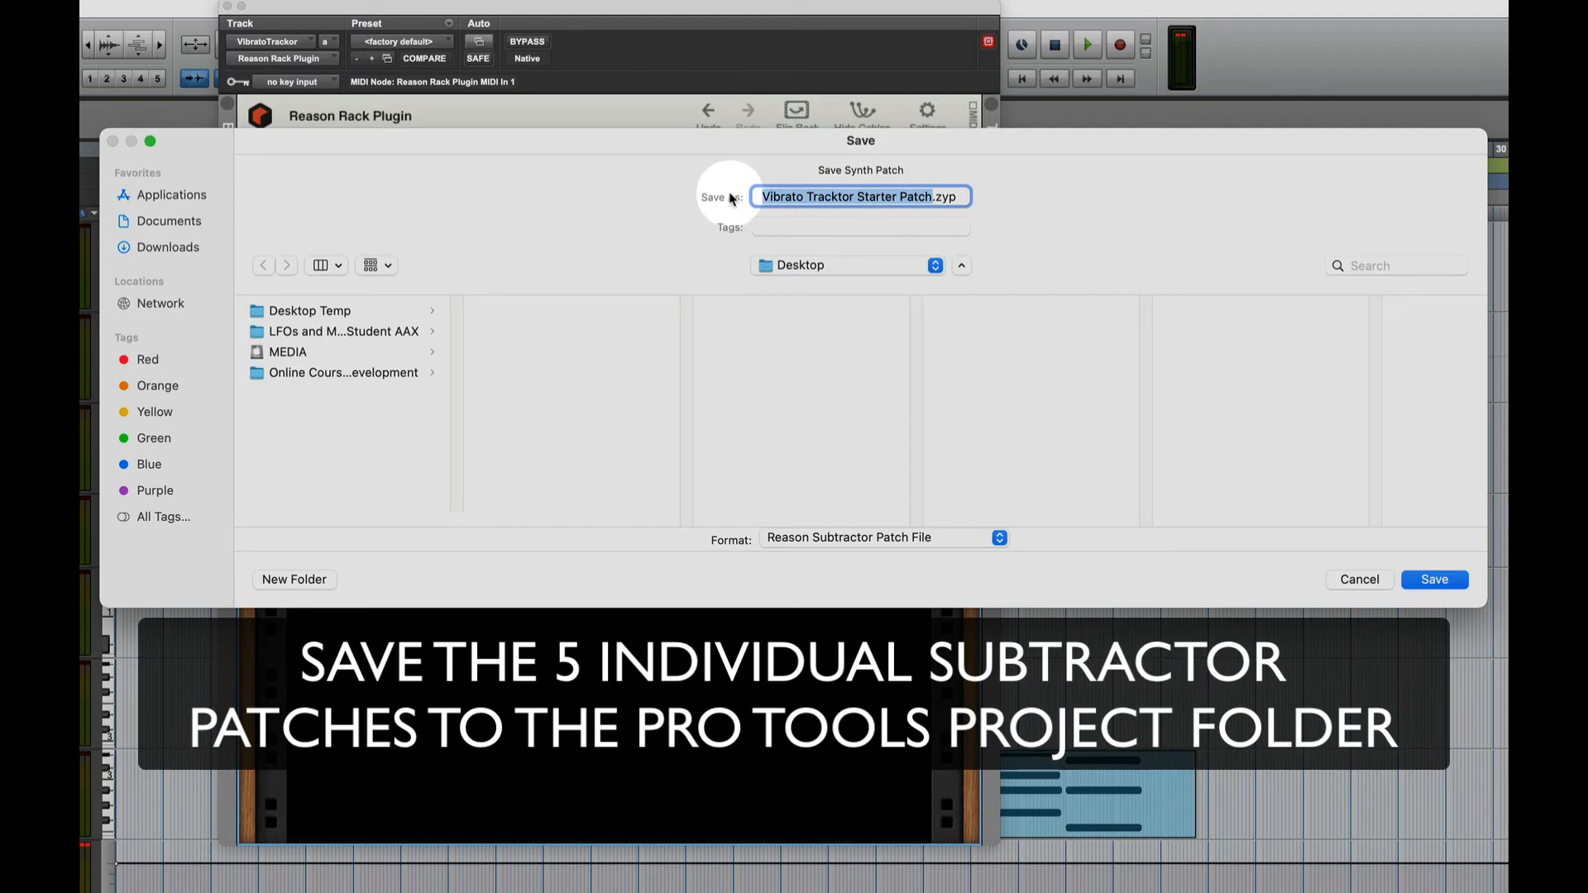
type("Lastname Vibrato")
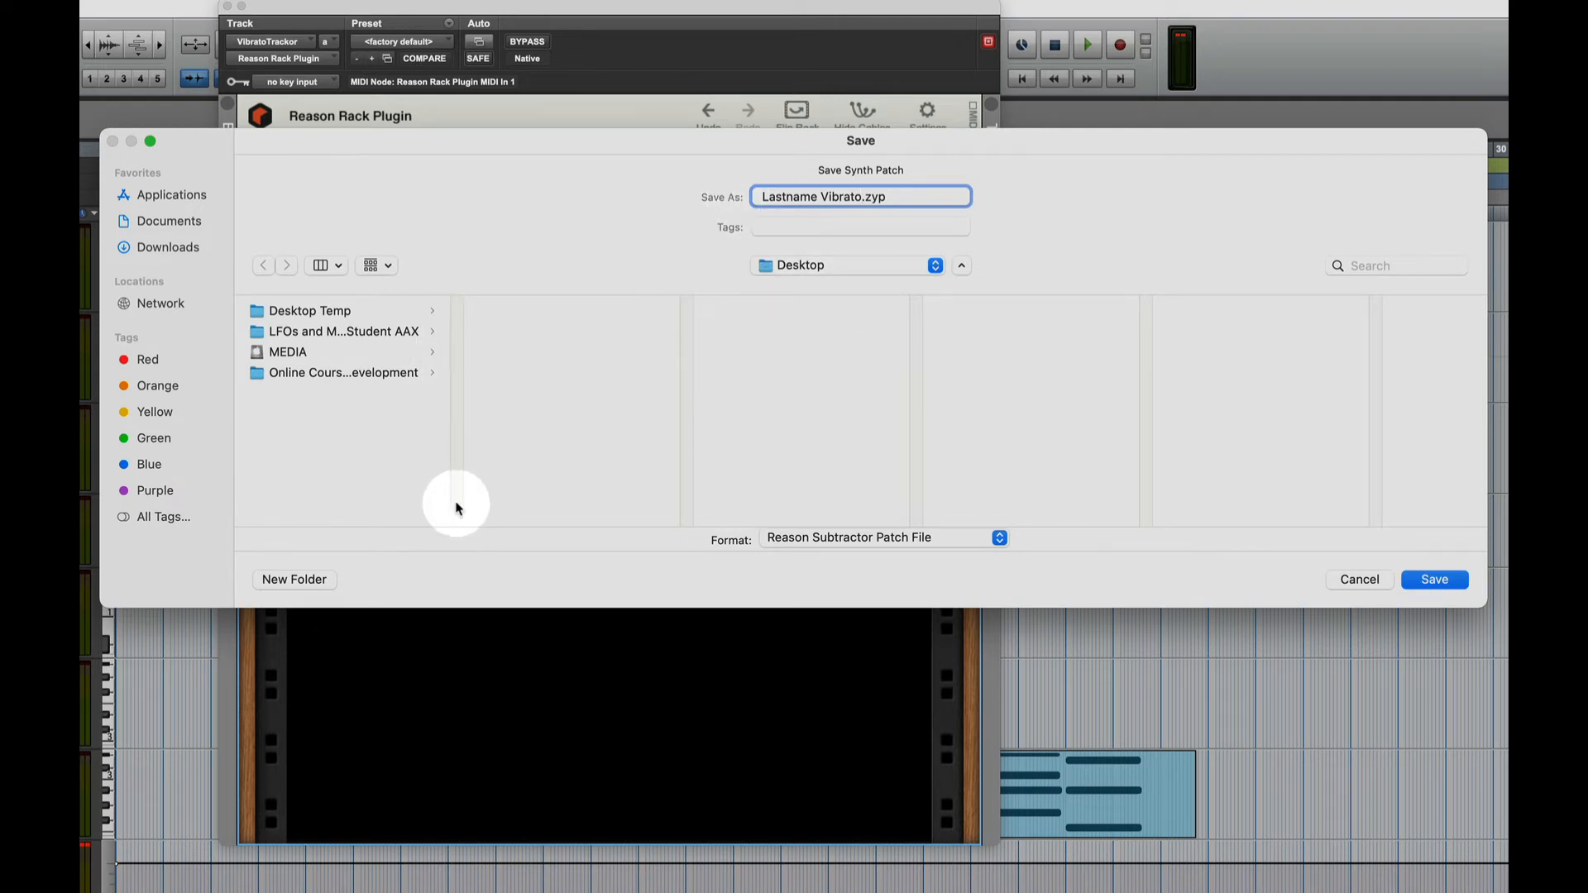
left_click_drag(454, 514, 632, 514)
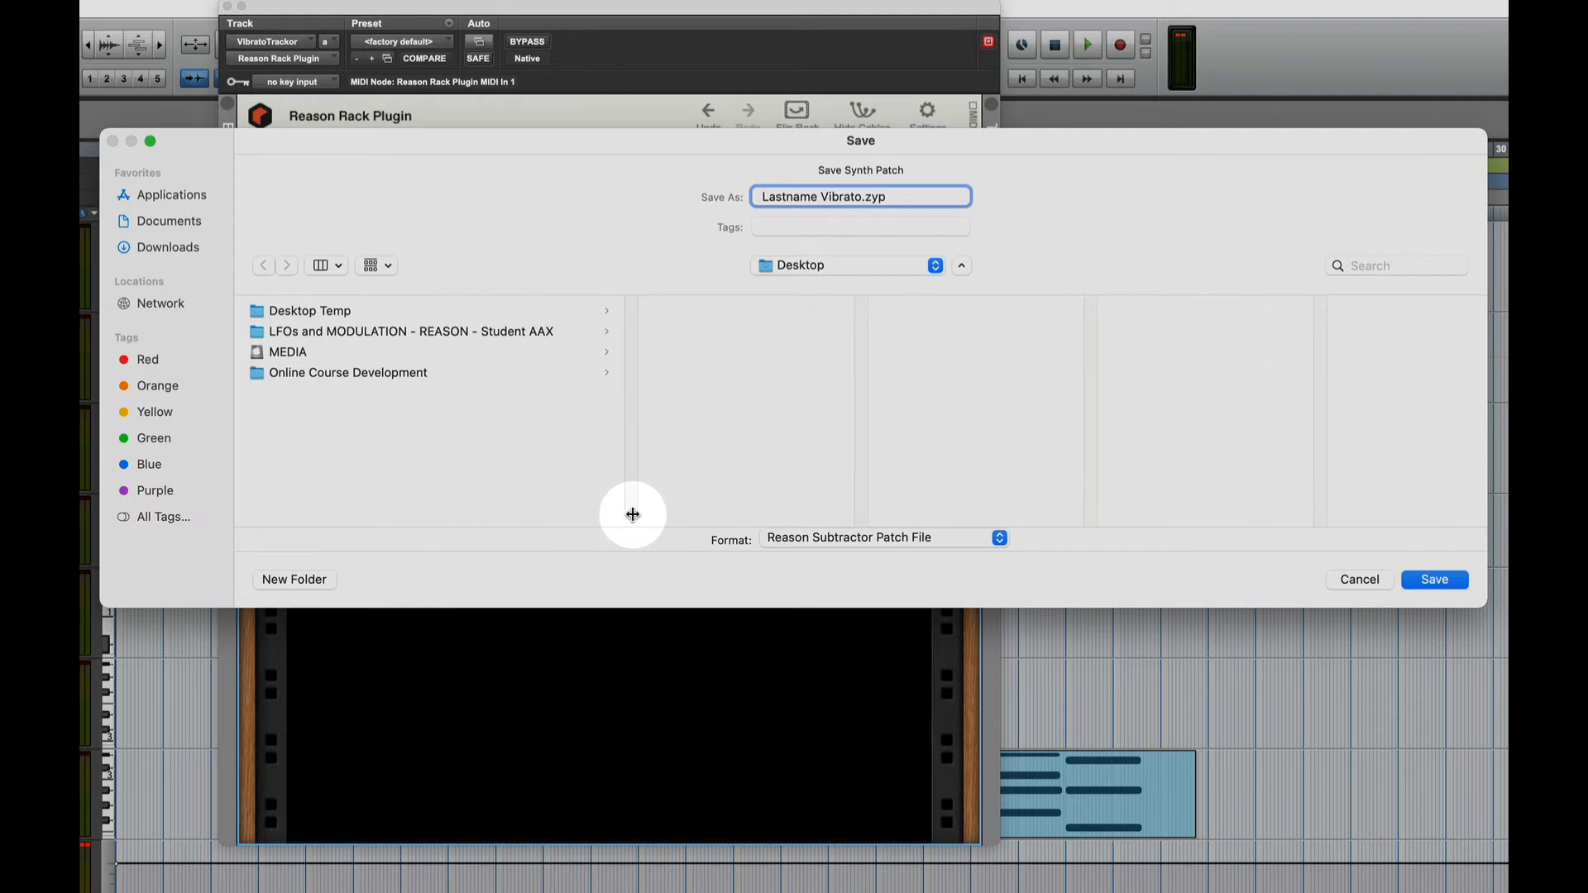
Step: Save the patch into the Desktop folder LFOs and MODULATION - REASON - Student AAX as a Reason Subtractor Patch File
left_click(260, 335)
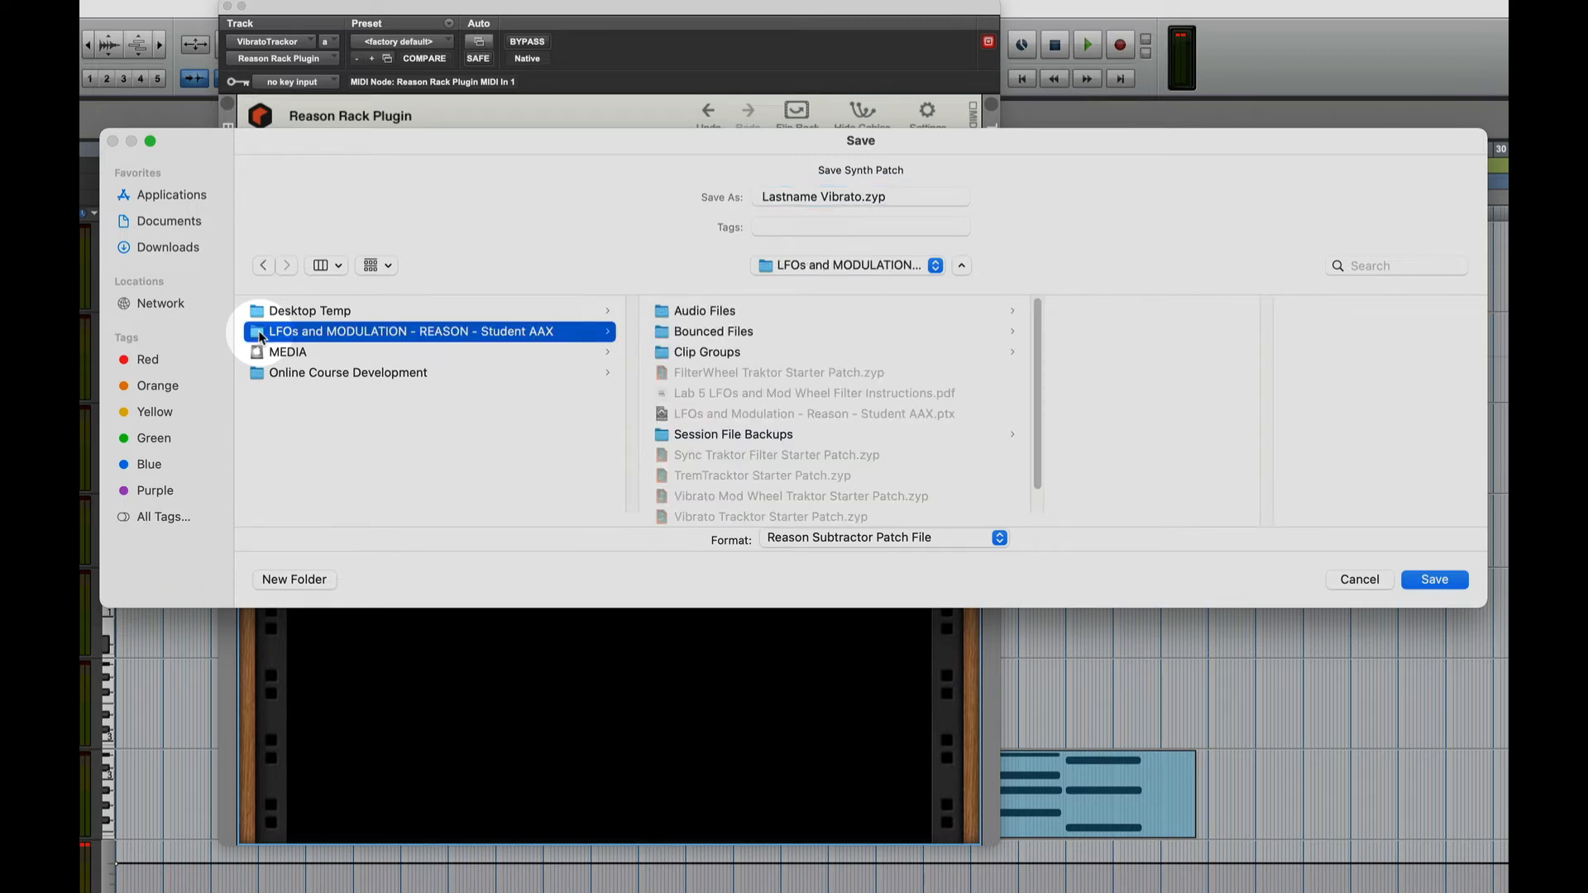
left_click(882, 544)
left_click(882, 551)
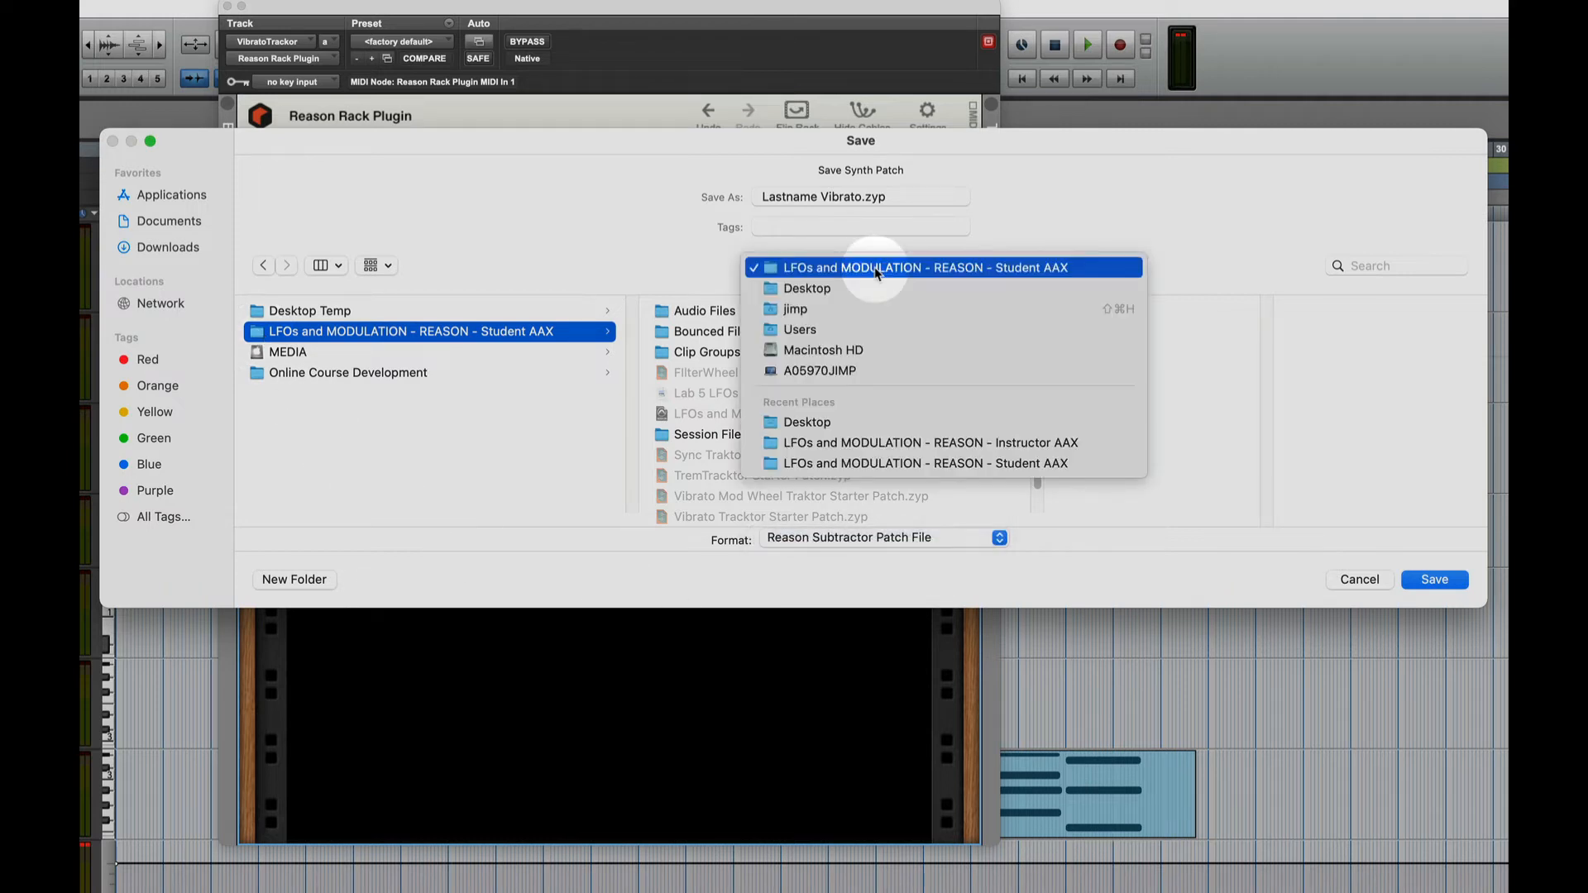
left_click(877, 266)
left_click(862, 289)
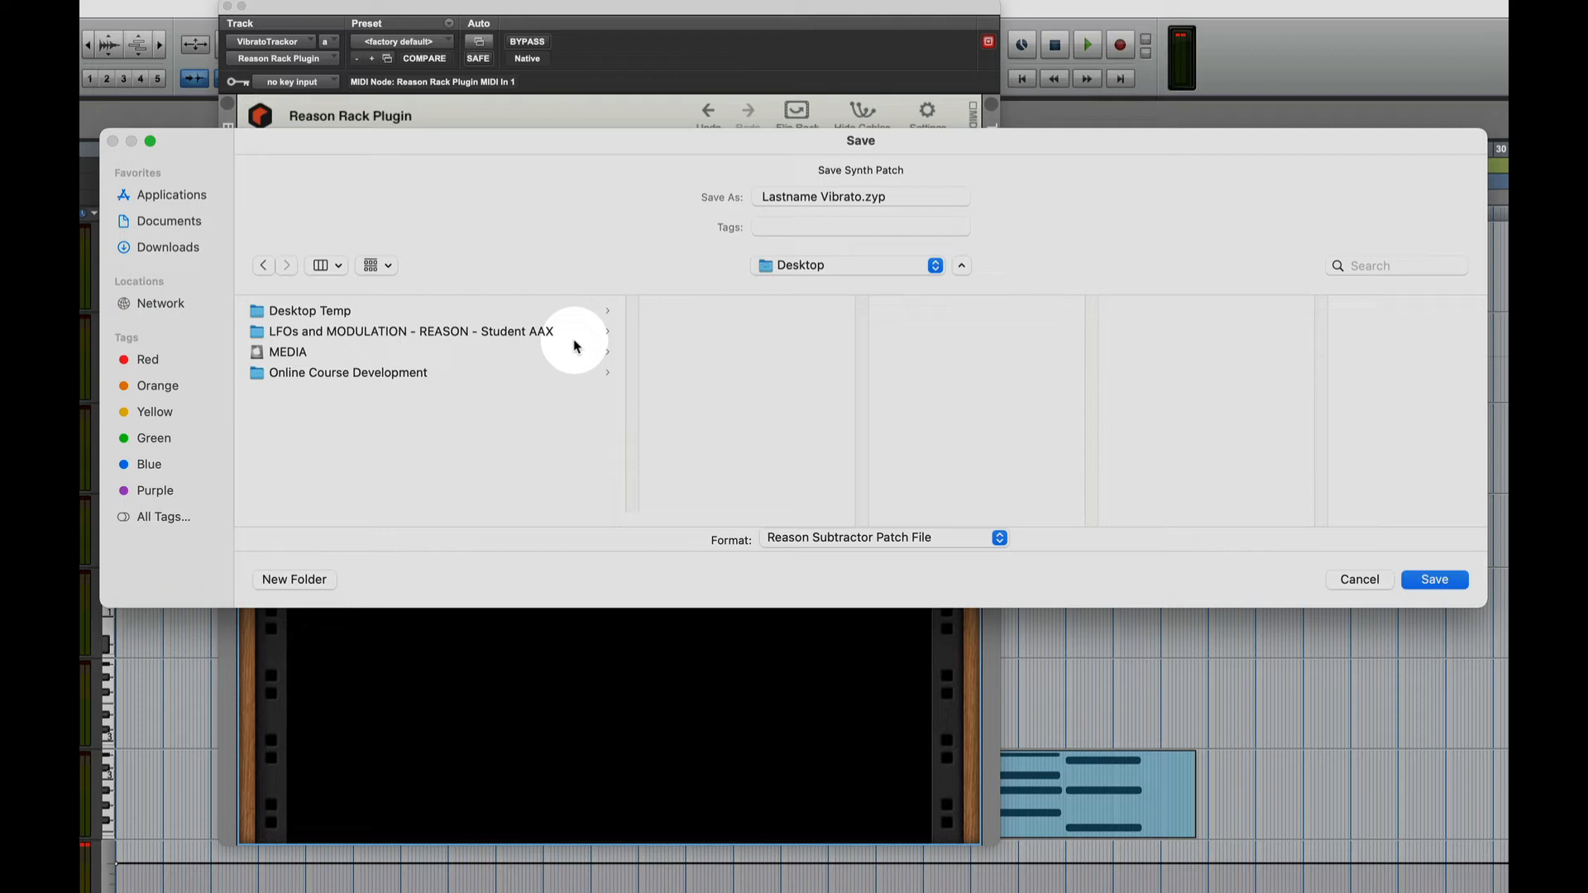
left_click(262, 333)
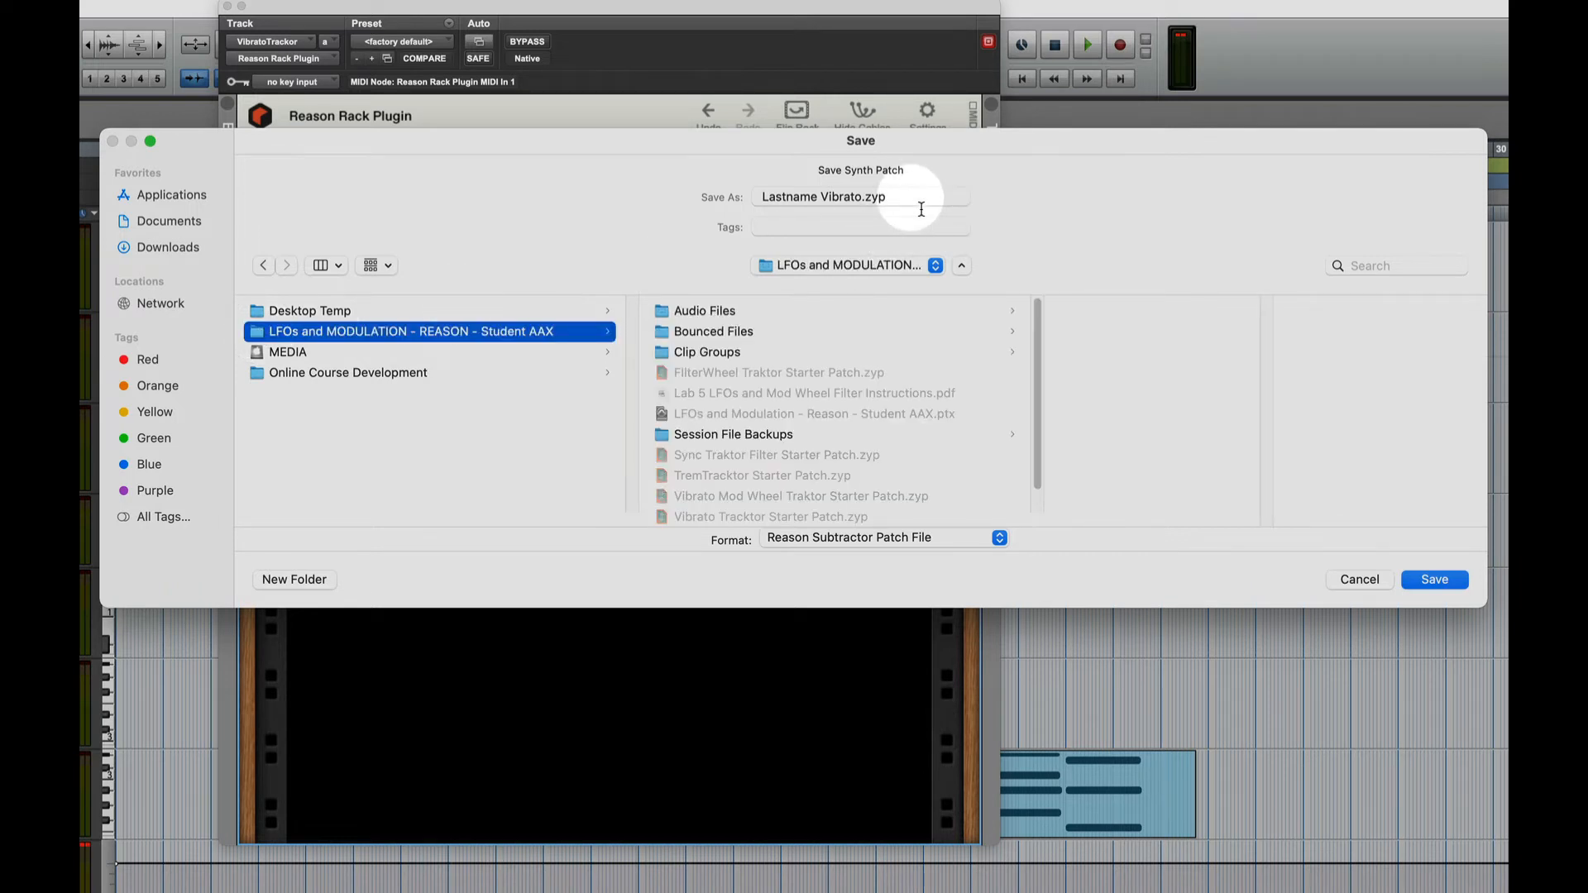
left_click(1434, 581)
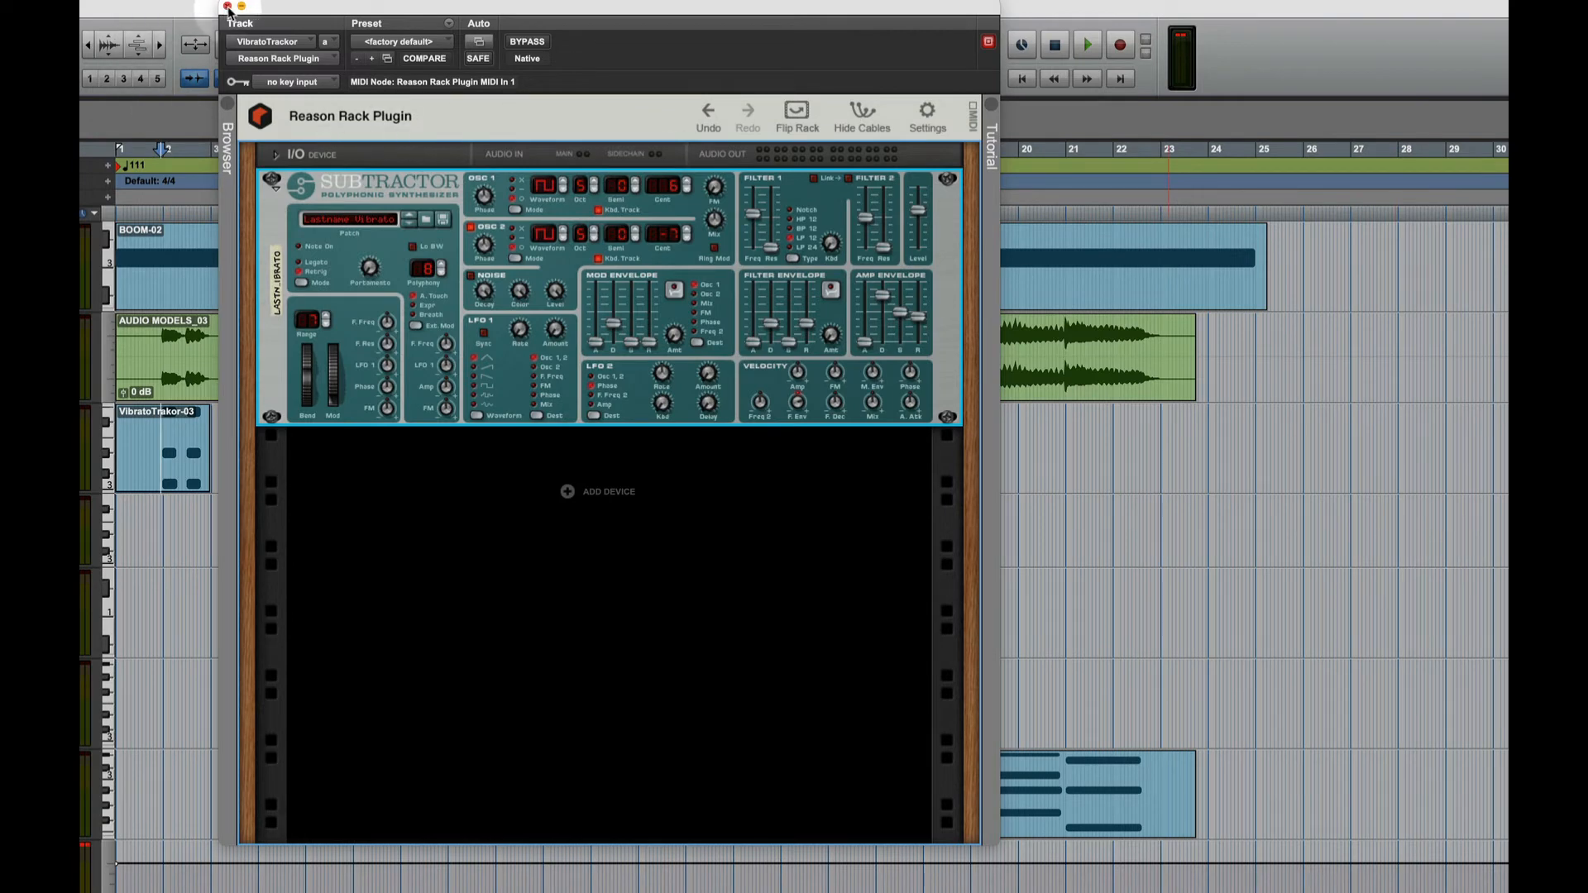
Step: Close VibratoTrackor's plug-in, show the Mix window, and open the Reason Rack Plugin on the VibratoModWheel track
left_click(228, 7)
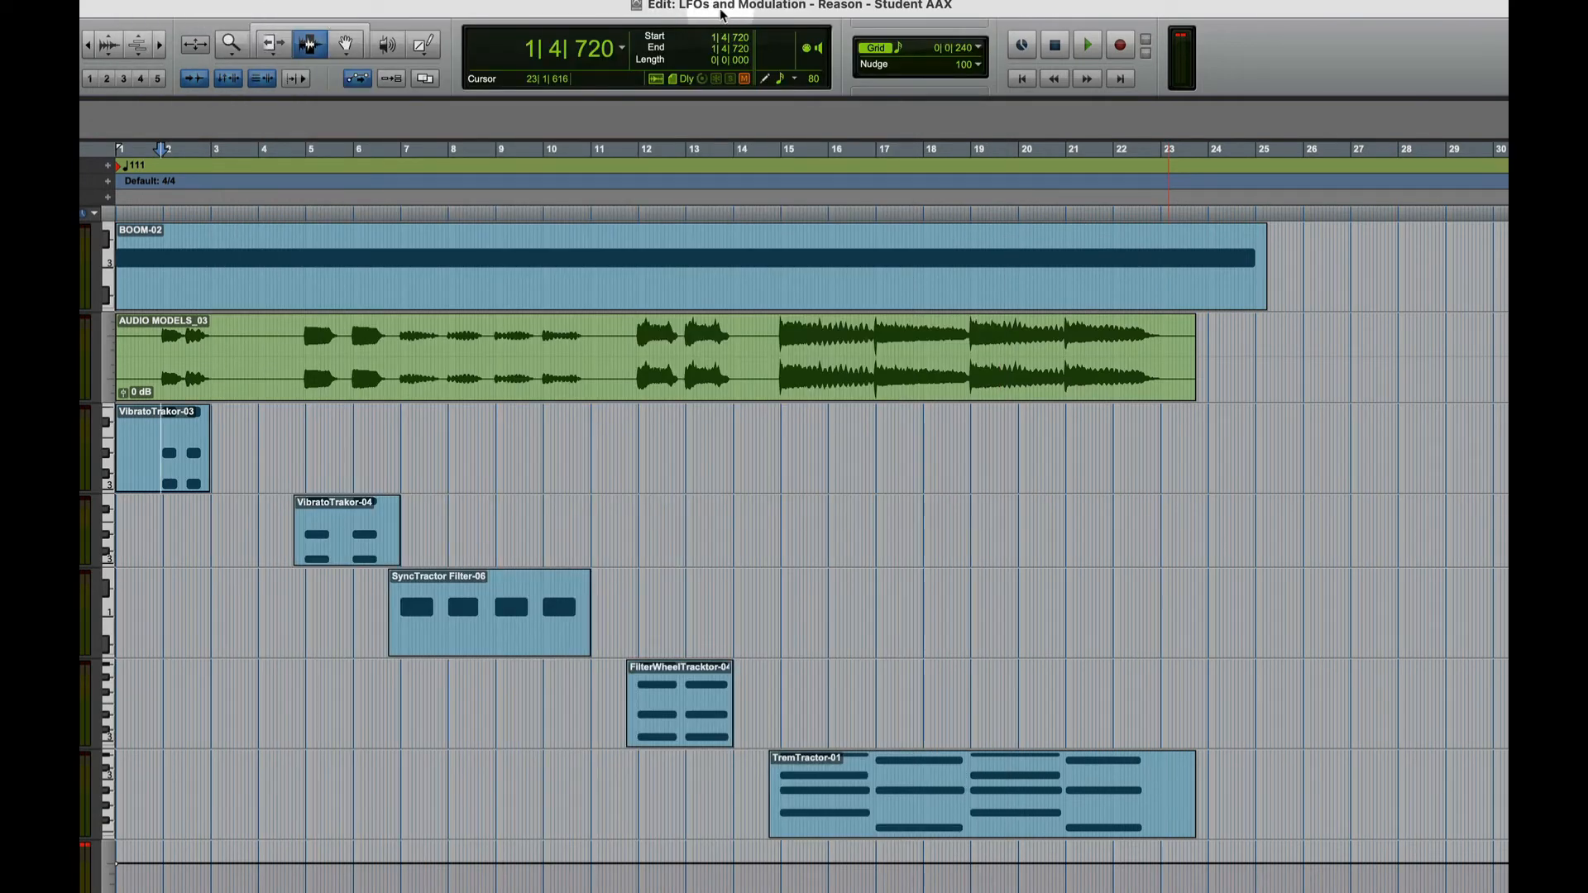
key("super+equal")
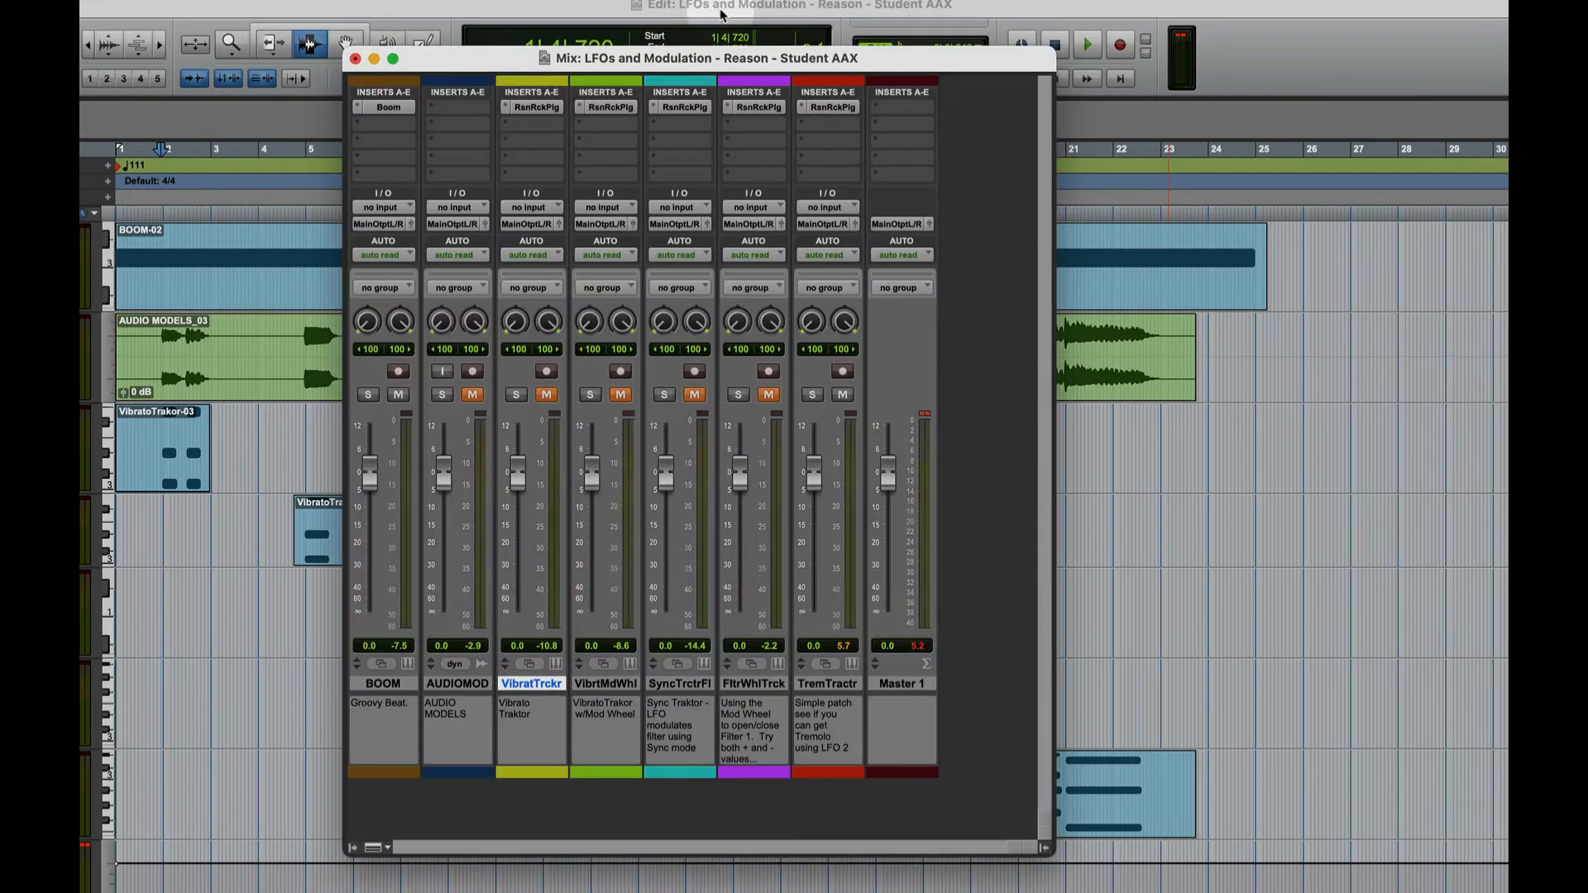
left_click(612, 107)
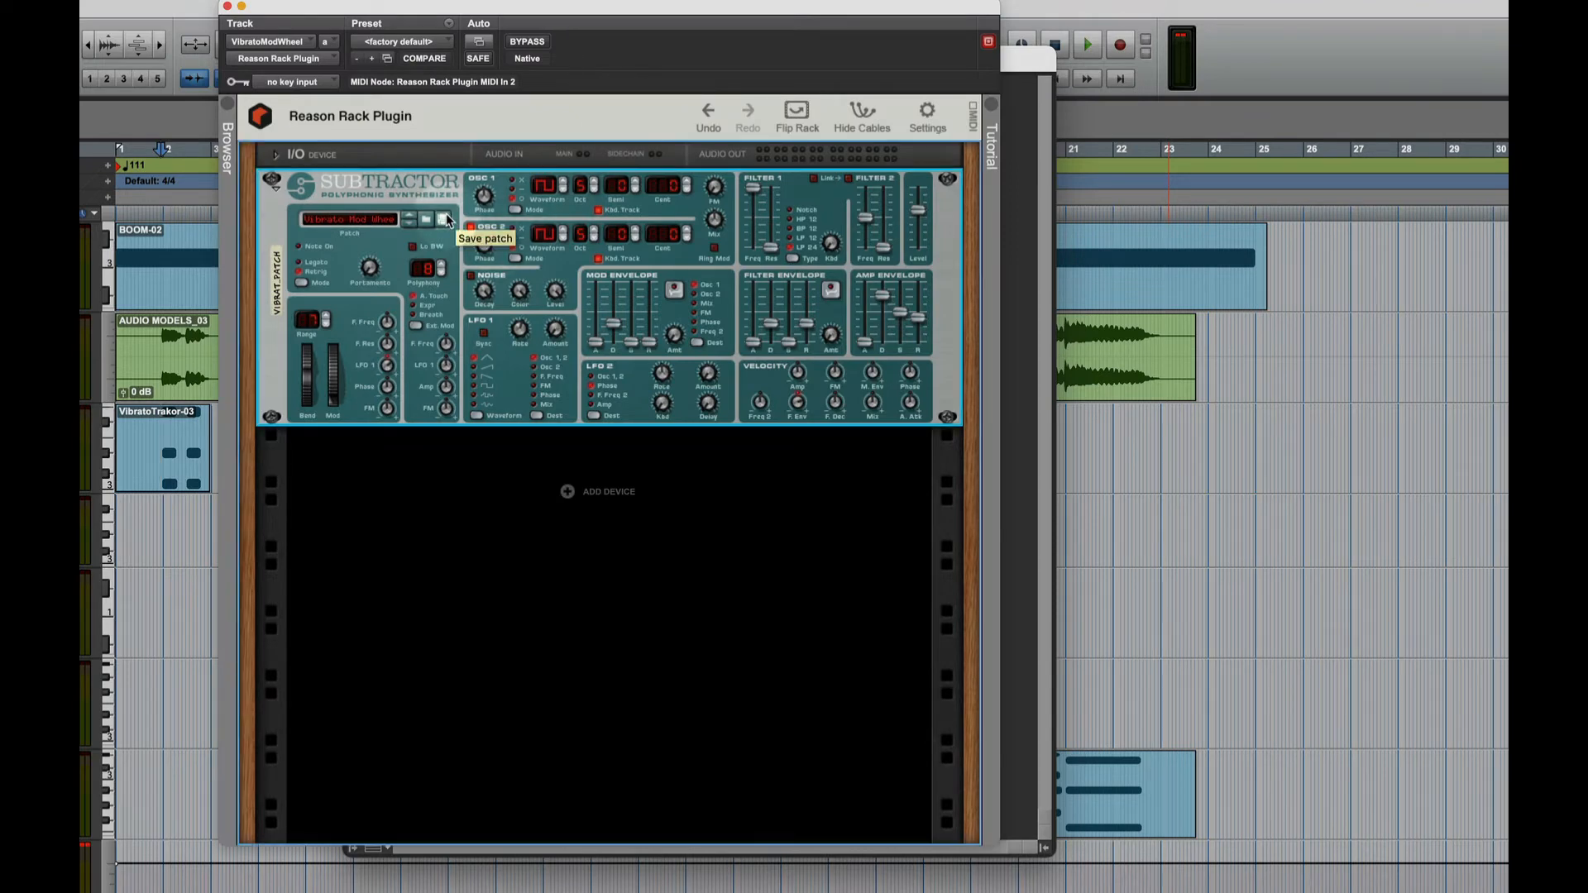
Step: Begin saving VibratoModWheel's Subtractor patch and check the required patch name in the Lab 5 instructions
left_click(445, 220)
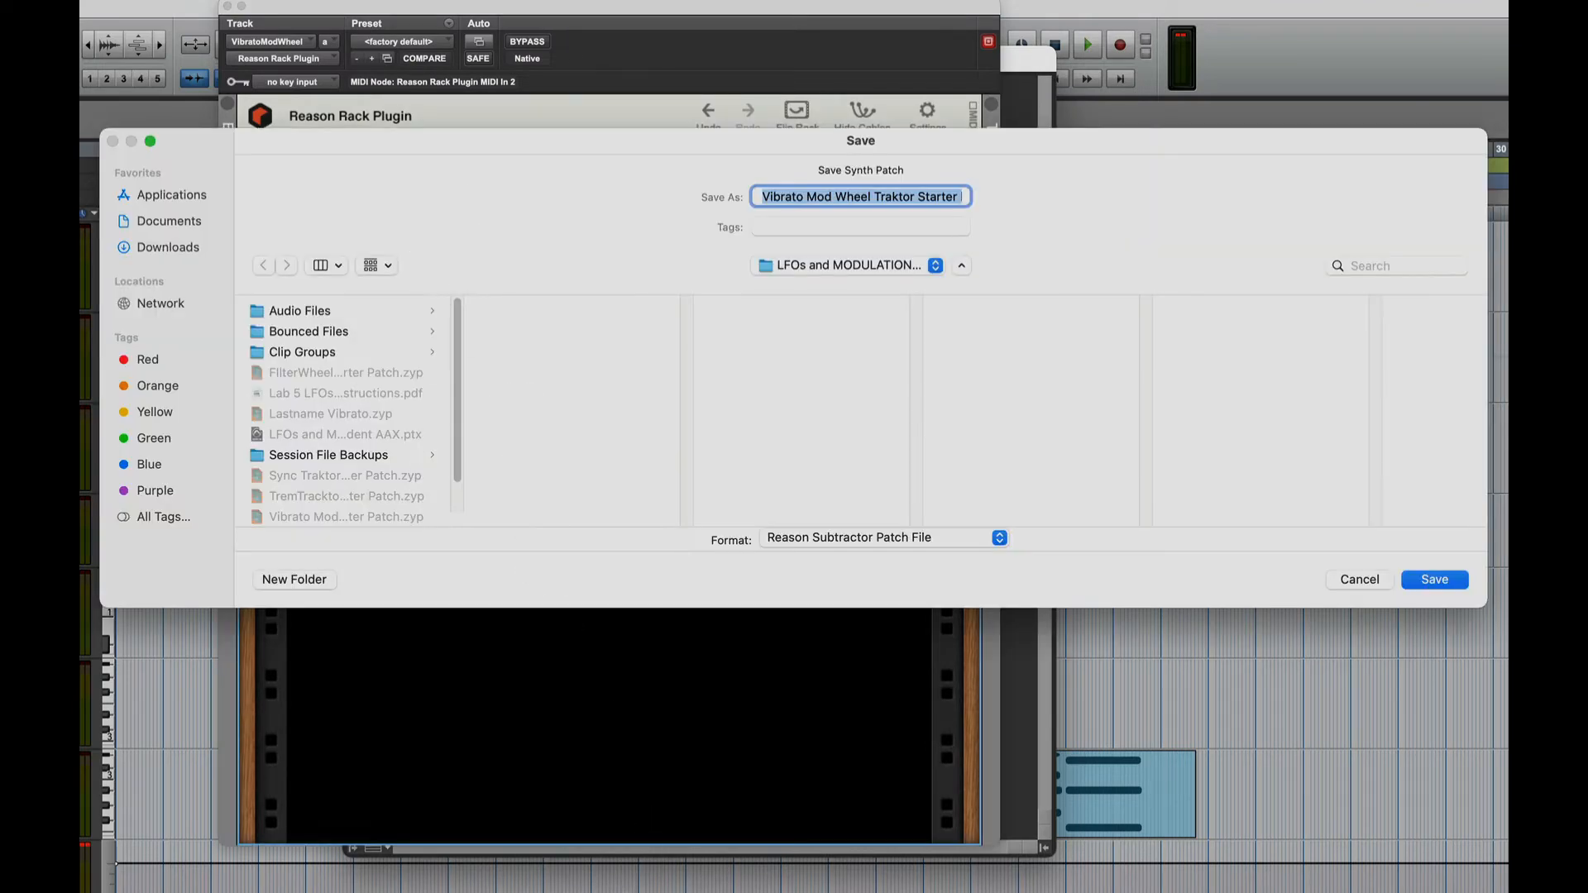
key("super+Tab")
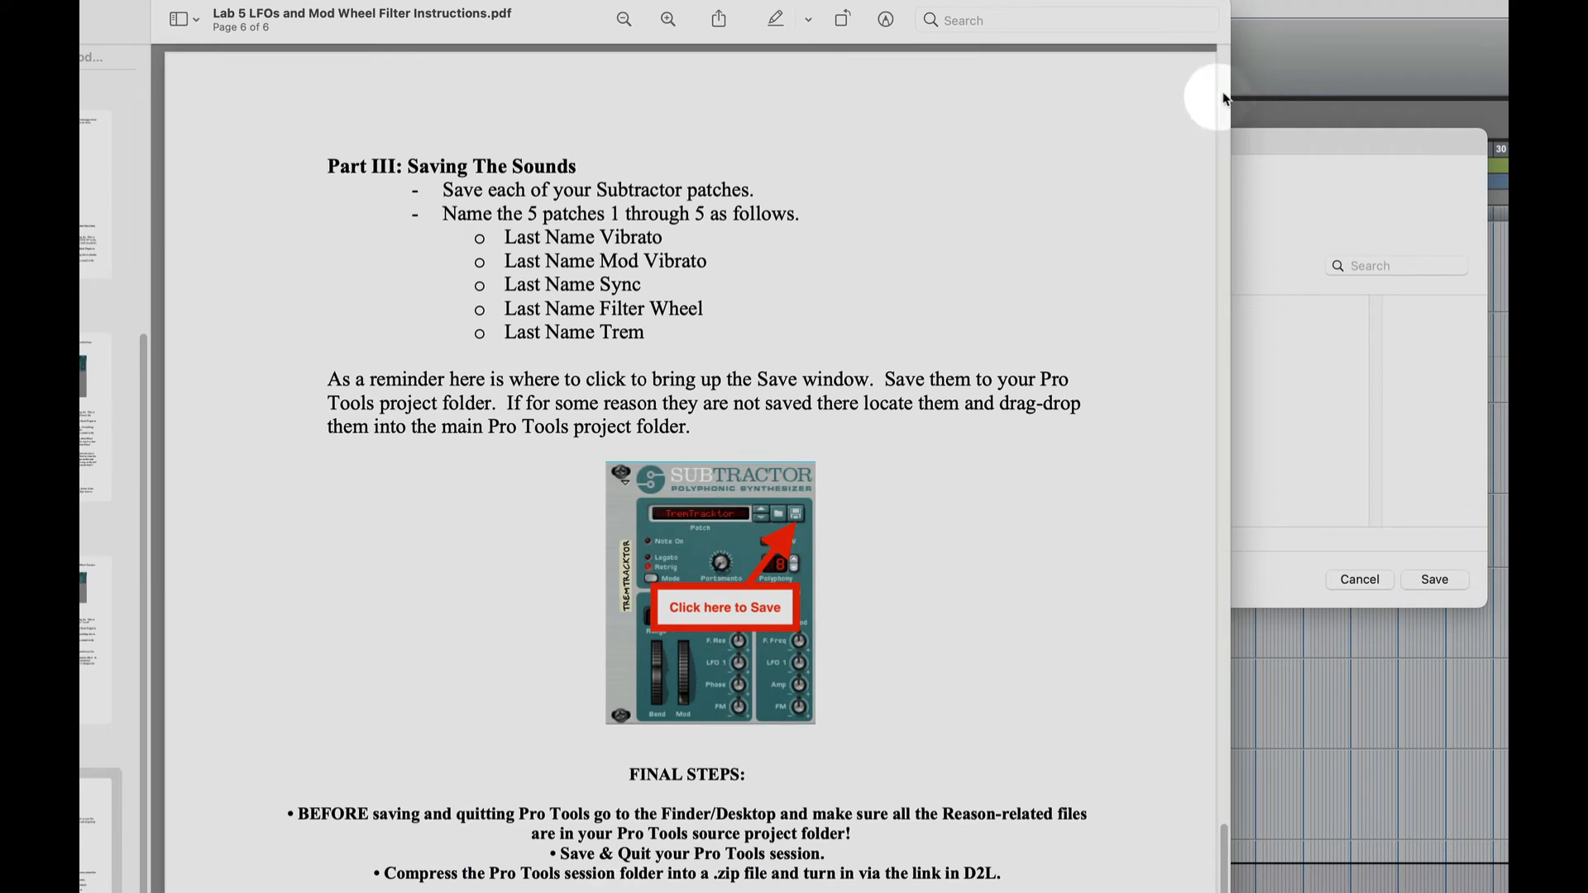
left_click(1259, 132)
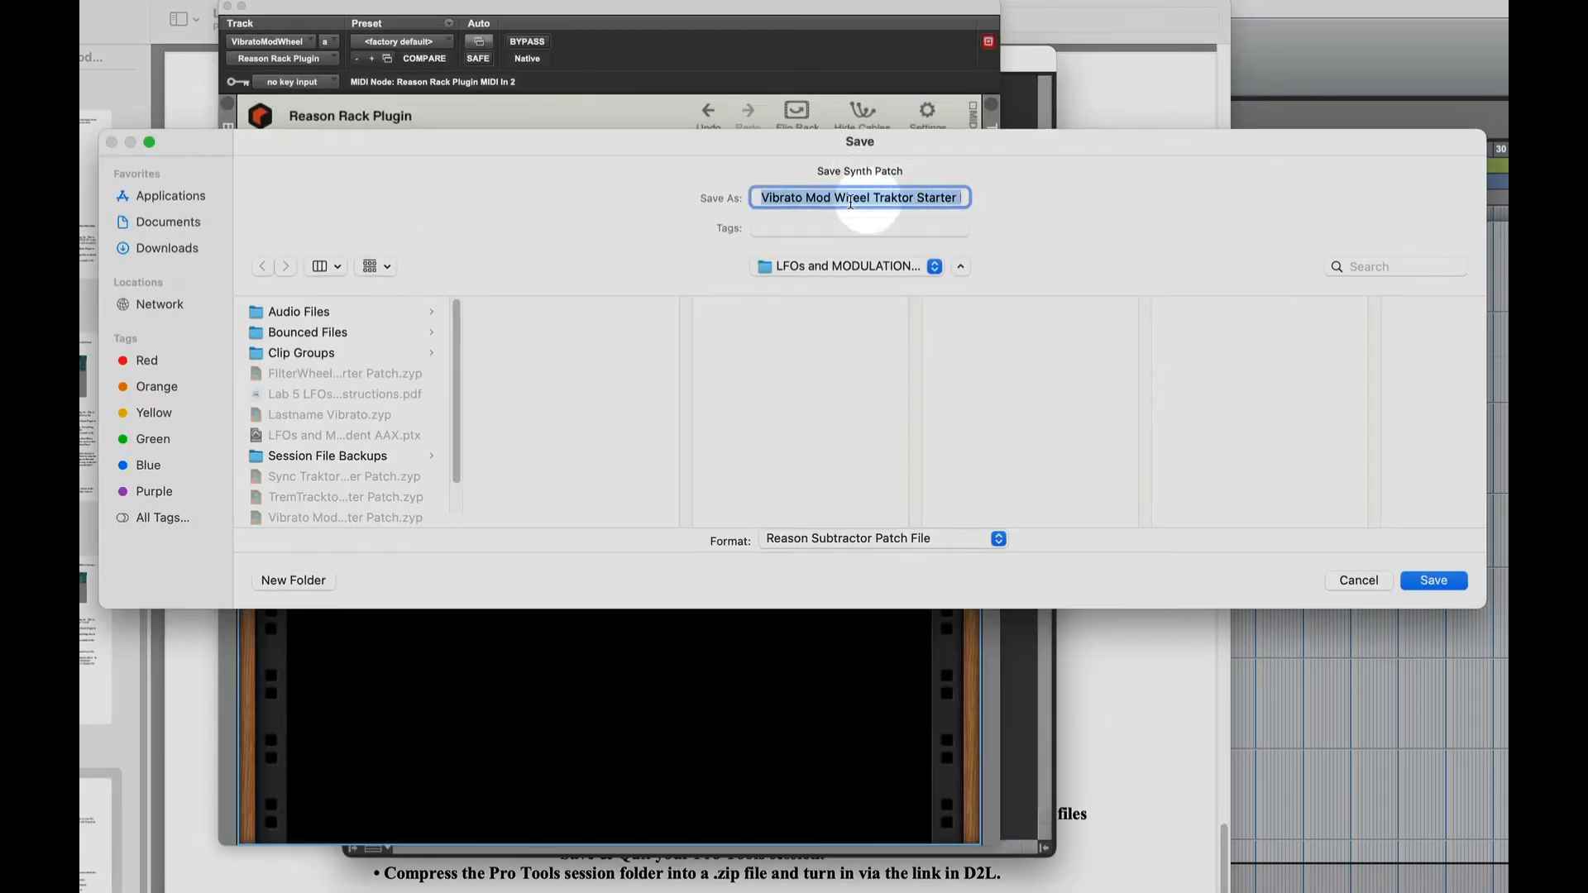
Step: Name the patch Lastname Mod Vibrato.zyp and save it in the LFOs and MODULATION project folder
left_click(957, 201)
left_click_drag(957, 201, 757, 198)
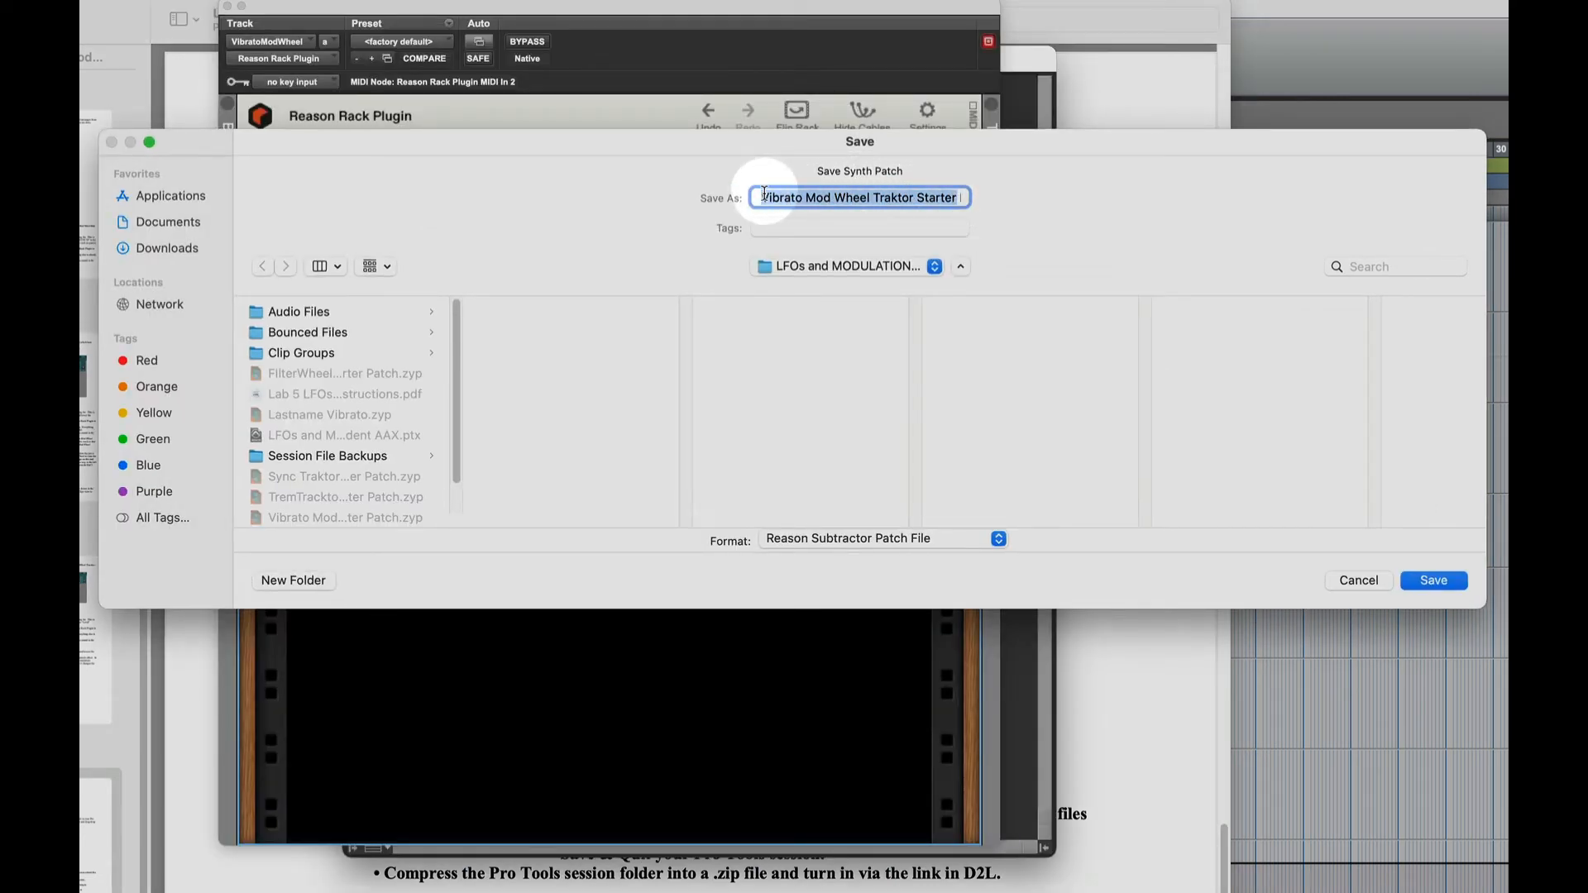
mouse_move(907, 192)
left_mouse_down()
mouse_move(1003, 195)
mouse_move(931, 202)
left_mouse_up()
type("Lastname ")
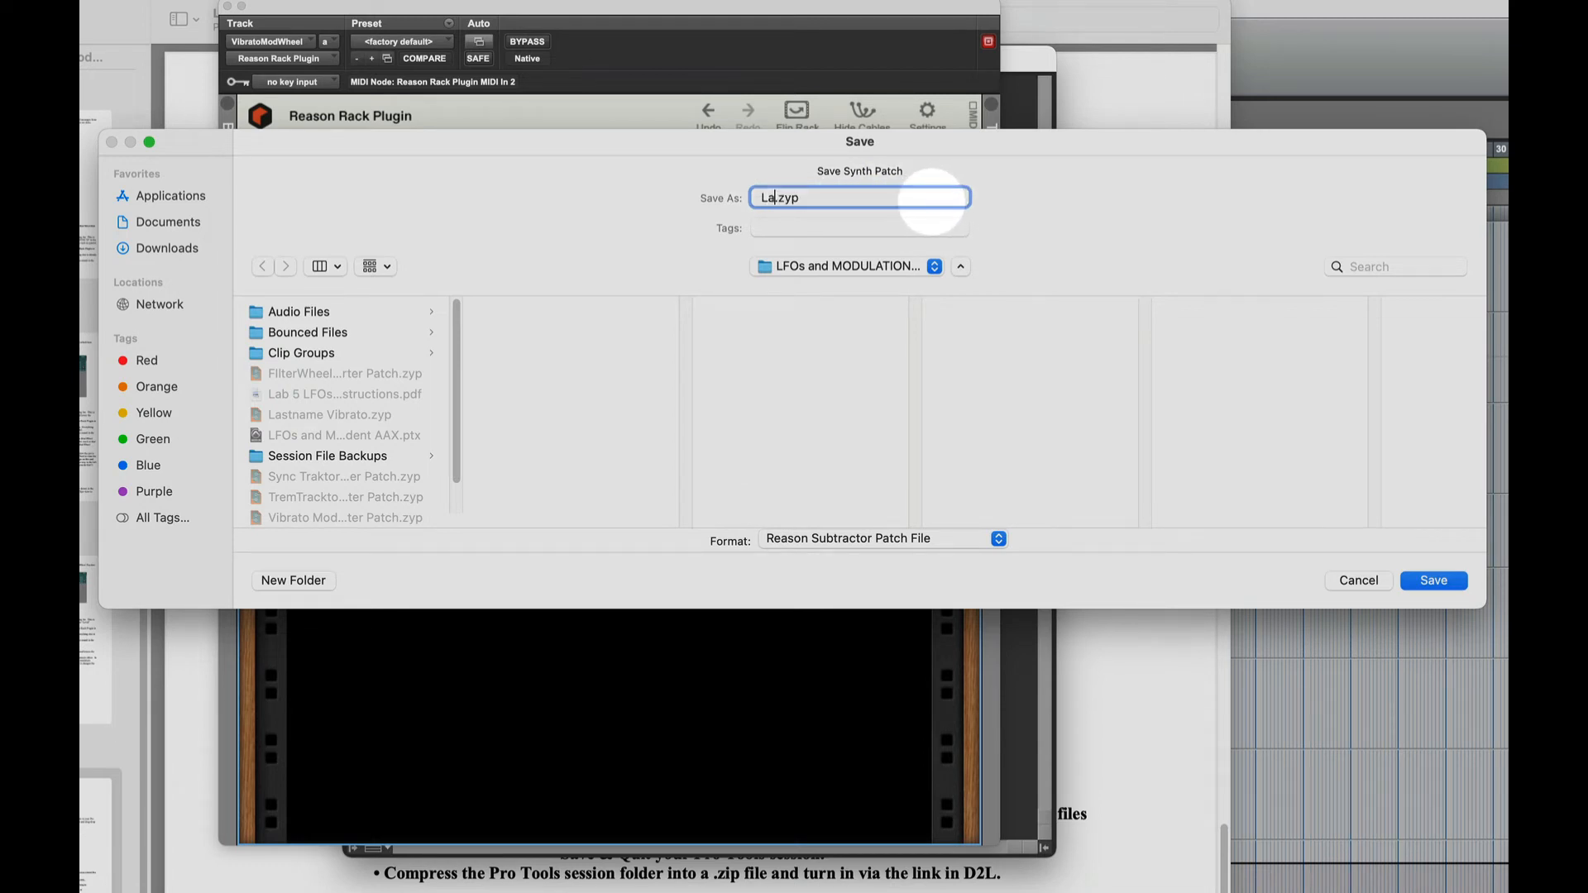
type("Mod Vibrato")
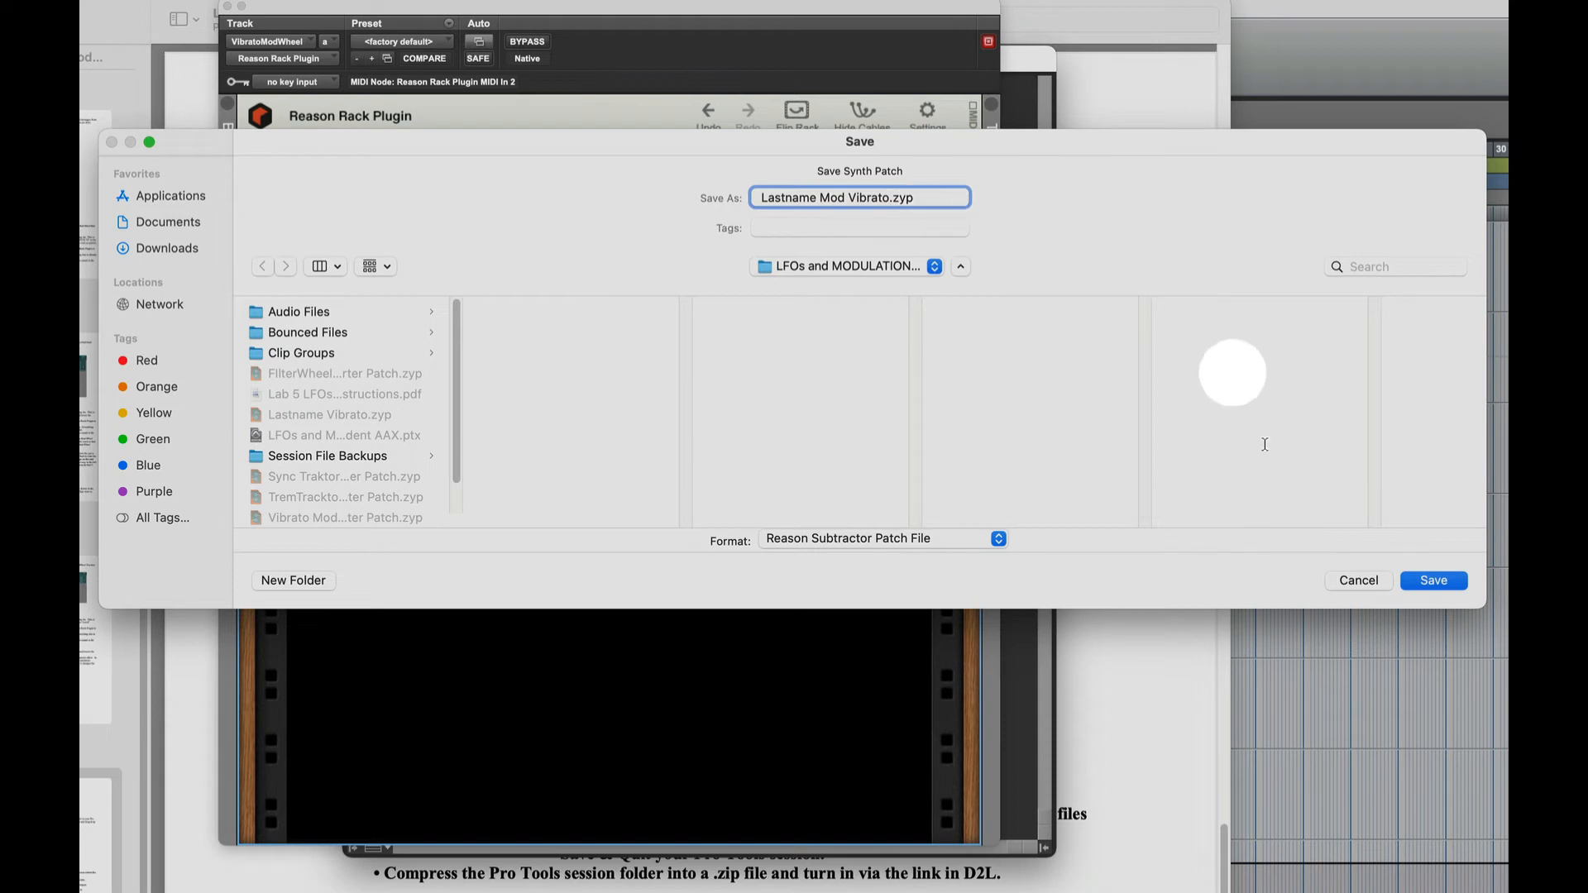
left_click(1433, 580)
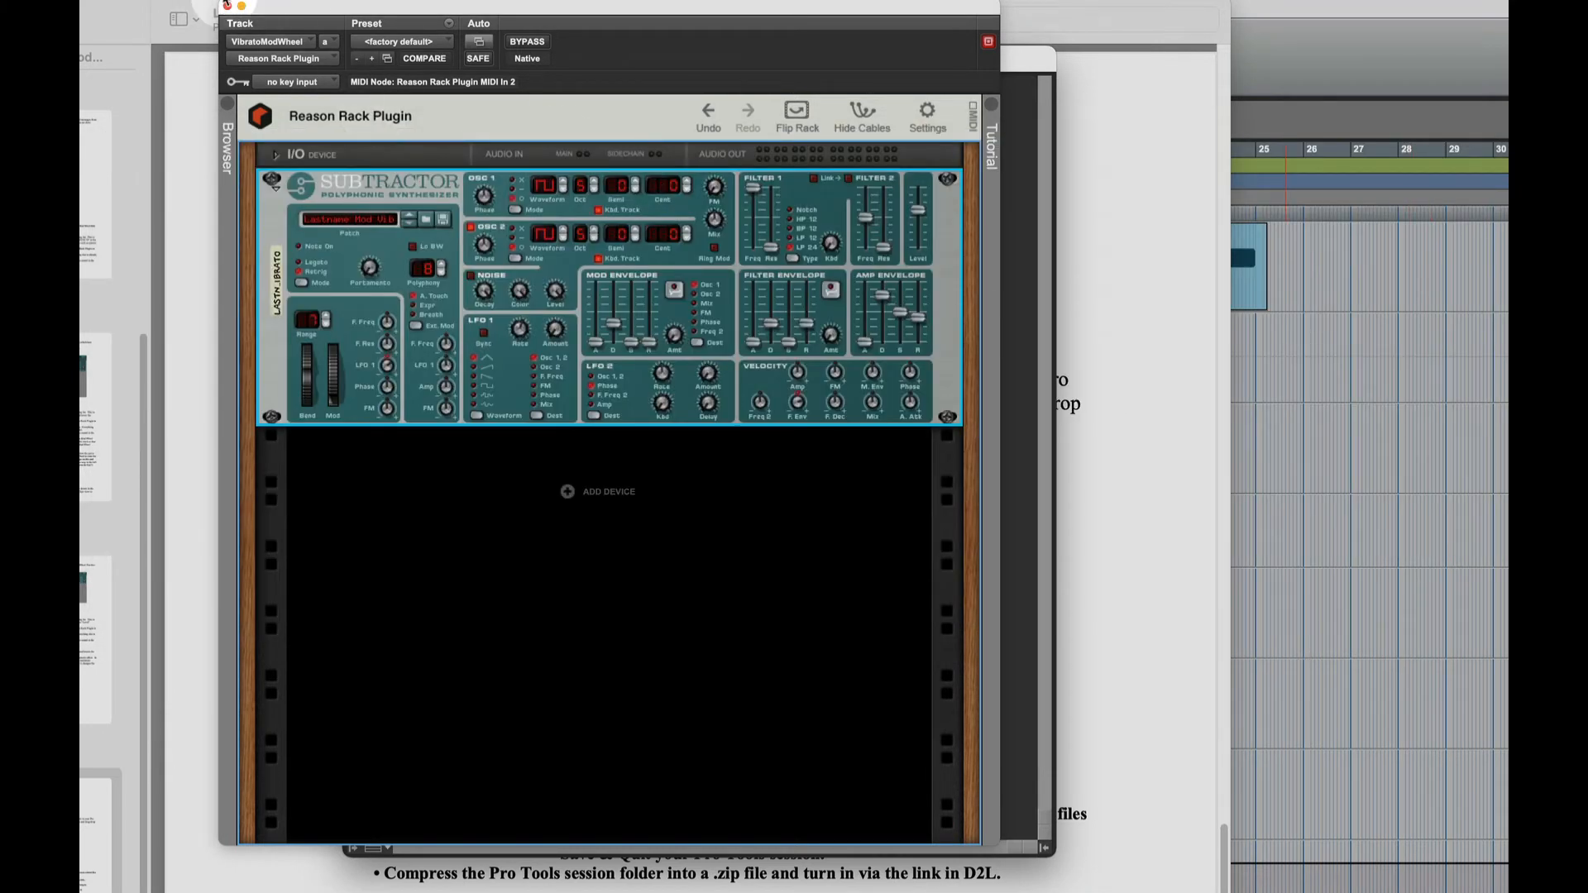
Step: Close VibratoModWheel's plug-in window and bring the Pro Tools Edit window back in front of the instructions
left_click(228, 7)
left_click(1129, 138)
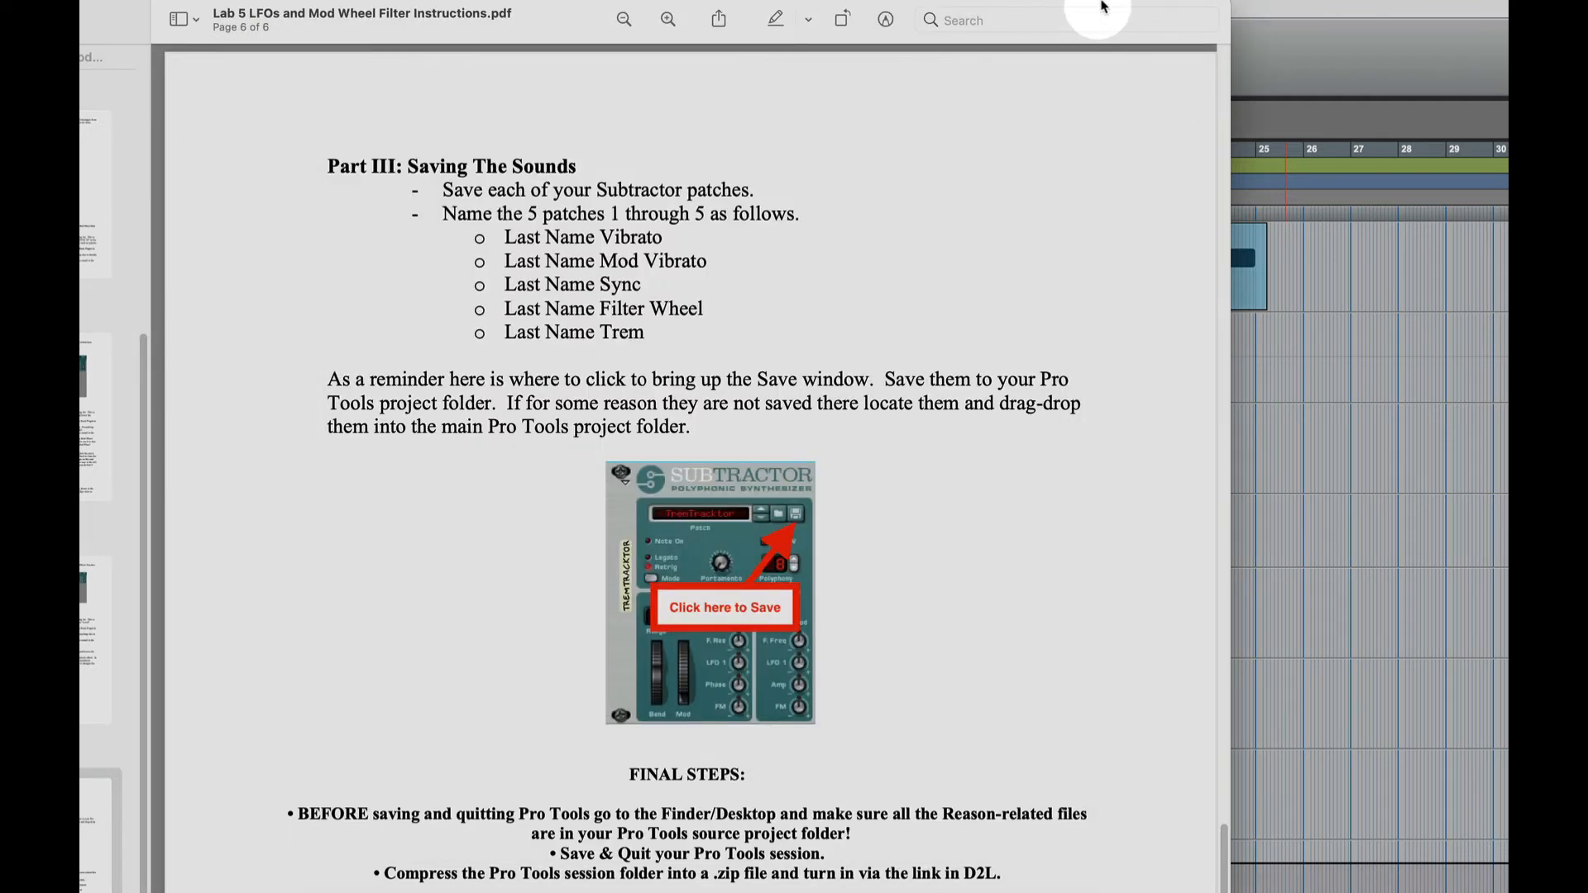
left_click(1309, 19)
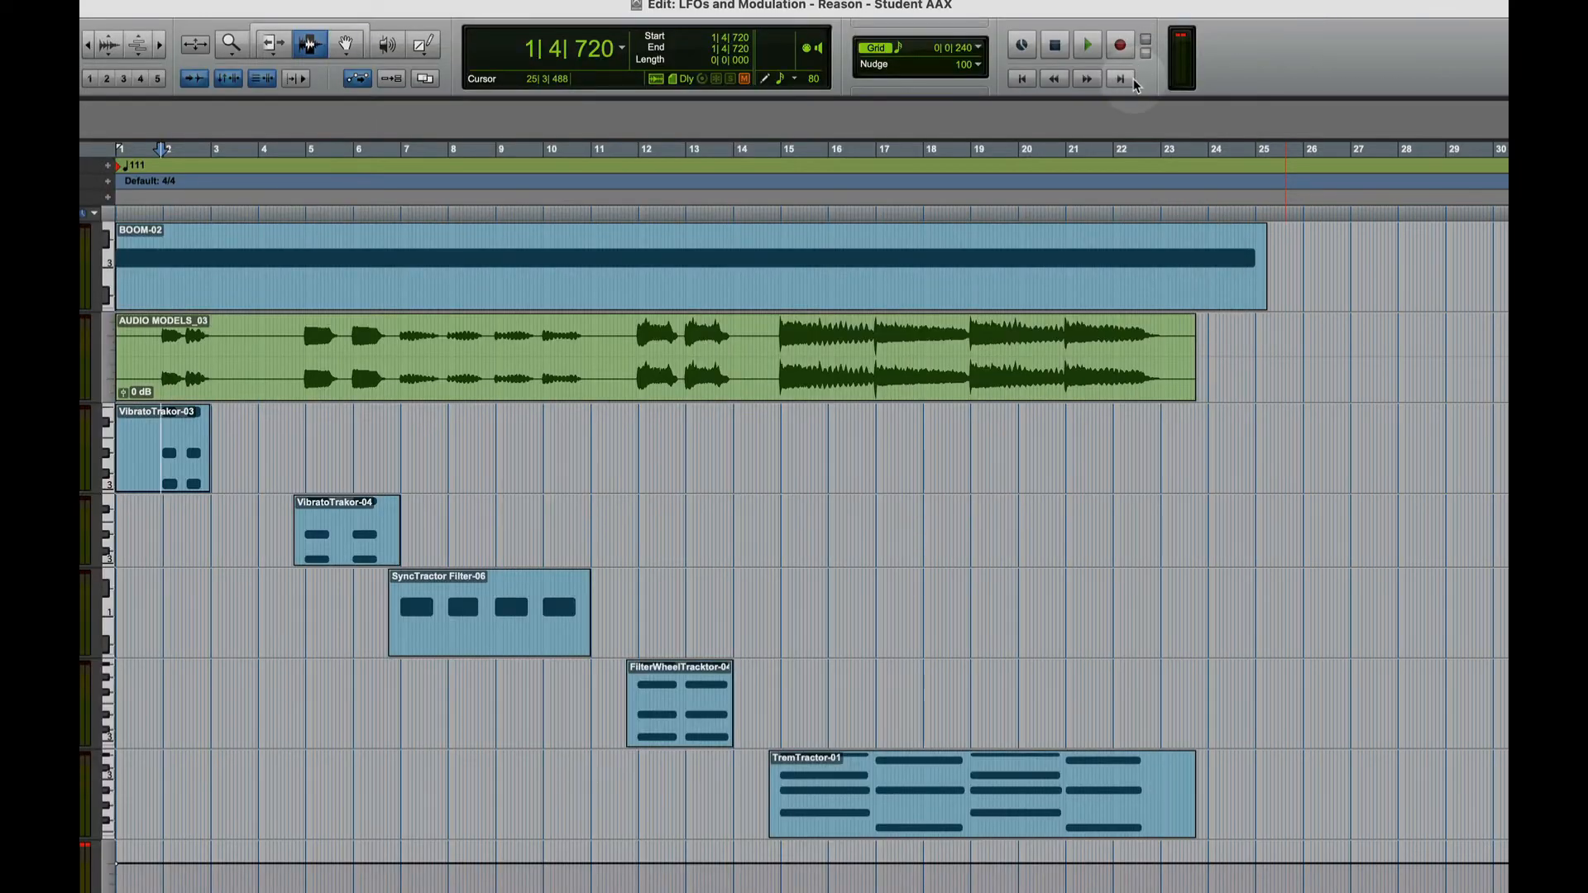
Step: Open the Reason Rack Plugin on the SyncTractor Filter track from the Mix window and begin saving its Subtractor patch
key("super+equal")
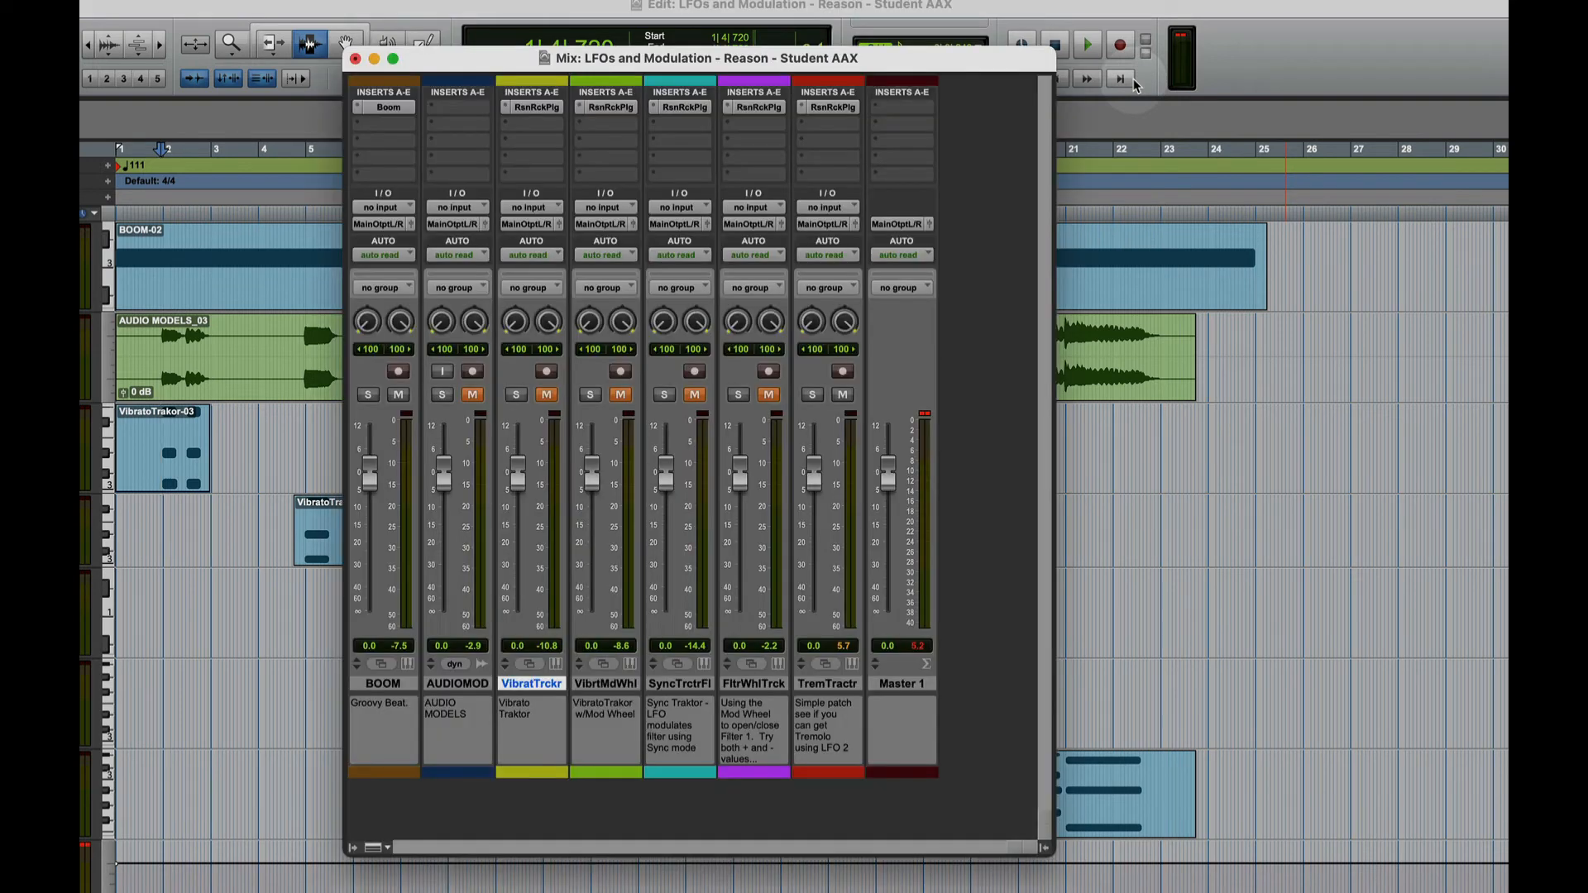
left_click(694, 113)
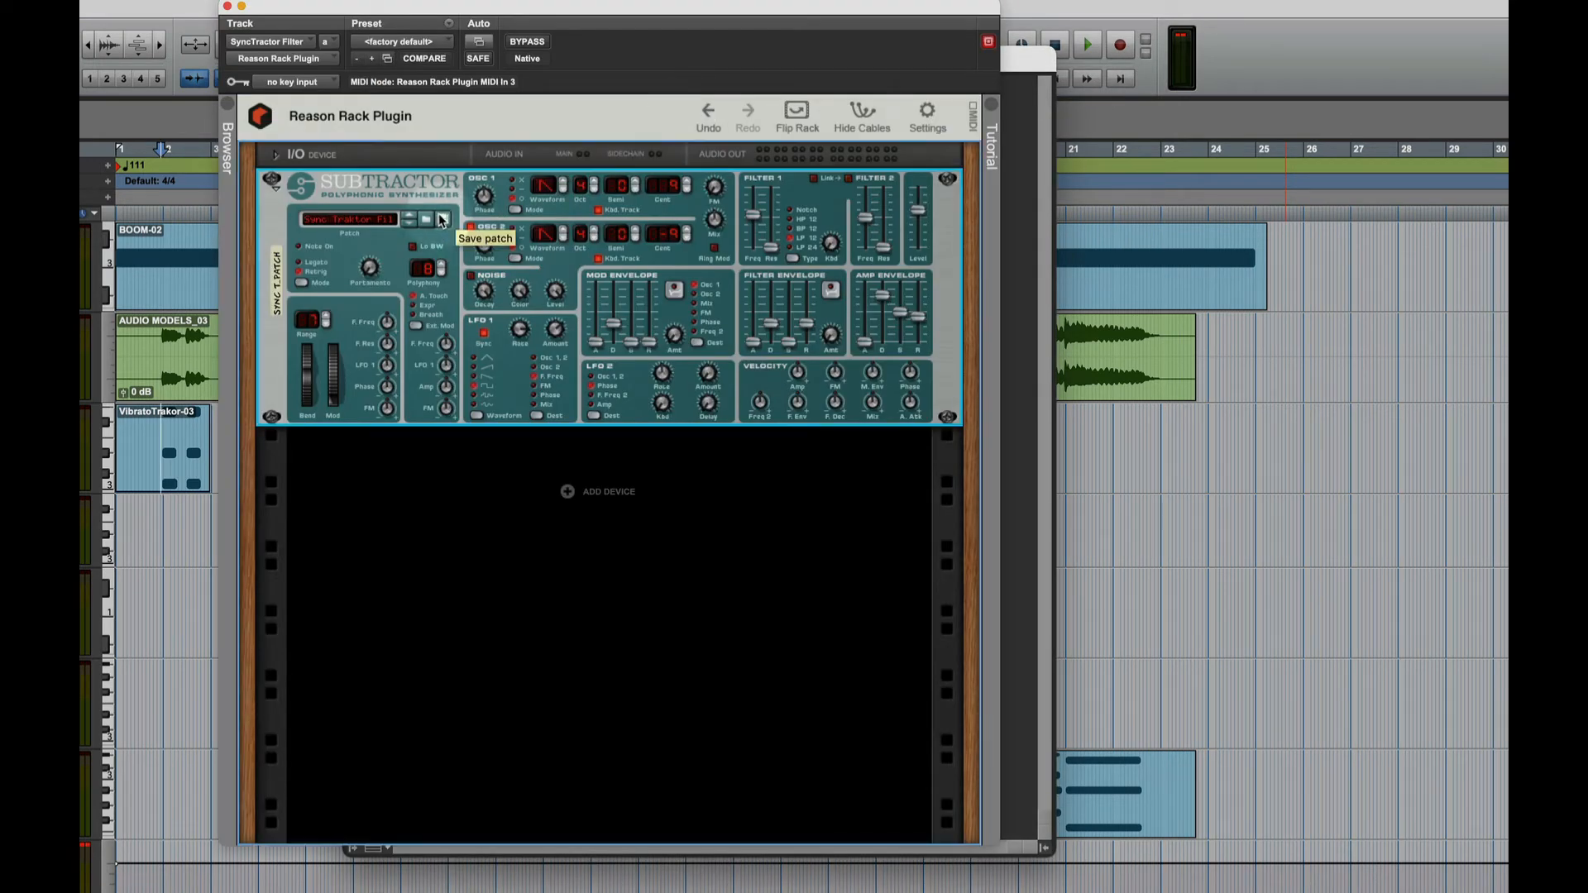
left_click(443, 220)
Step: Name the patch Lastname Sync.zyp and save it in the LFOs and MODULATION project folder
left_click(868, 197)
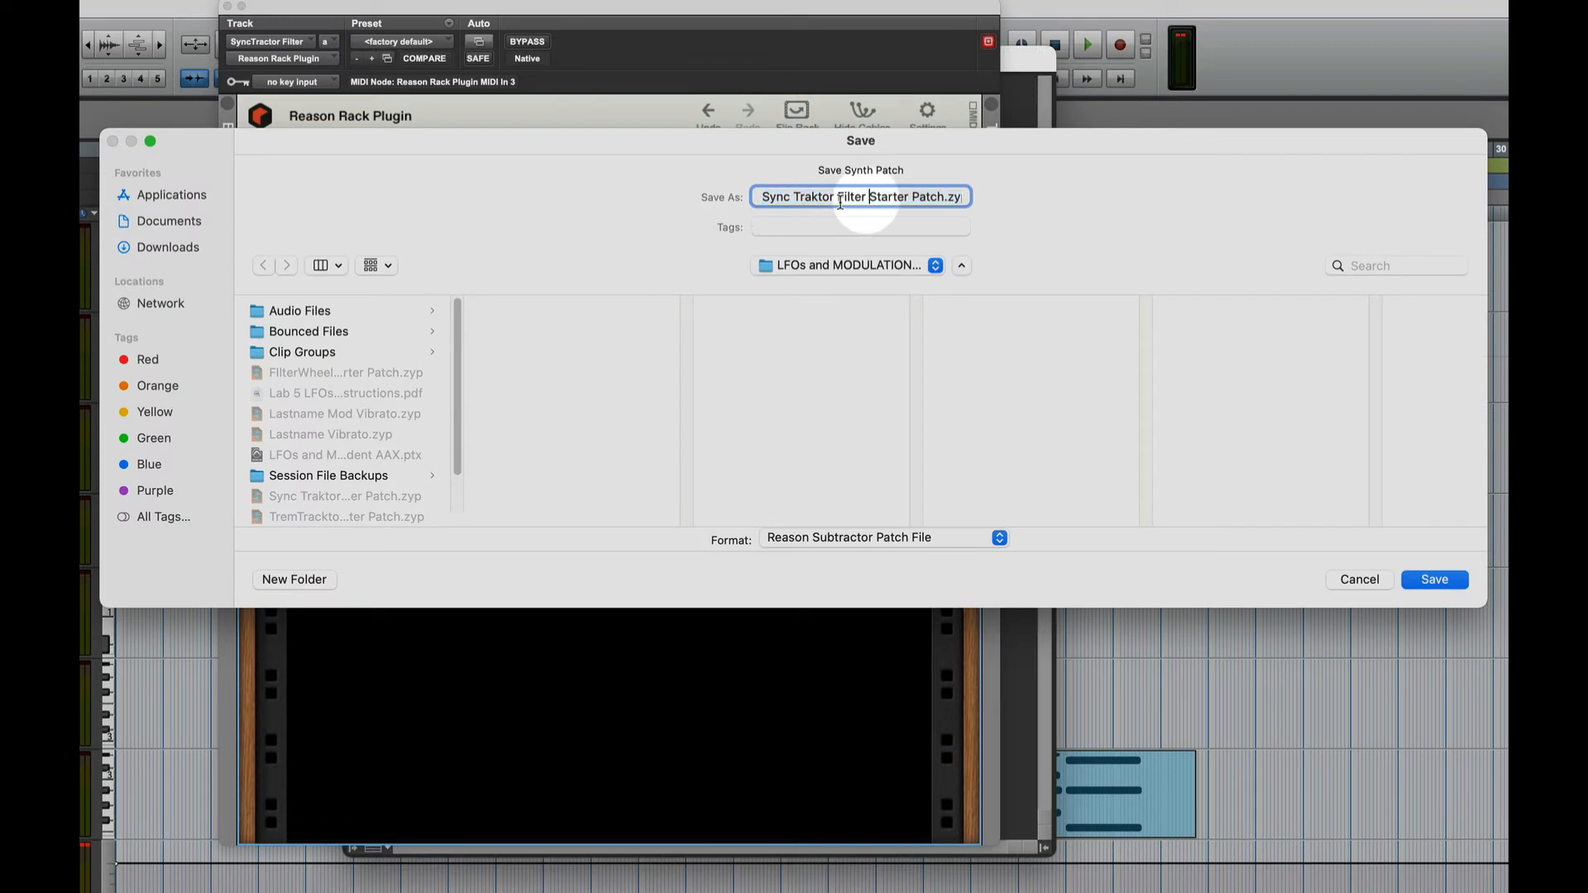
double_click(765, 199)
key("alt+shift+Right")
key("alt+shift+Right")
key("alt+shift+Right")
key("alt+shift+Right")
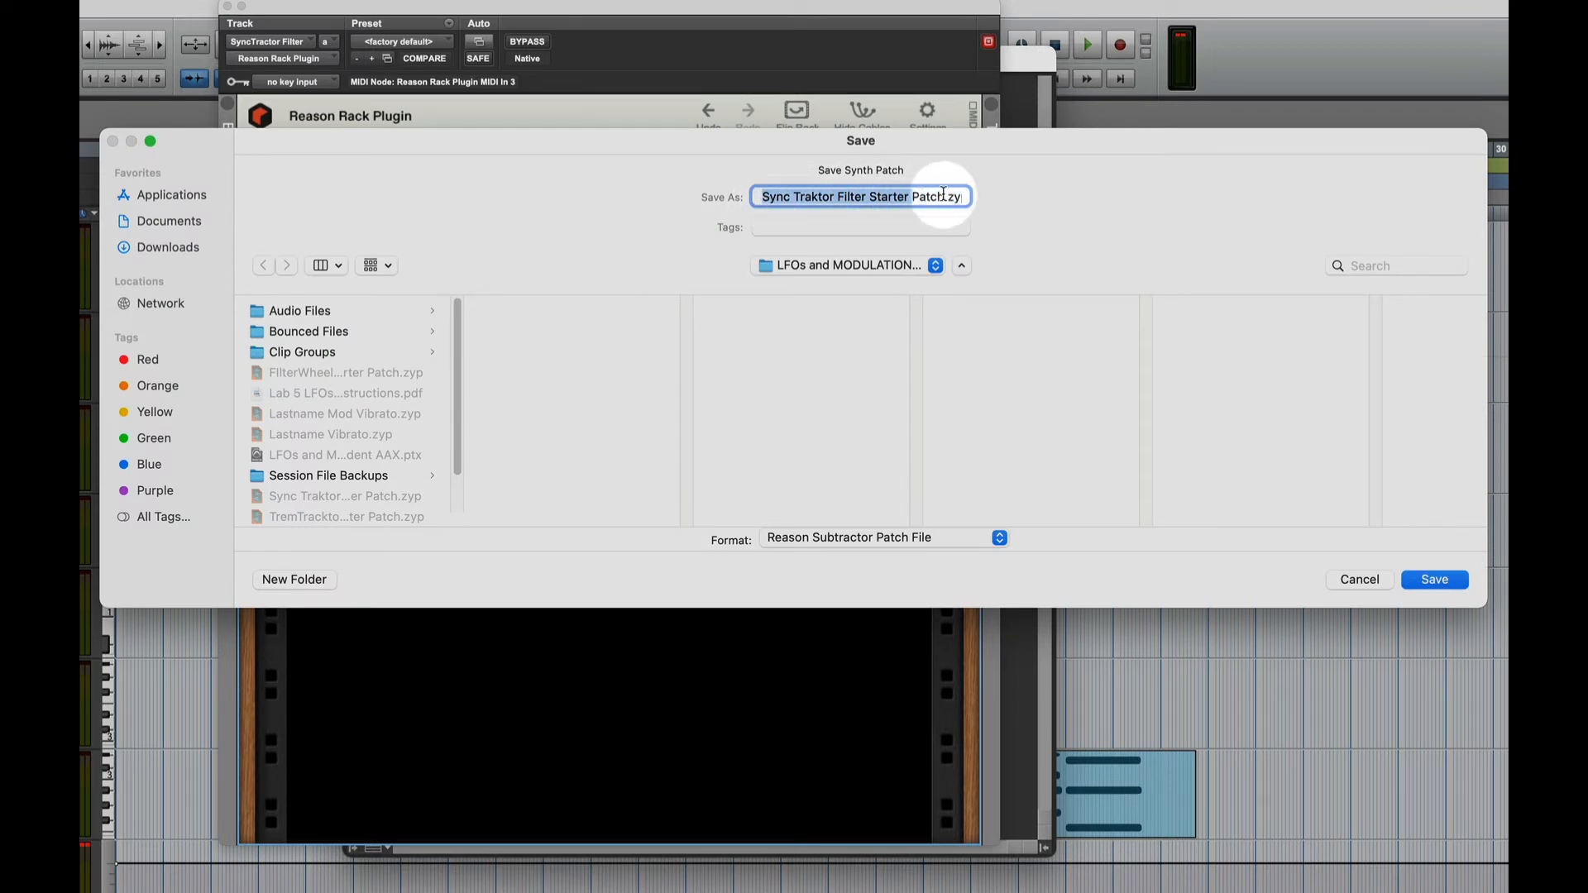
type("Las")
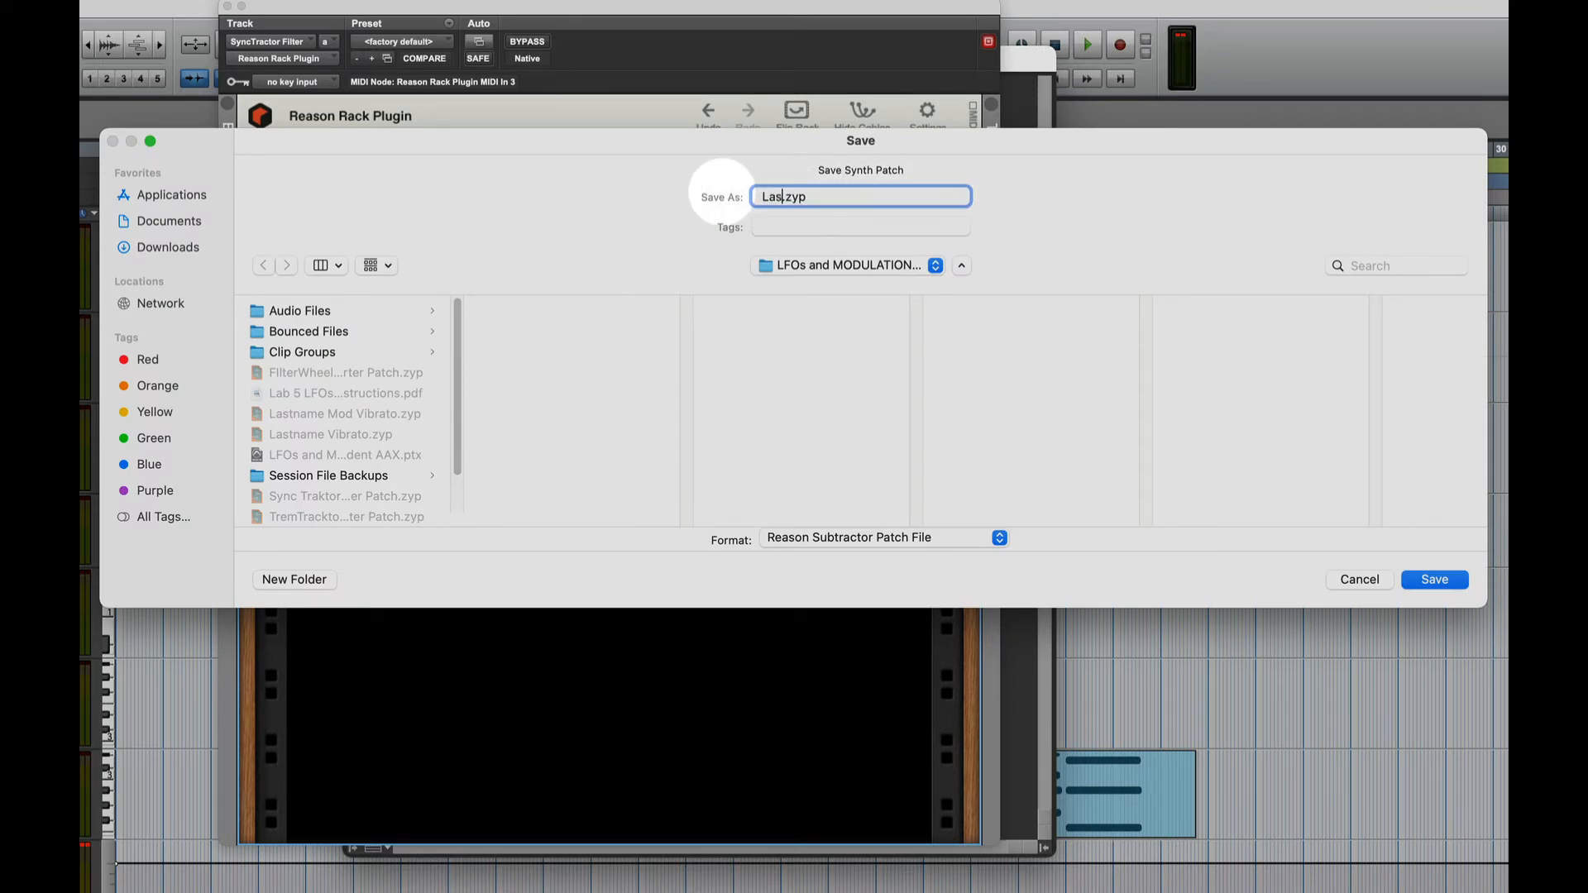
type("tname Sync")
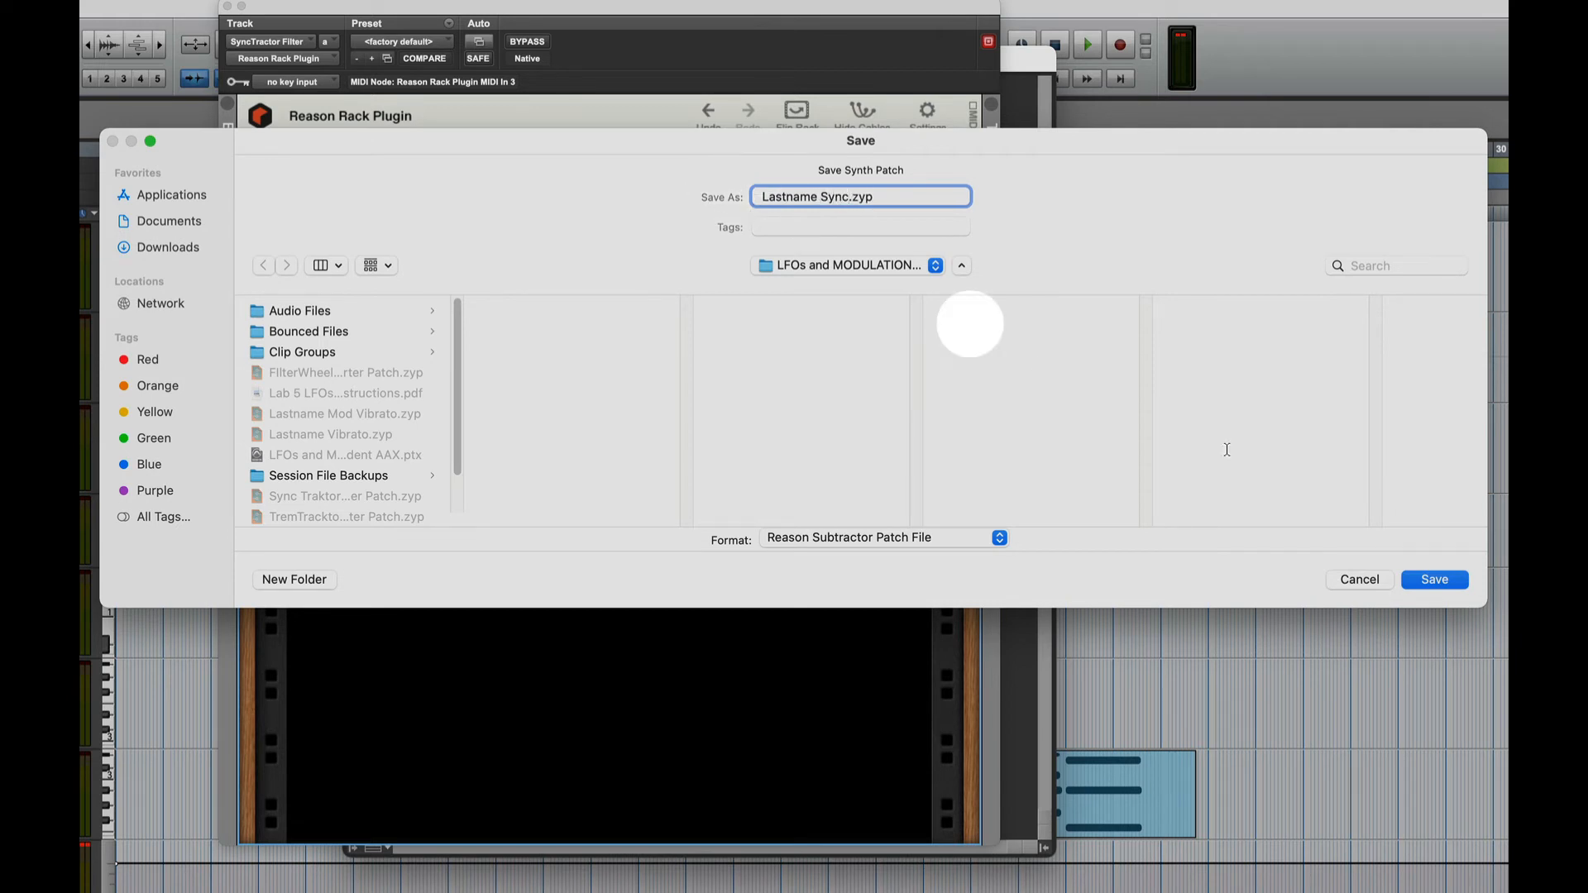
left_click(1435, 580)
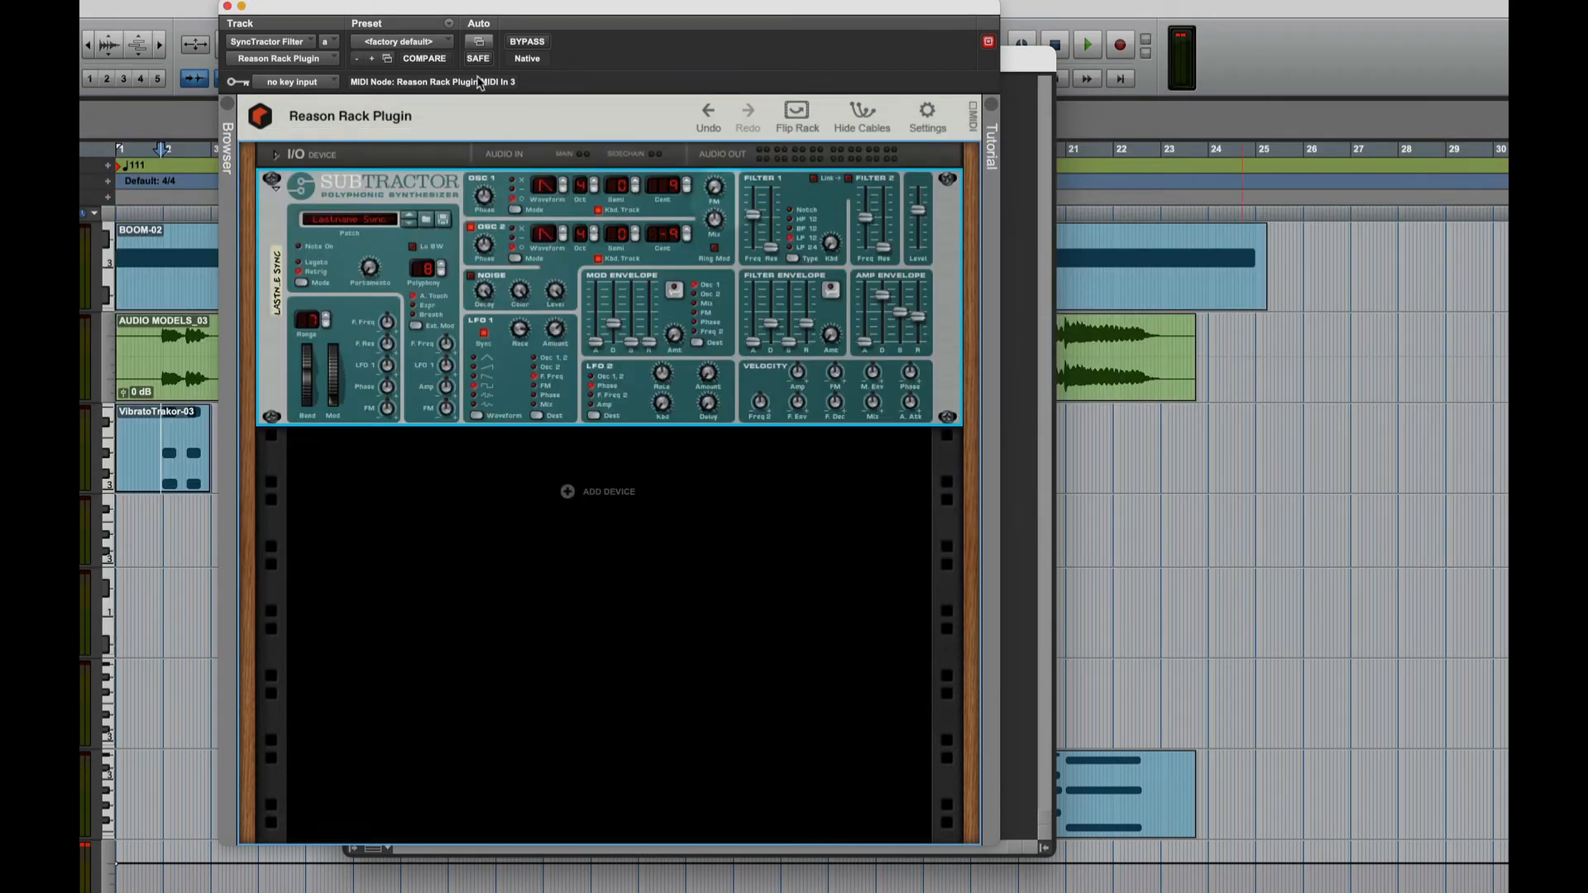
Step: Replace the SyncTractor Filter plug-in window with FilterWheelTracktor's and check the required patch name in the Lab 5 instructions
left_click(227, 6)
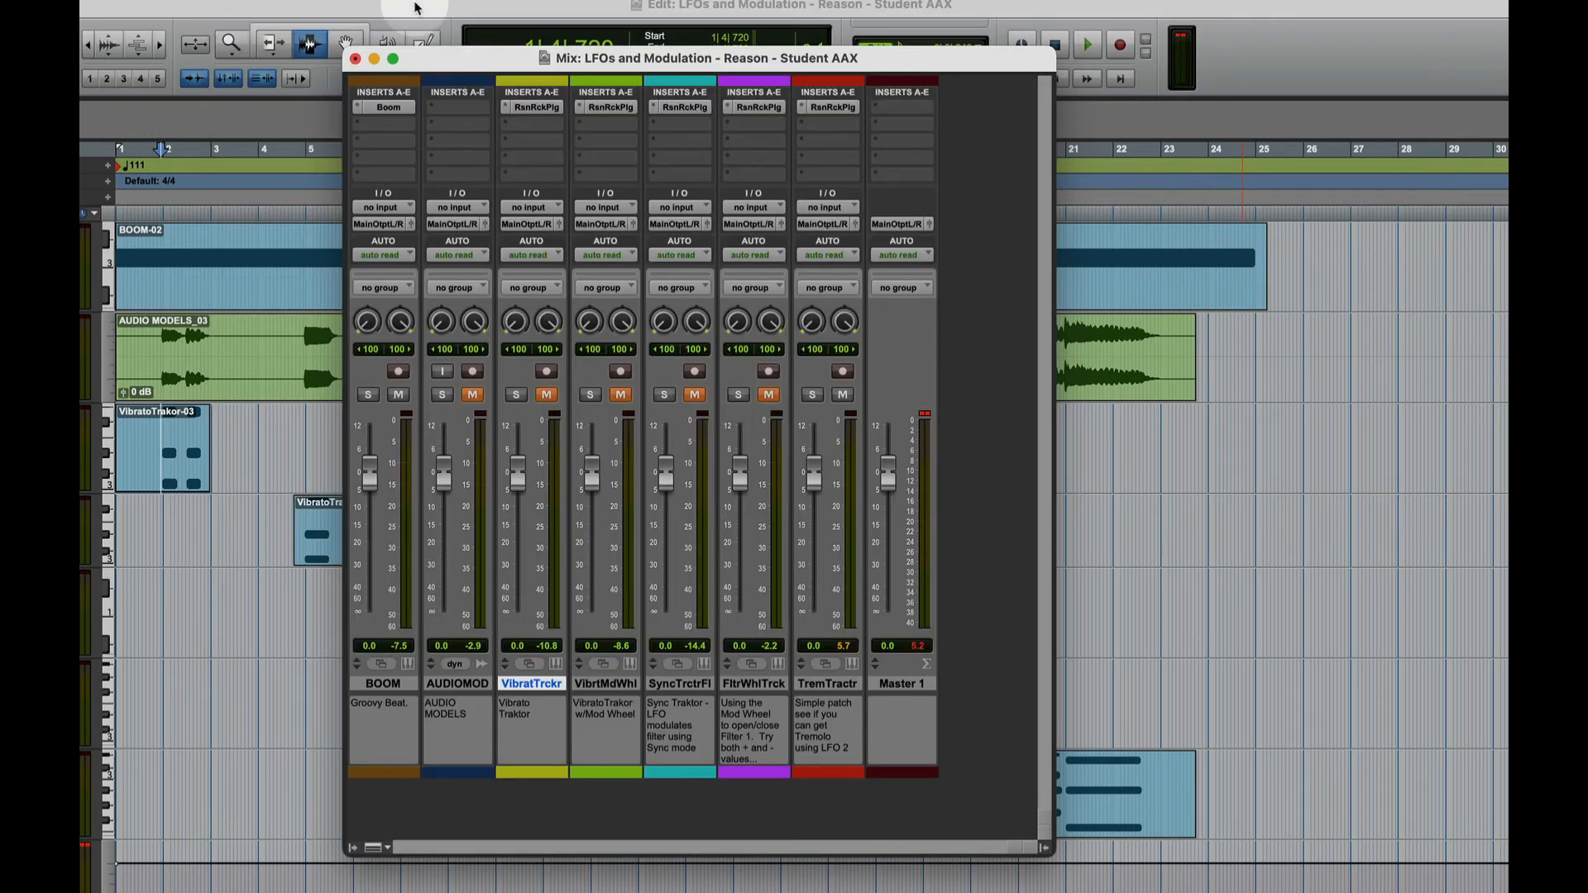
left_click(750, 107)
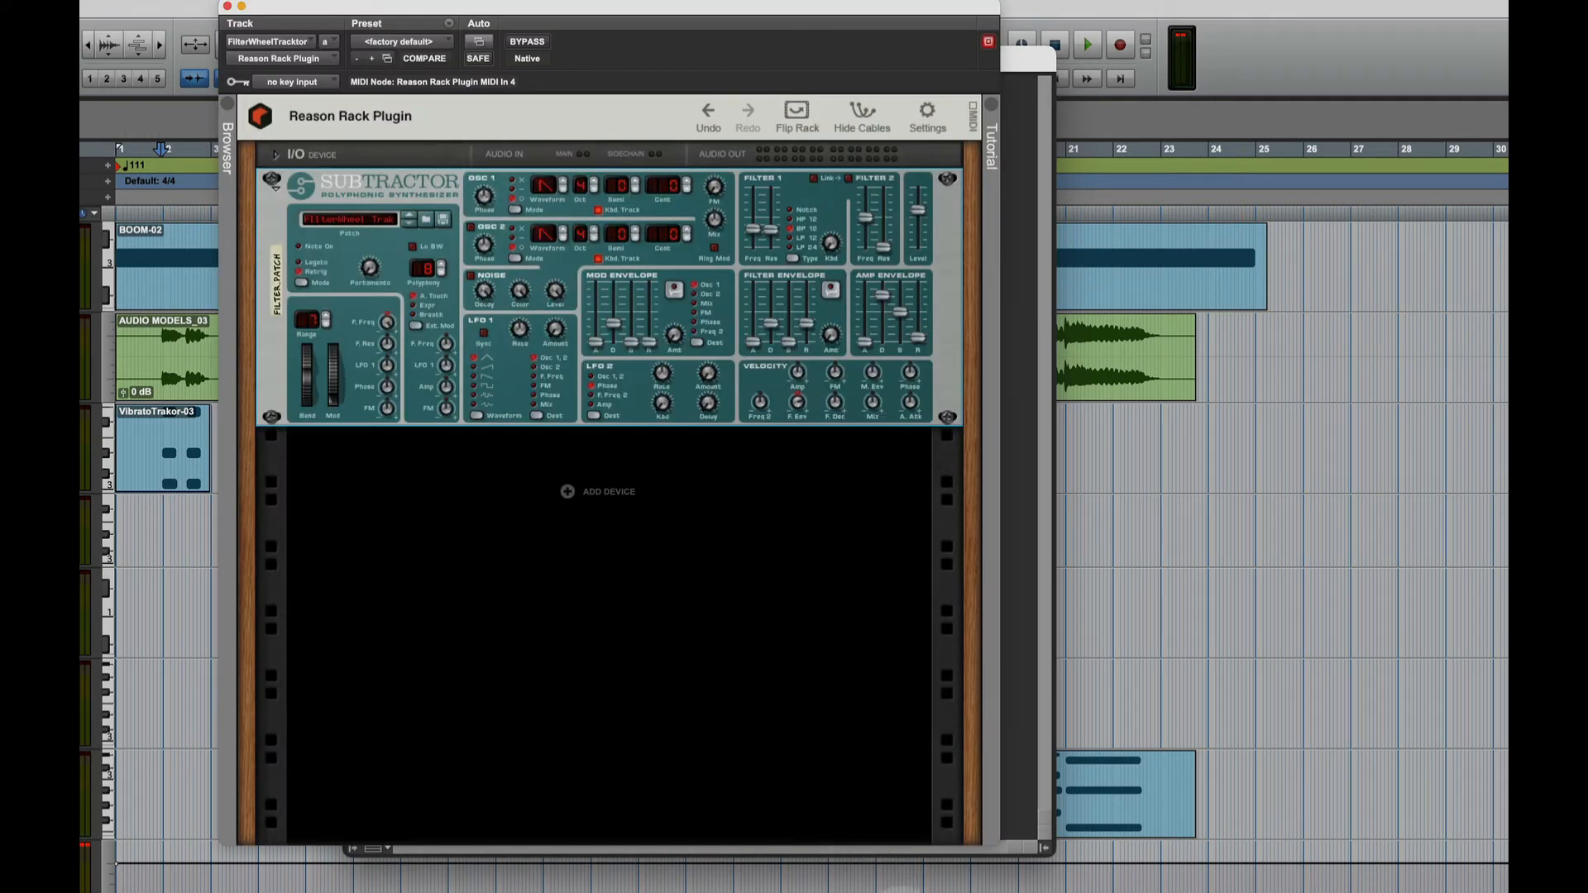
left_click(909, 892)
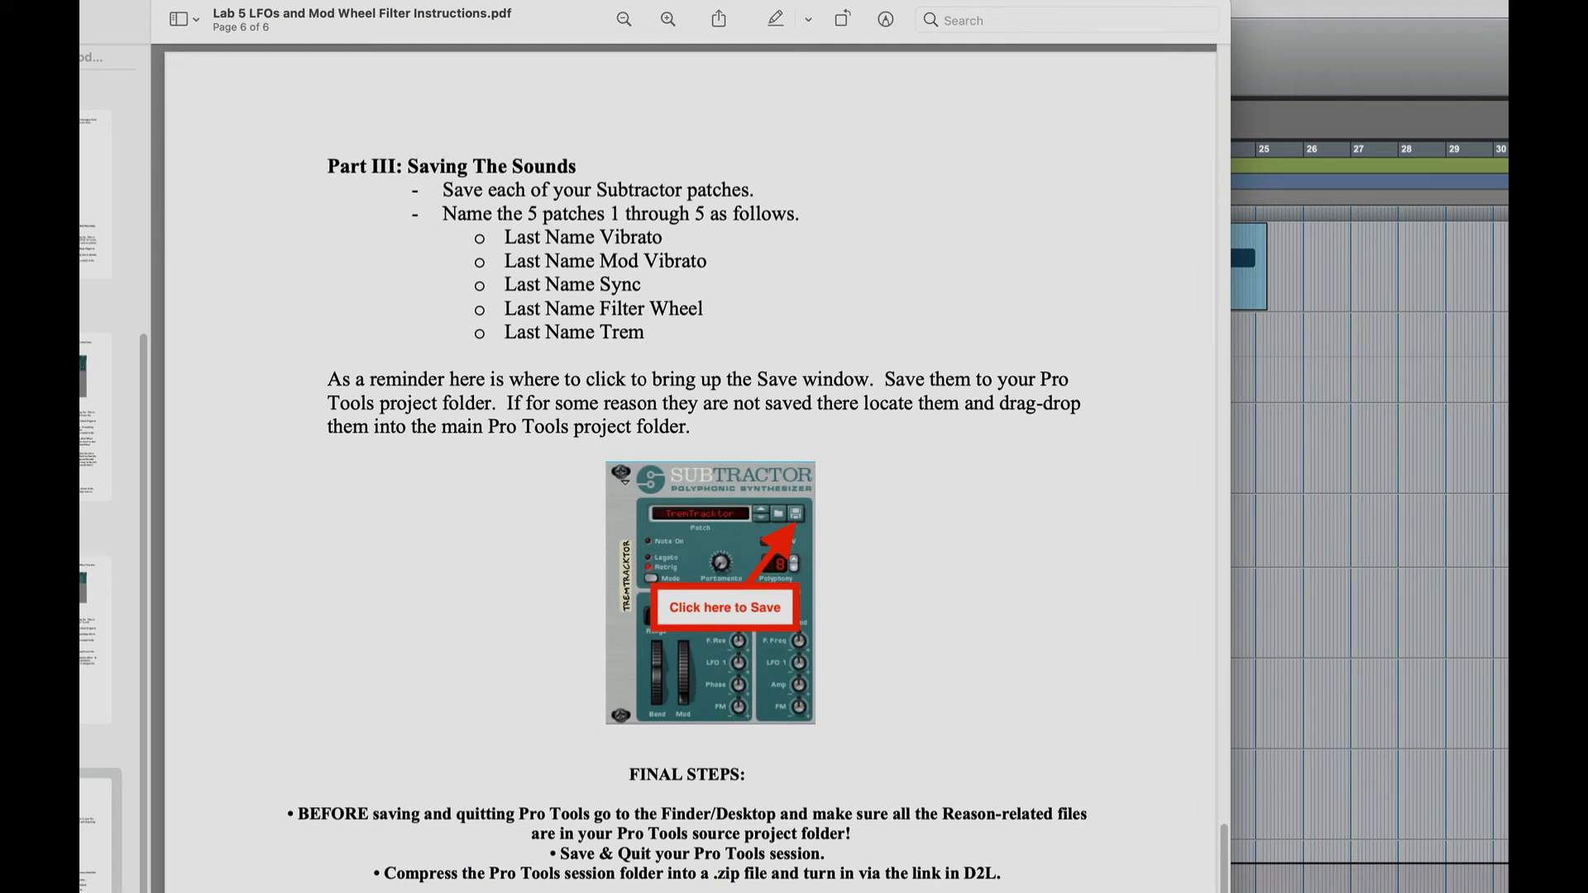
left_click(1274, 15)
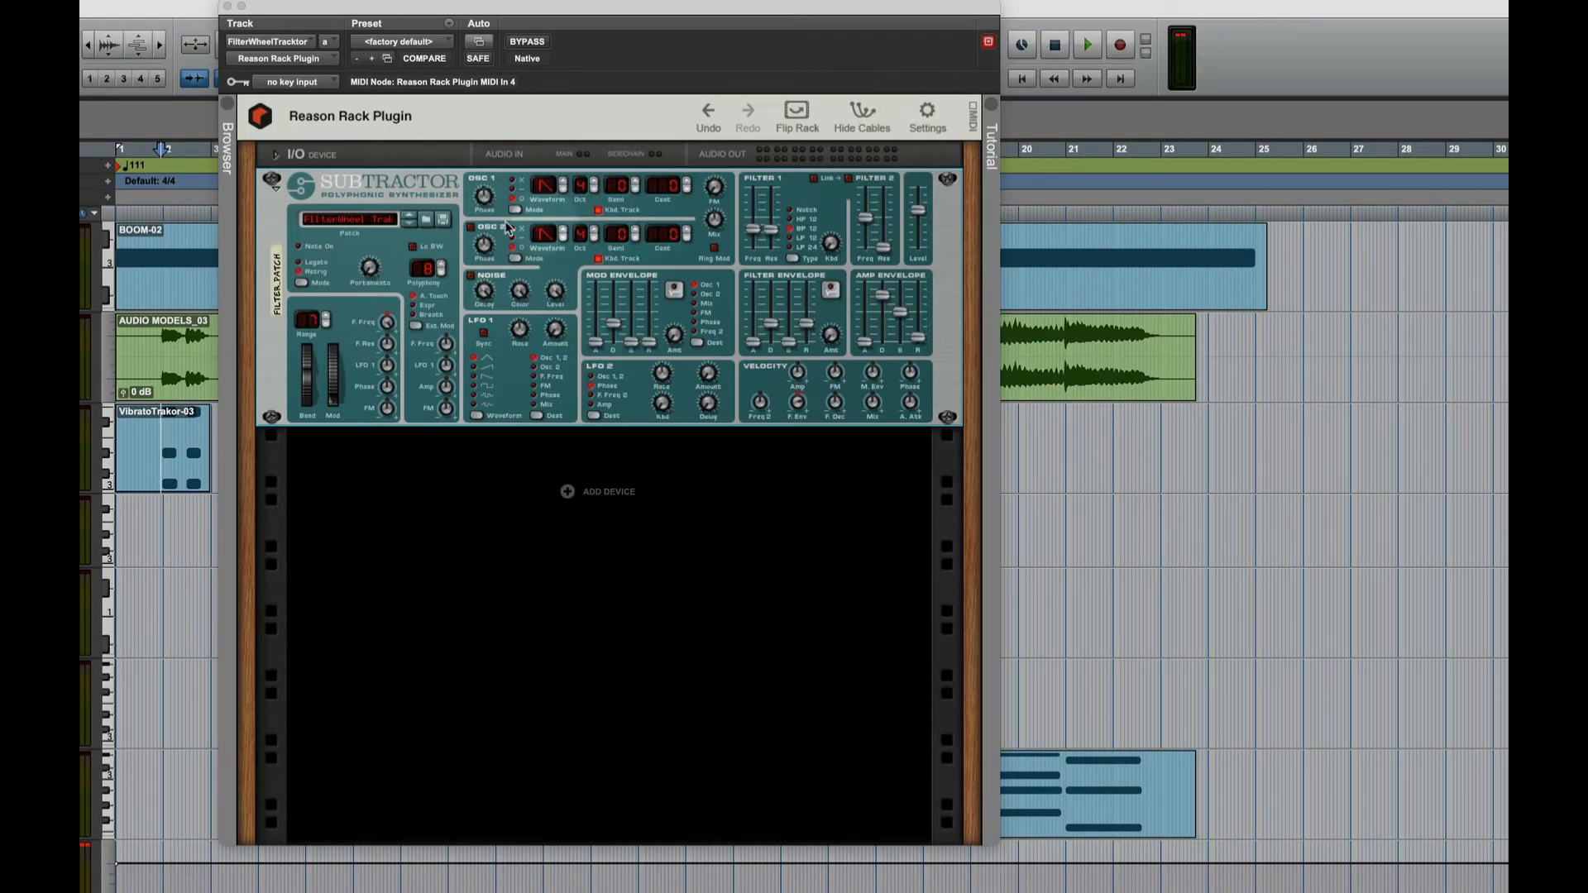
Step: Save FilterWheelTracktor's Subtractor patch as Lastname Filter Wheel.zyp in the LFOs and MODULATION project folder
left_click(445, 222)
left_click(445, 221)
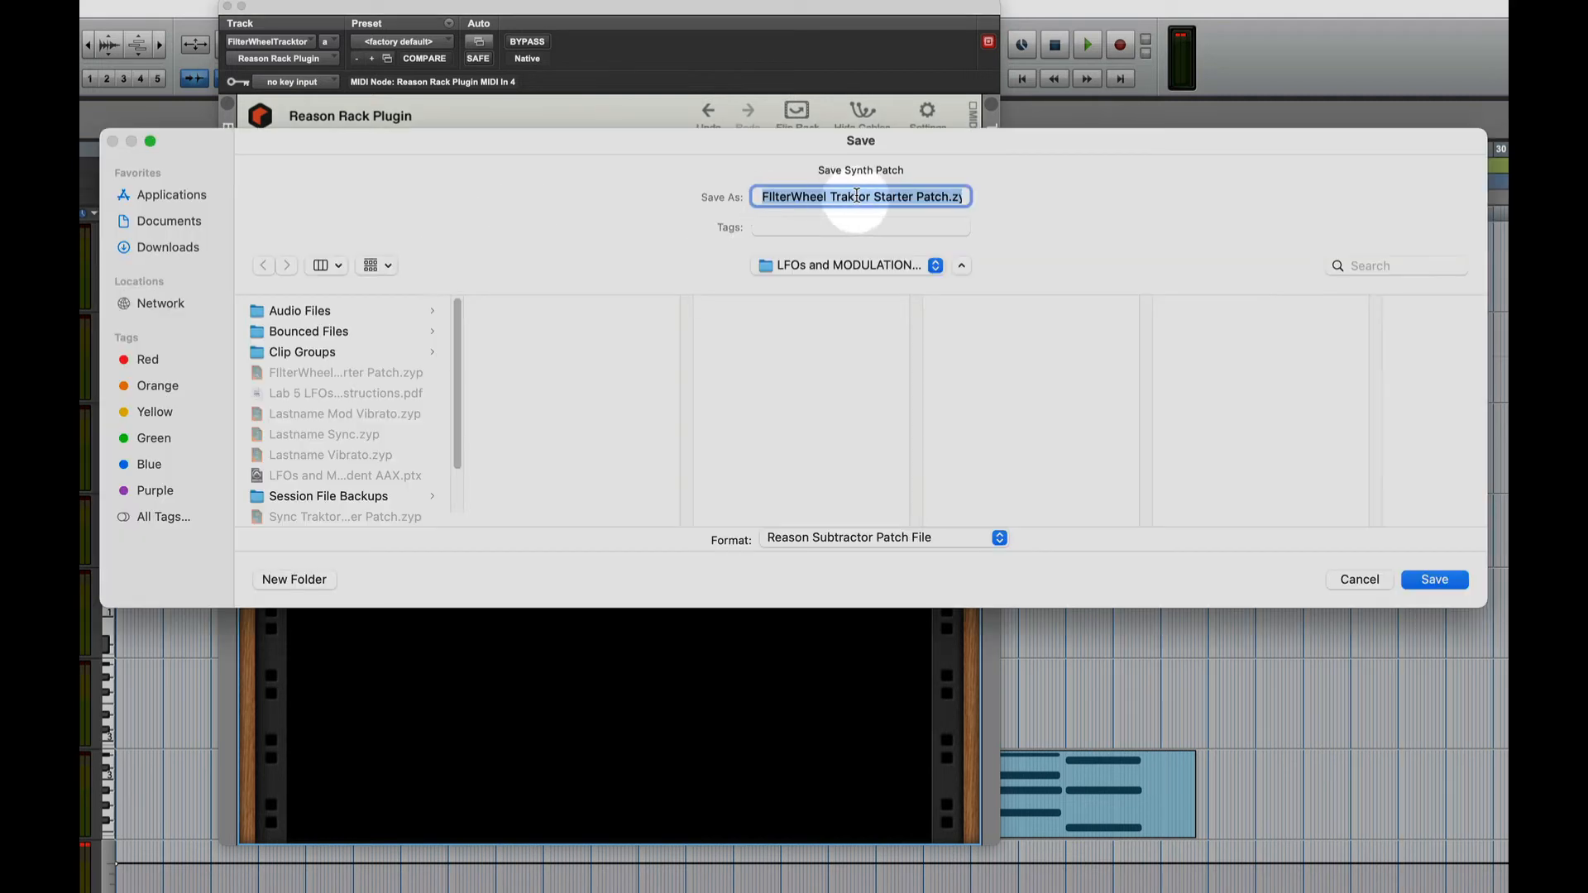
type("Las")
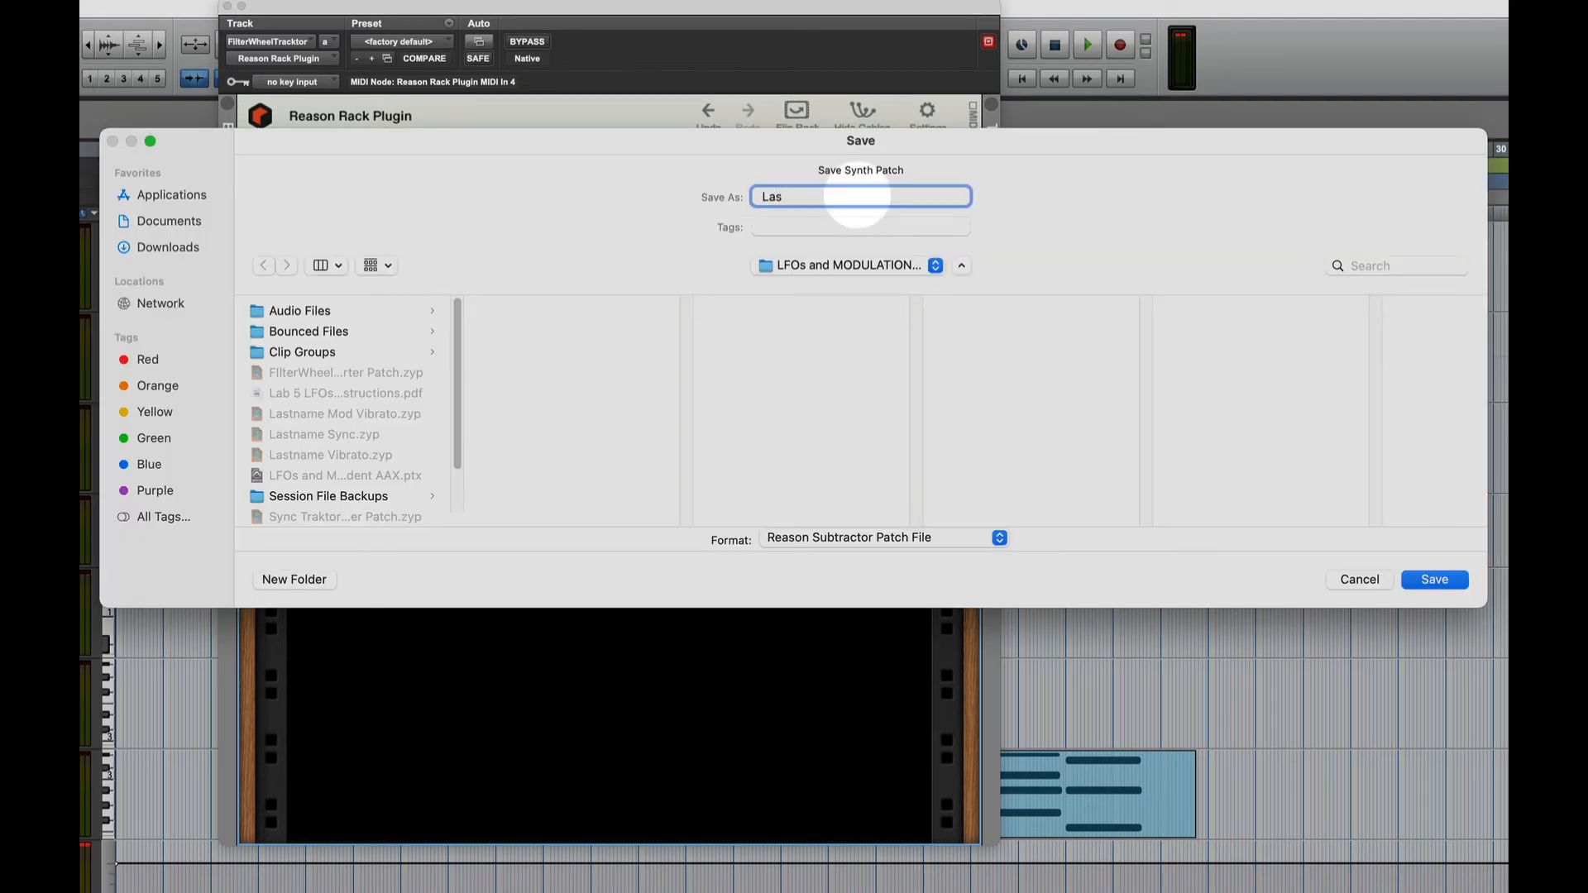
key("super+z")
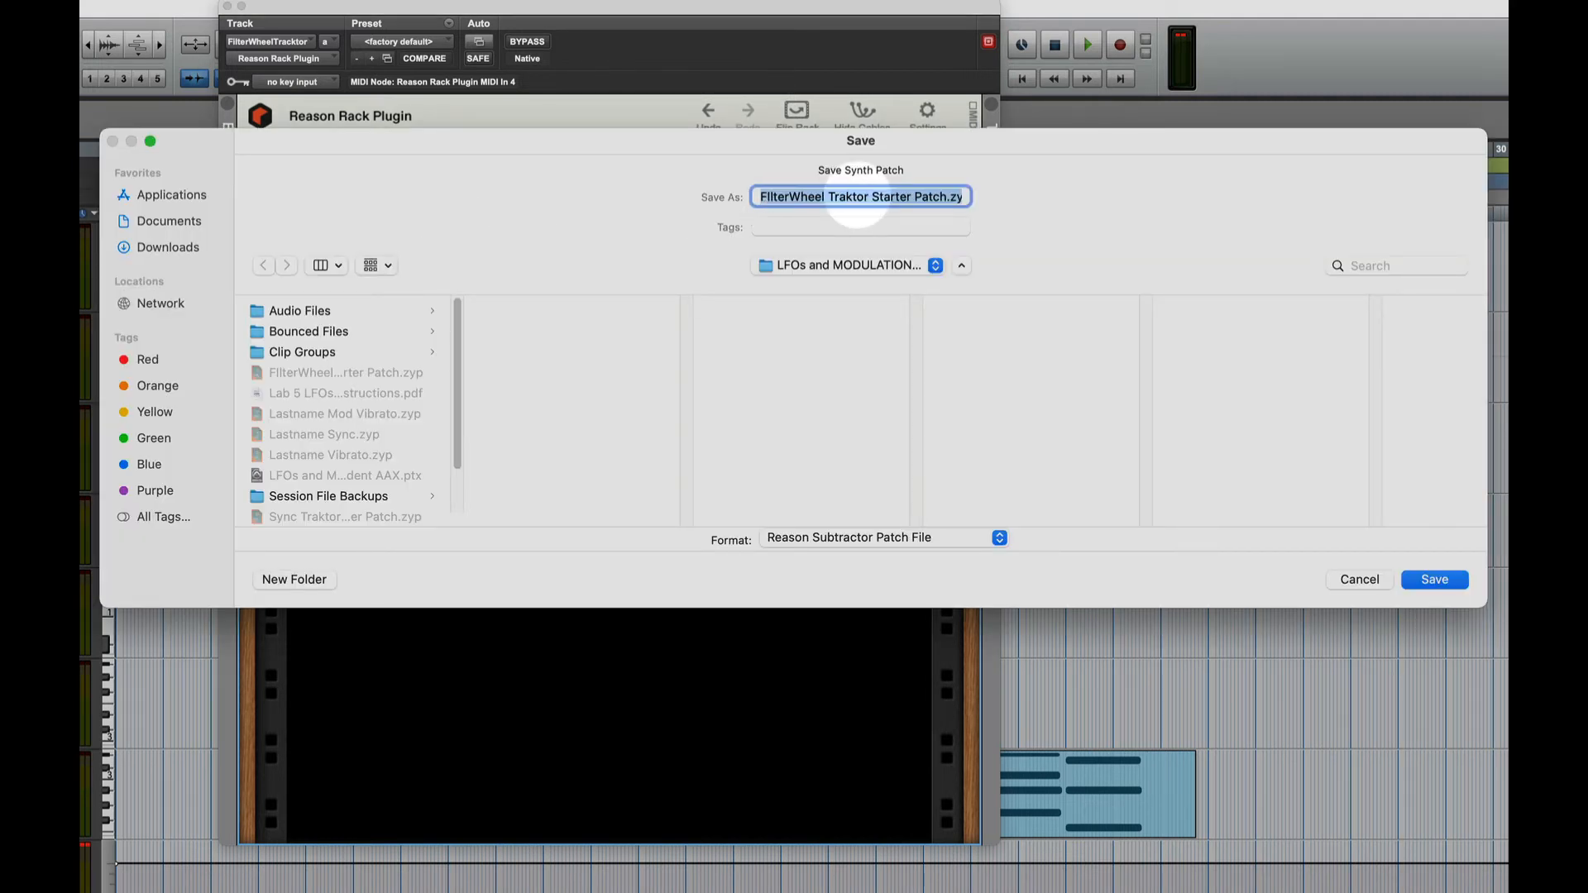
left_click(948, 196)
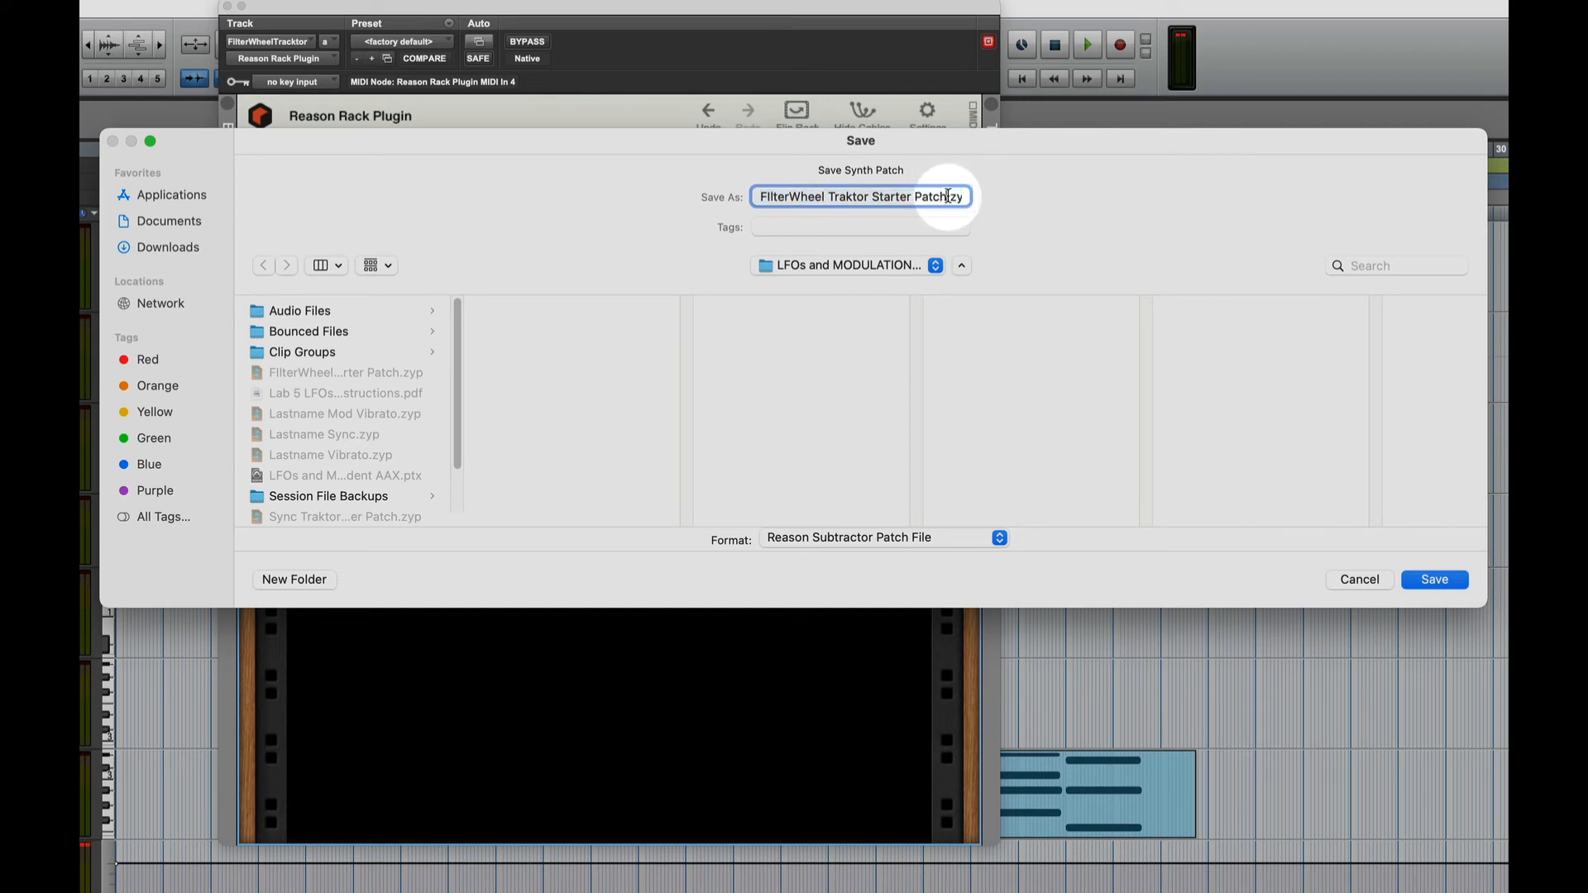
left_click_drag(948, 196, 683, 196)
type("Lastname F")
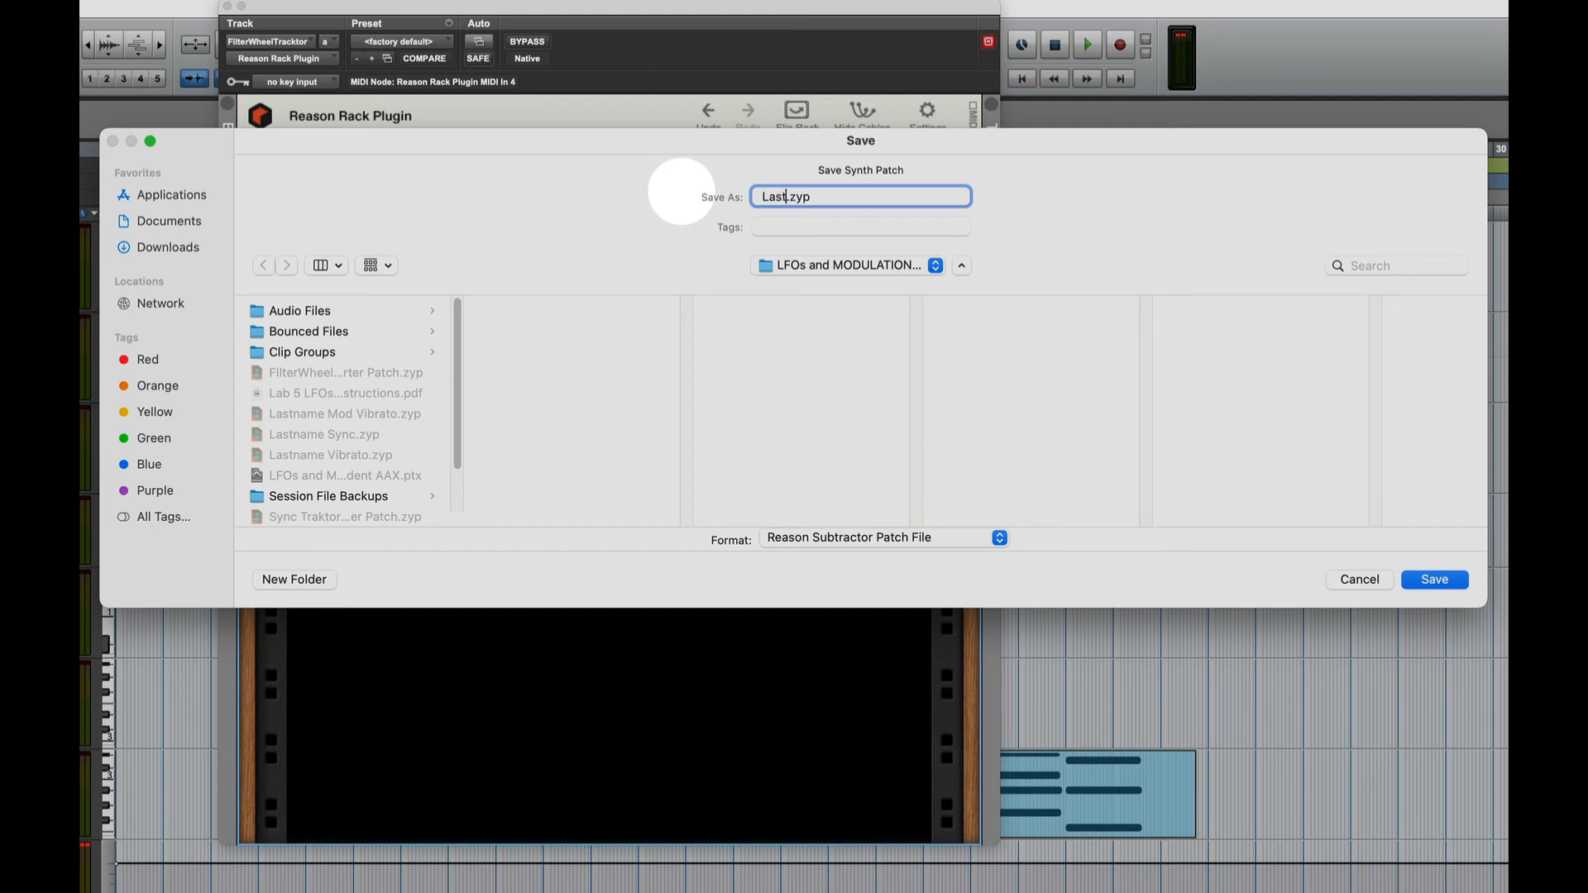
type("ilter Wheel")
left_click(1420, 580)
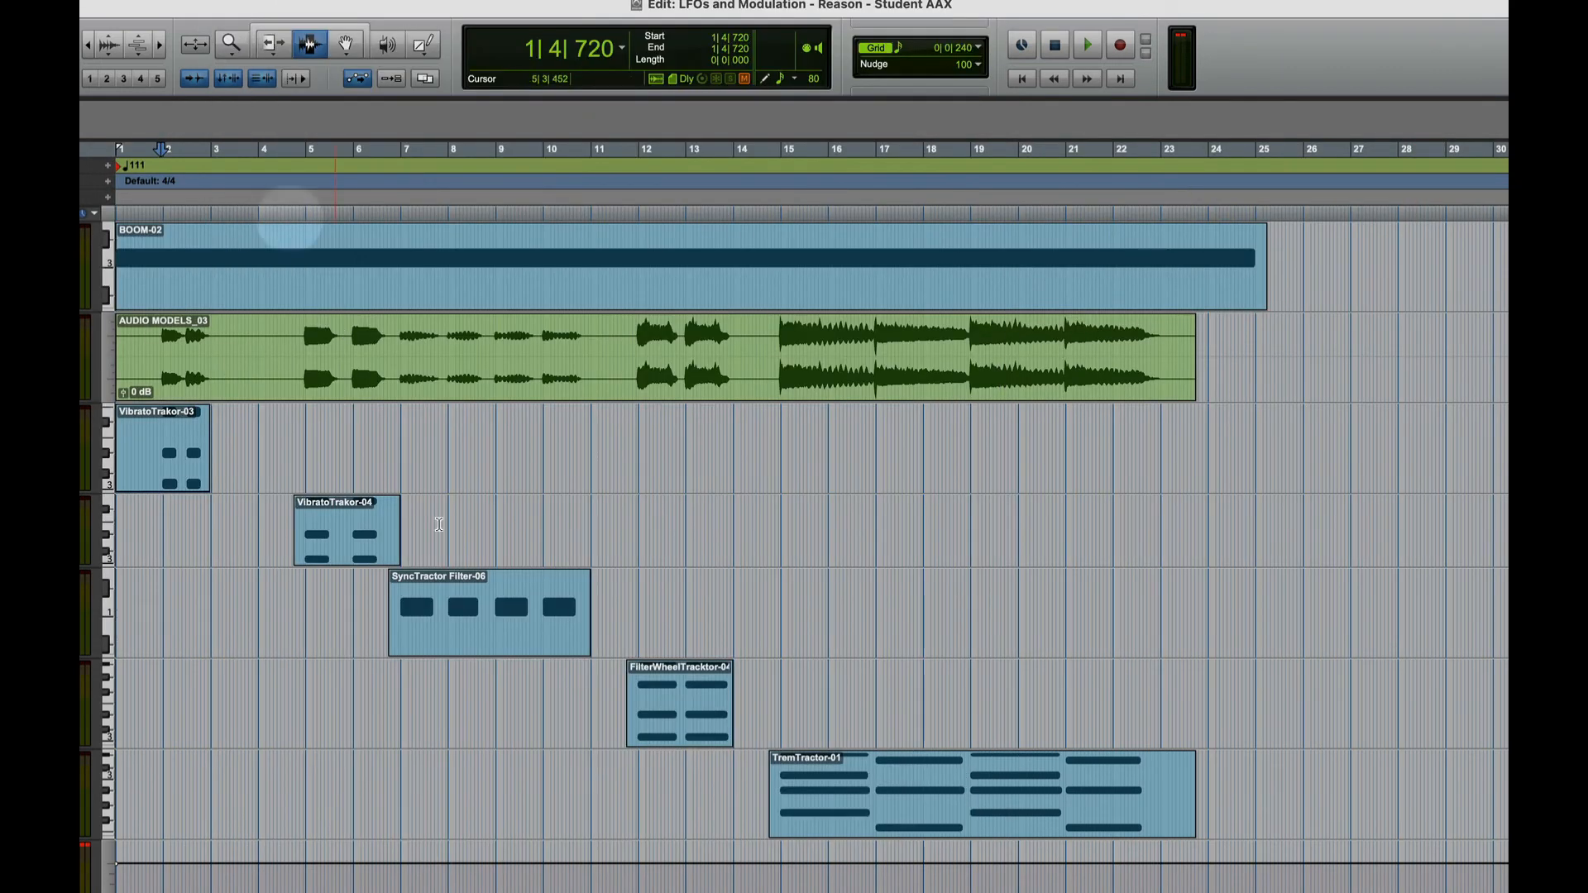
Step: Close FilterWheelTracktor's plug-in window and check the tremolo patch's required name in the Lab 5 instructions
left_click(227, 6)
key("super+Tab")
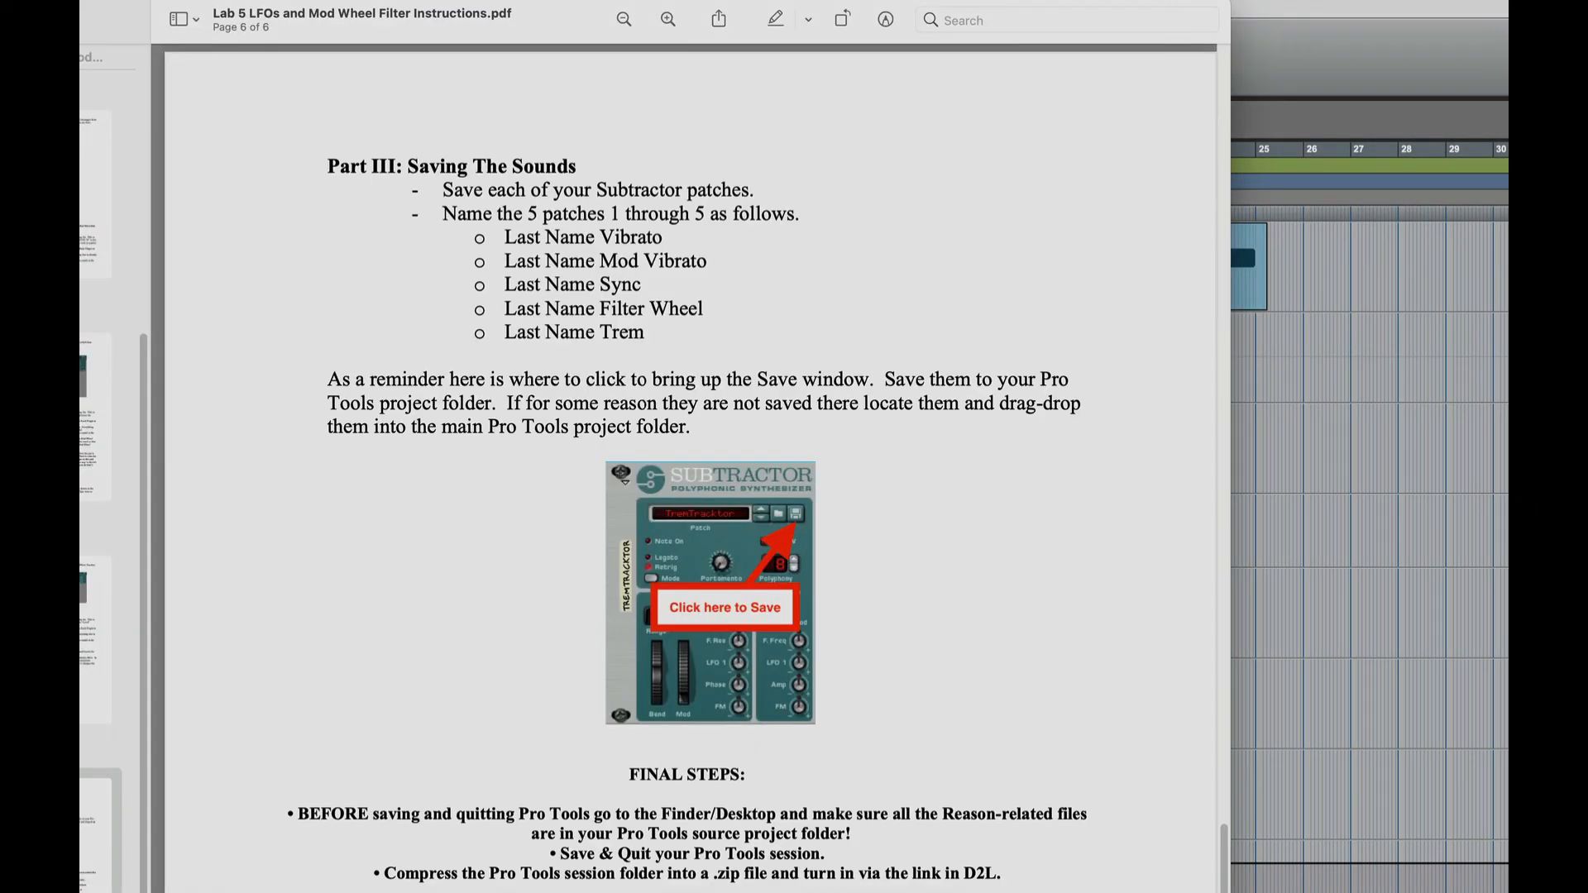
left_click(1299, 6)
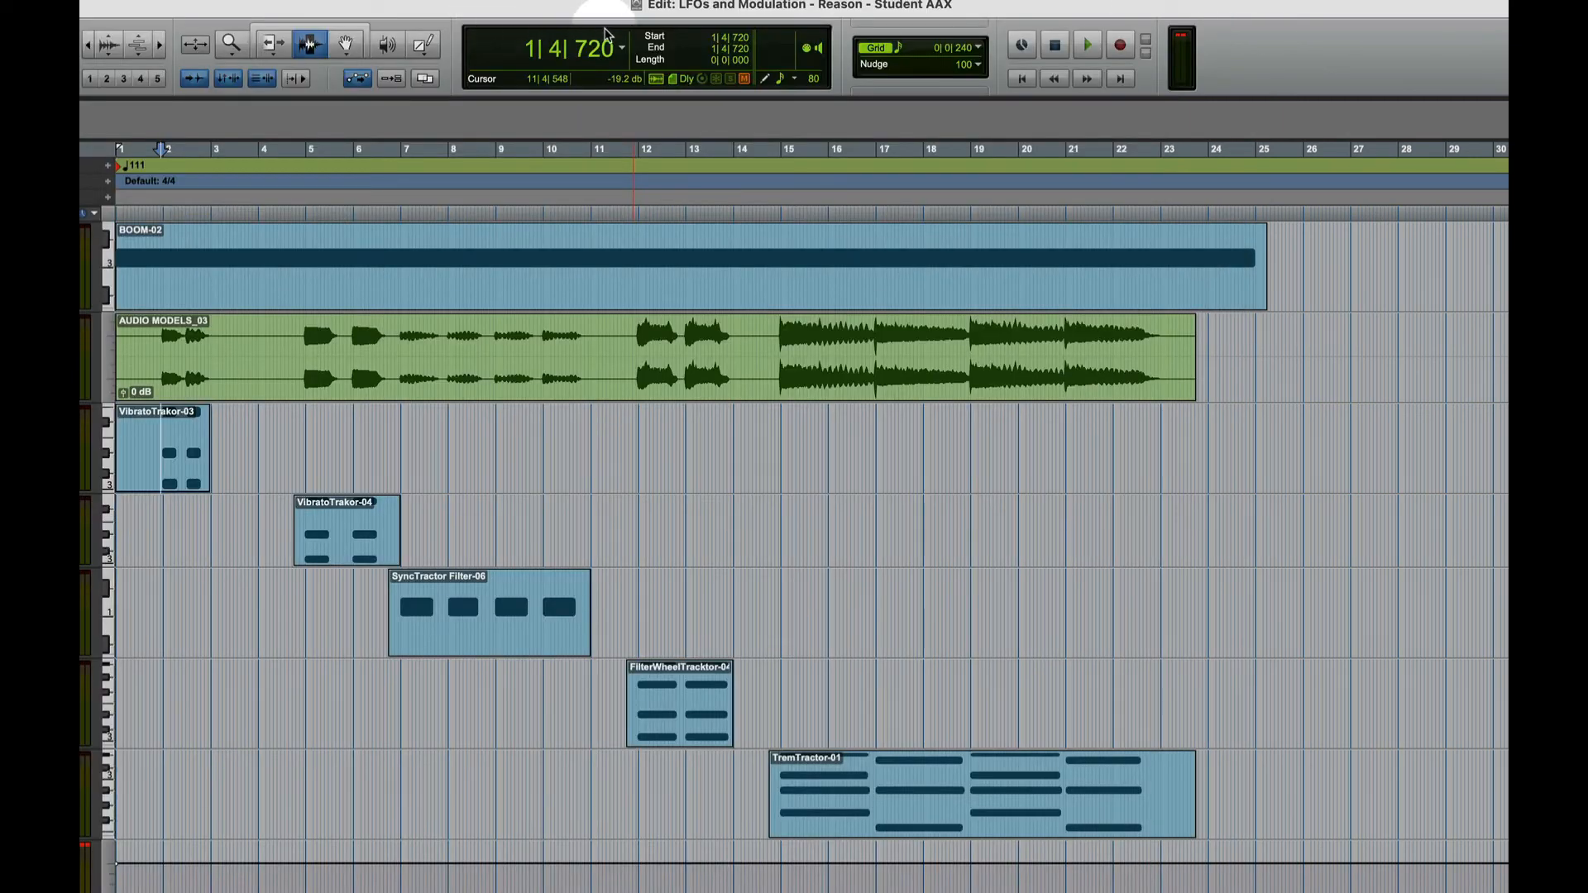
Step: Open the Reason Rack Plugin on the TremTractor track from the Mix window and begin saving its Subtractor patch
key("super+equal")
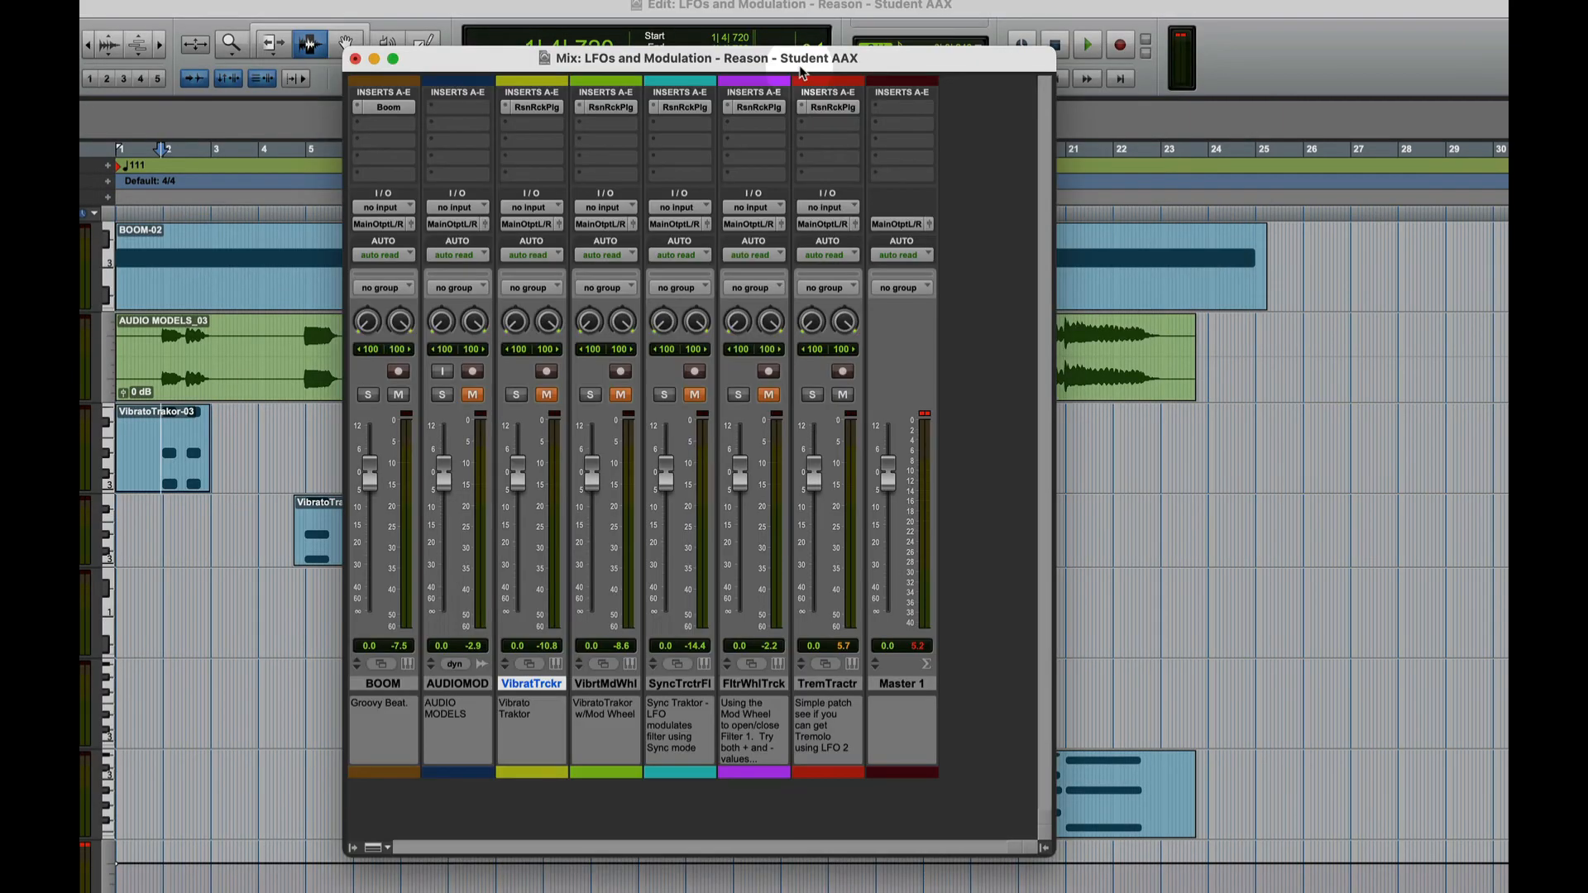
left_click(830, 107)
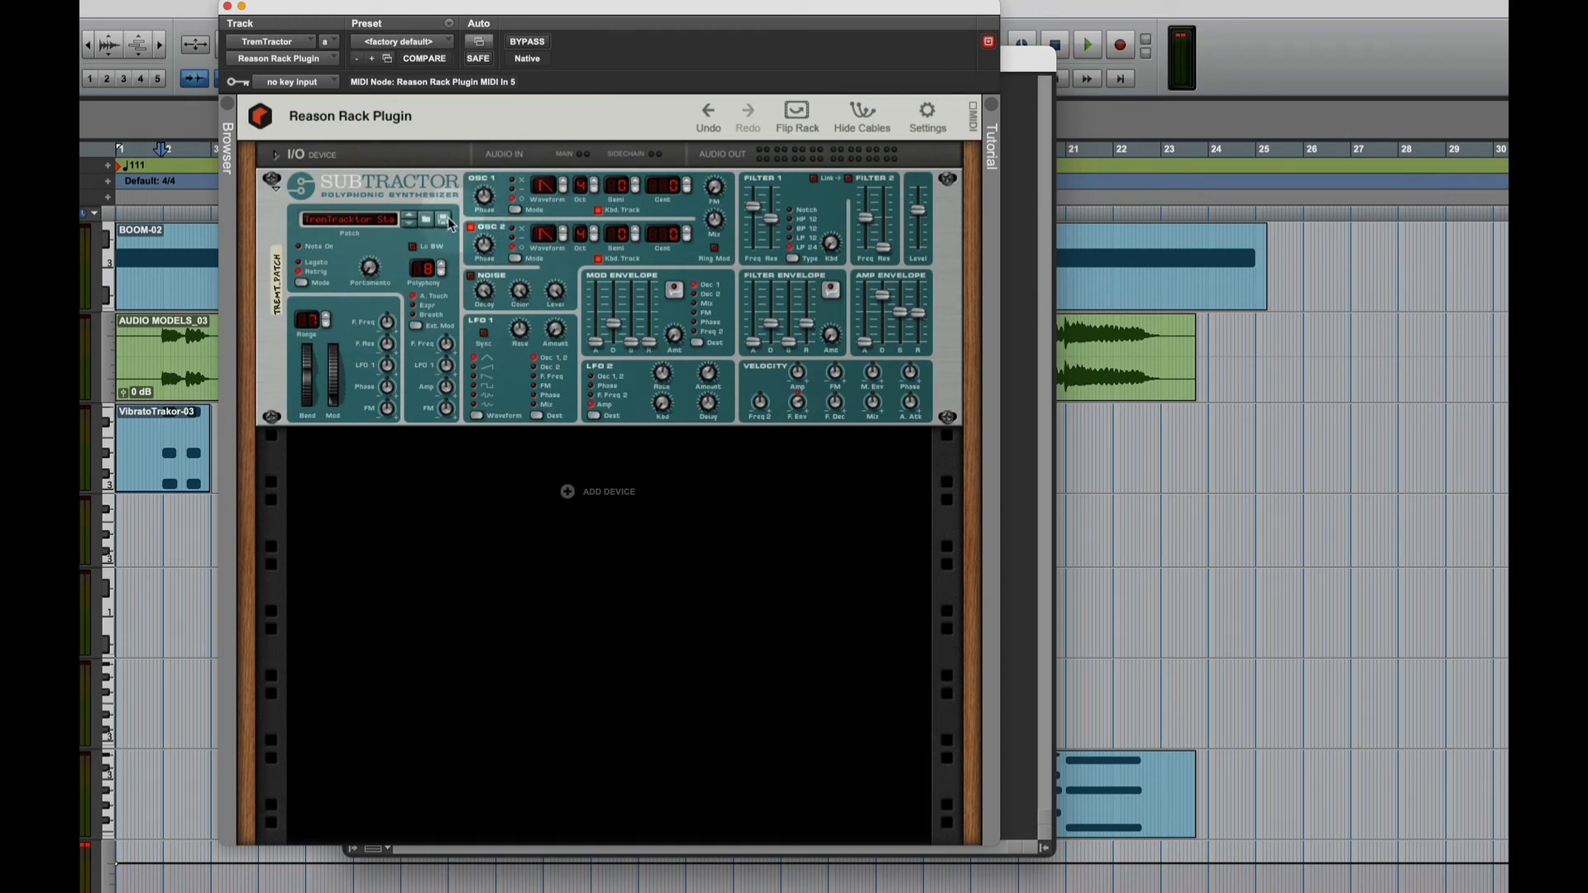
left_click(444, 221)
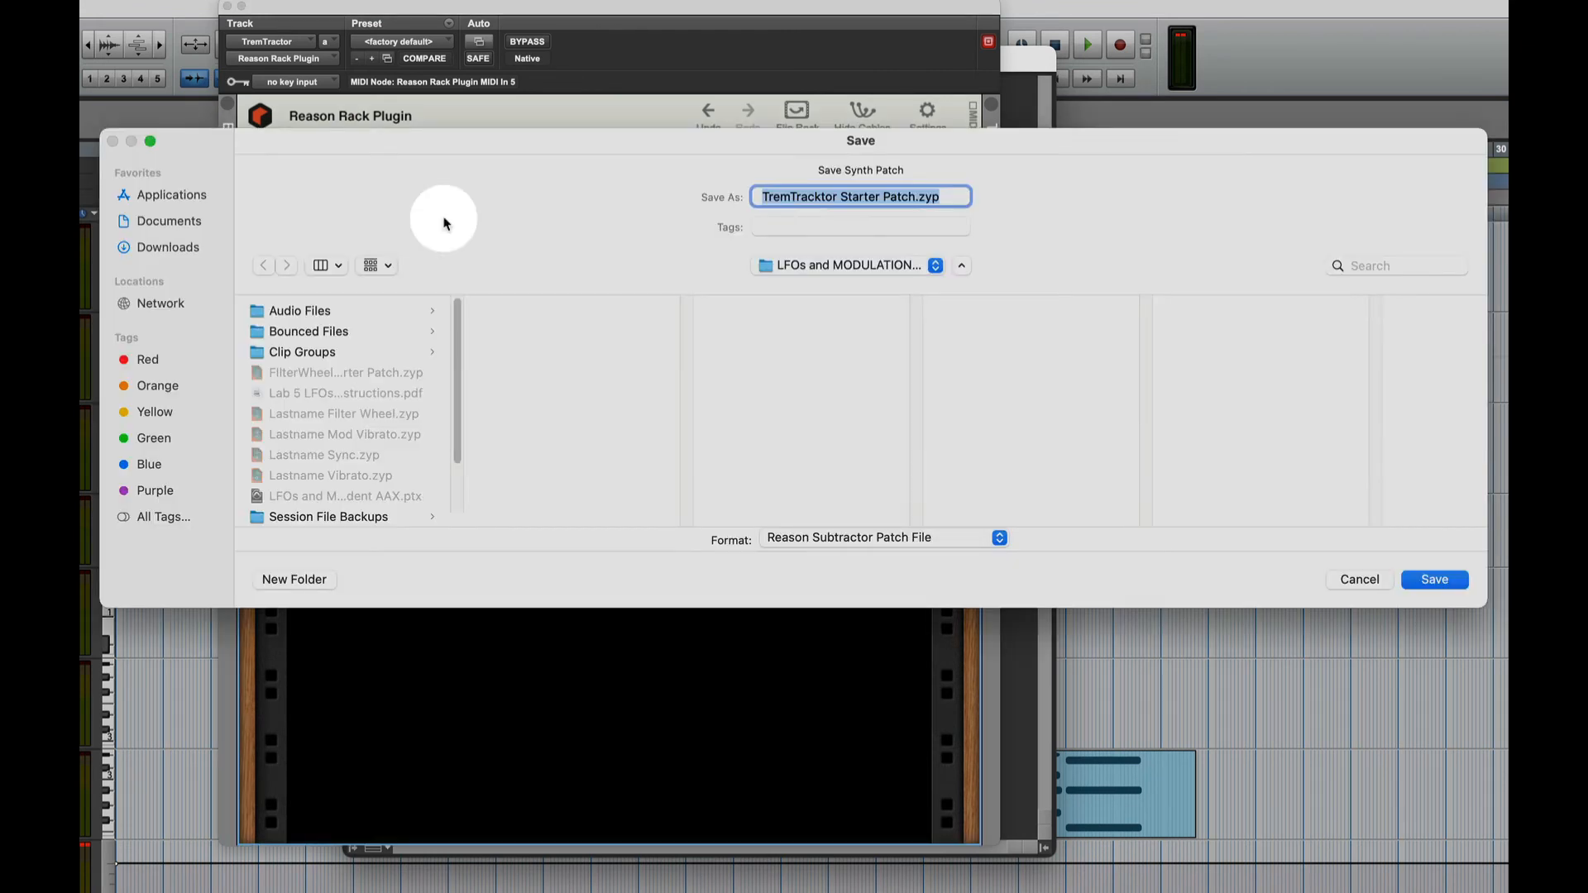
Step: Name the patch Lastname Trem.zyp, keeping the .zyp extension, and save it in the project folder
left_click(914, 196)
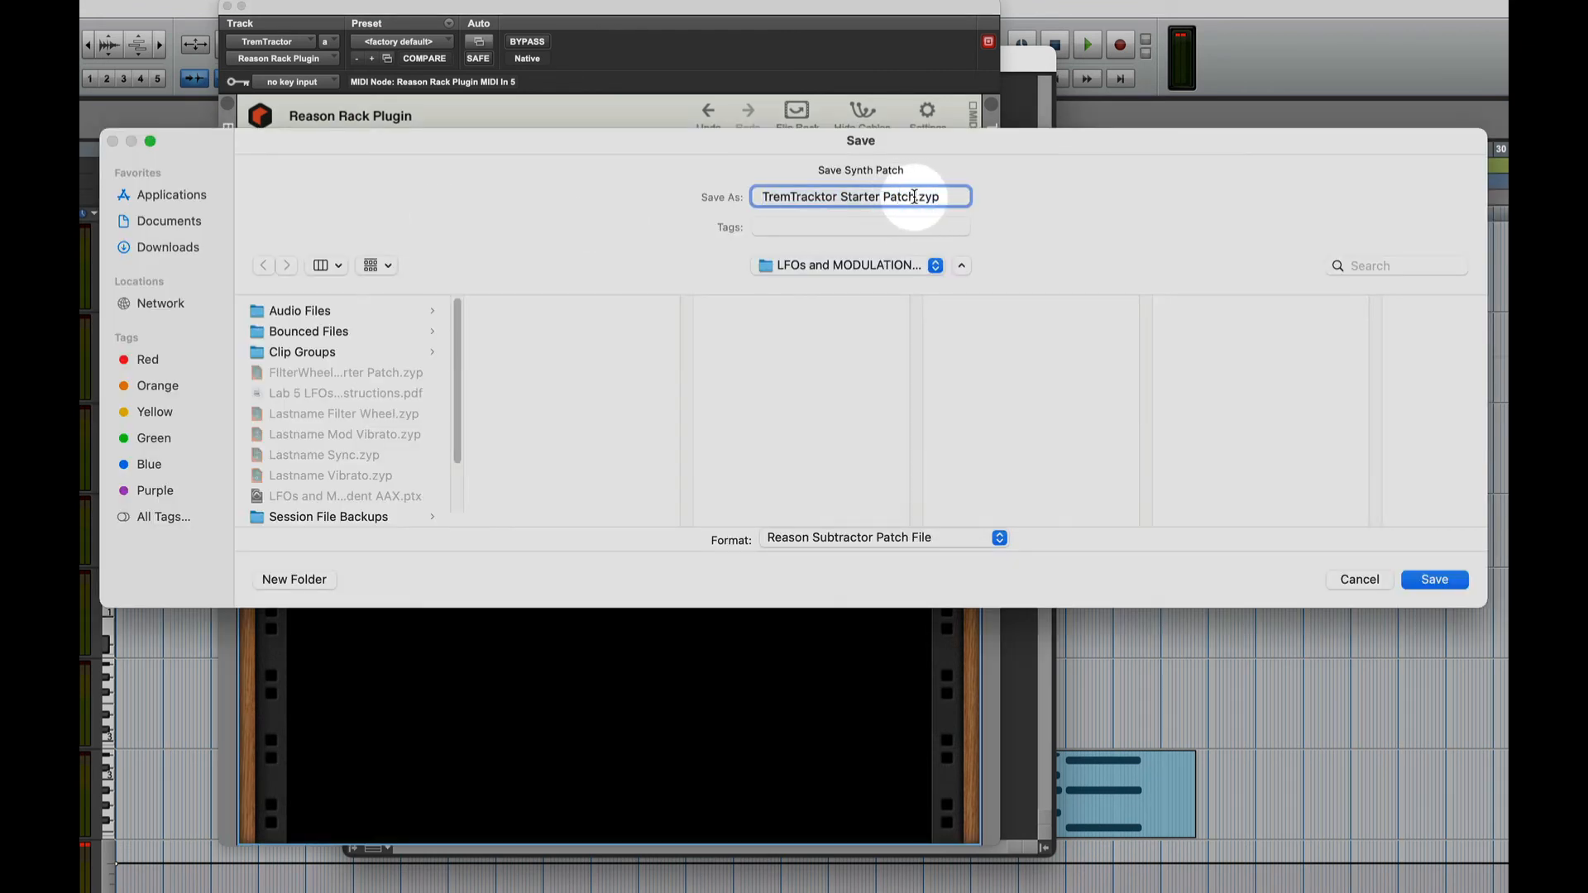
left_click_drag(914, 196, 748, 195)
type("La")
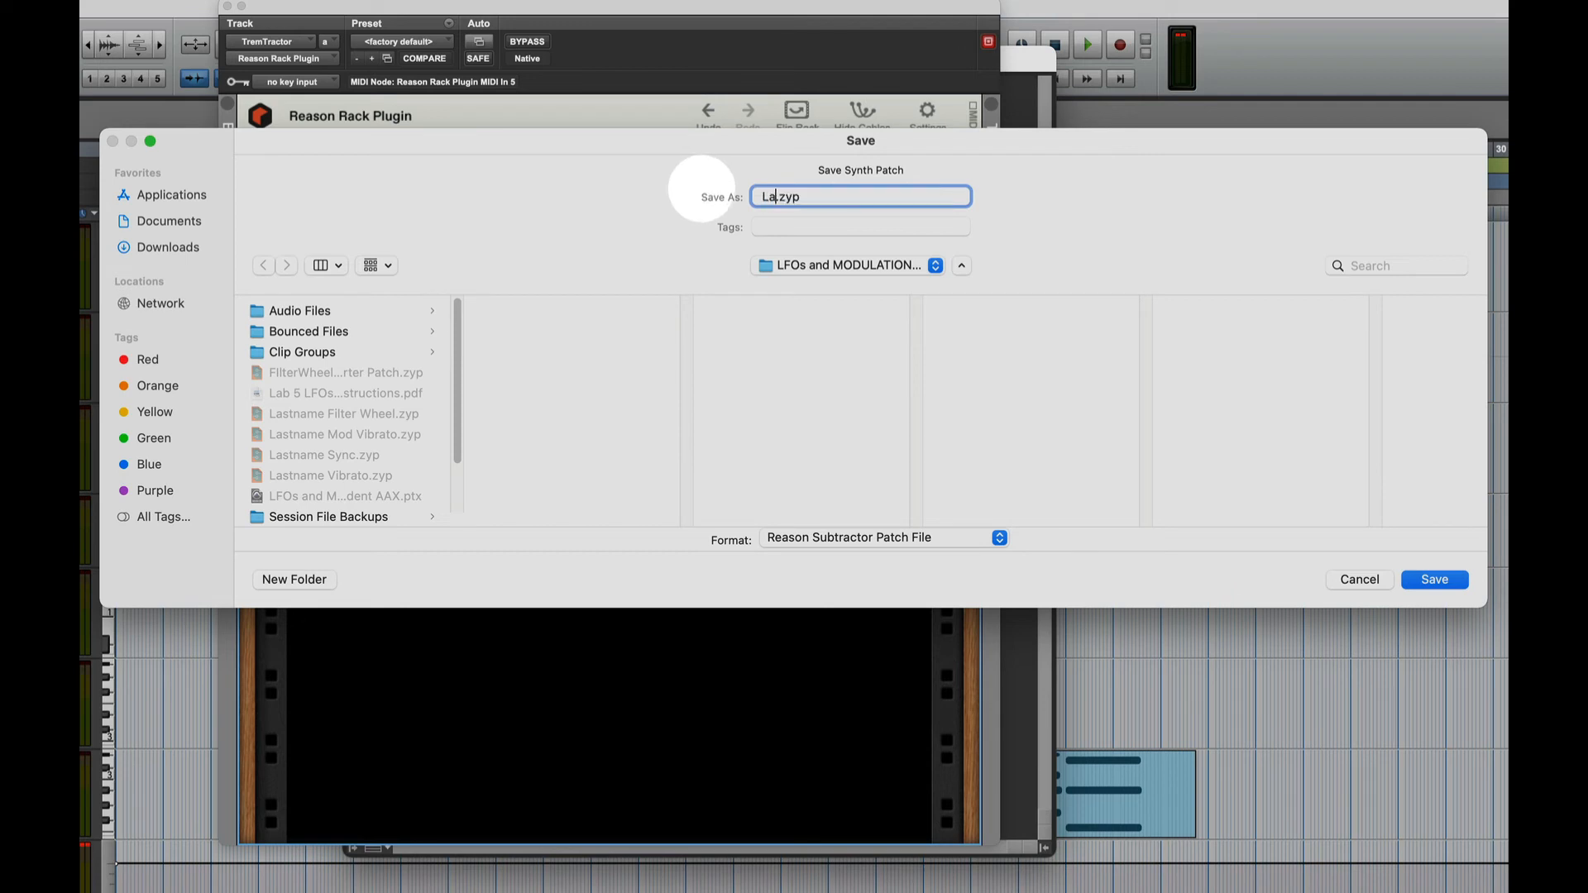
type("stname Trem")
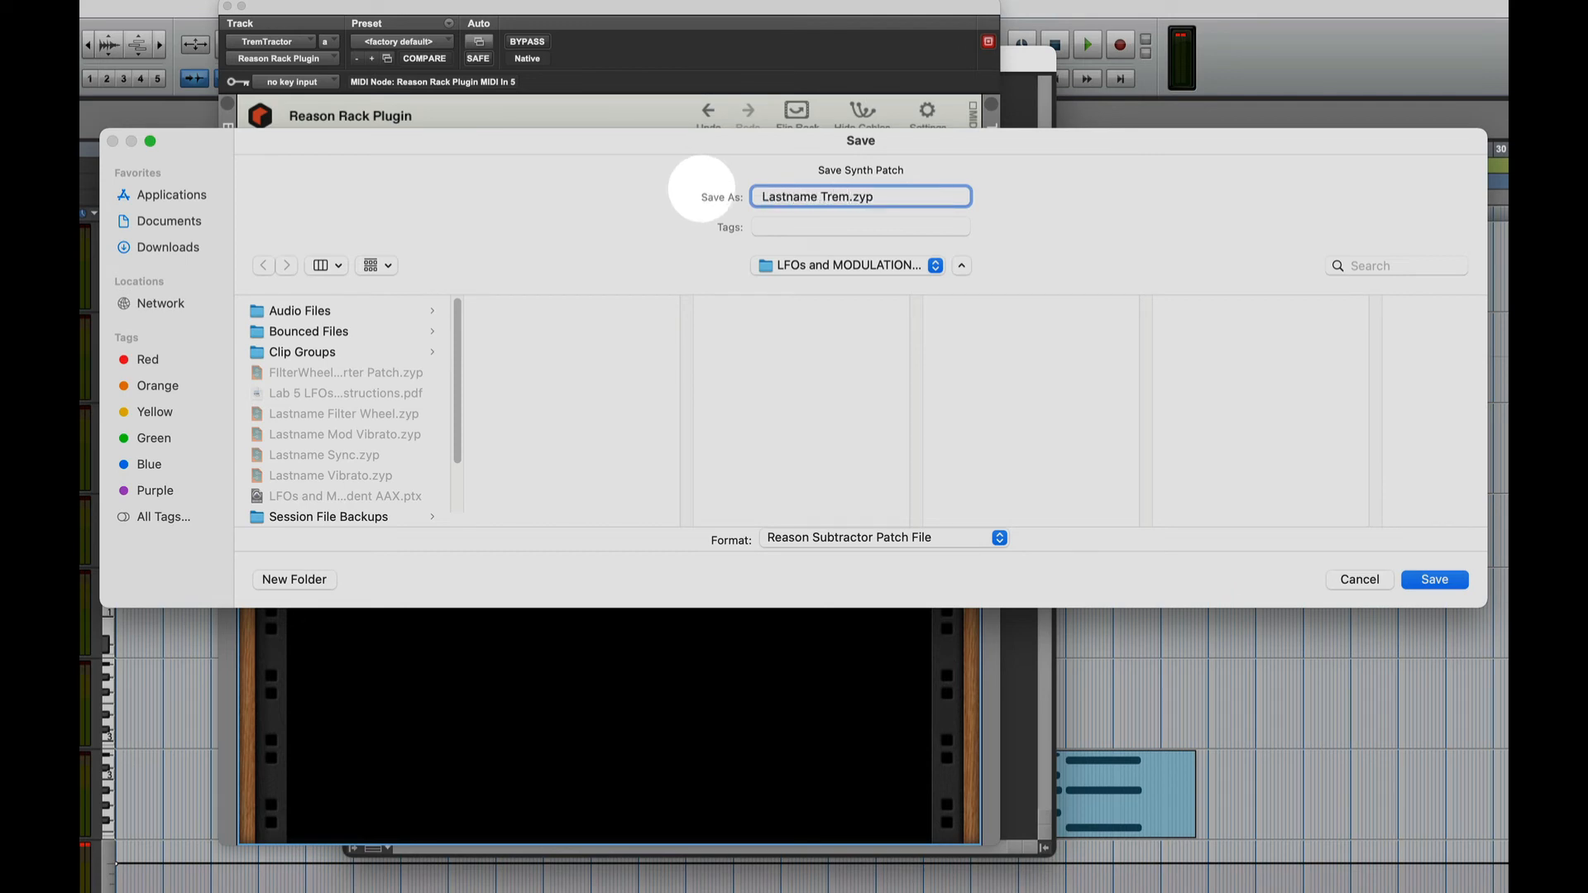
left_click(1436, 579)
Step: Close TremTractor's plug-in window and the Mix window, and toggle the mute on the AUDIO MODELS track
left_click_drag(539, 15, 764, 51)
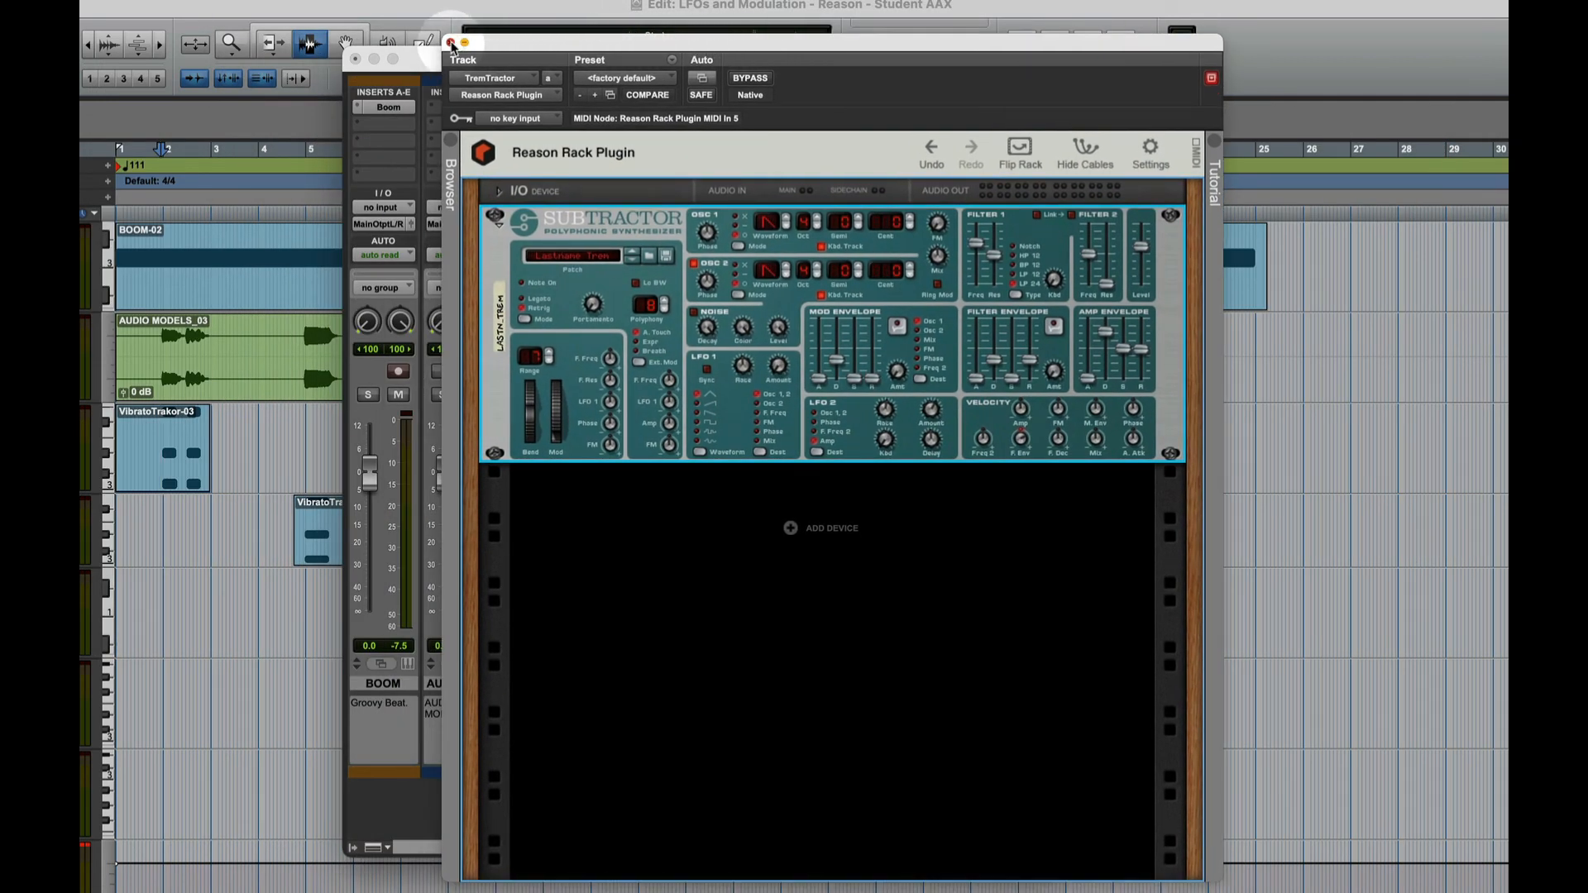
left_click(450, 43)
left_click(354, 59)
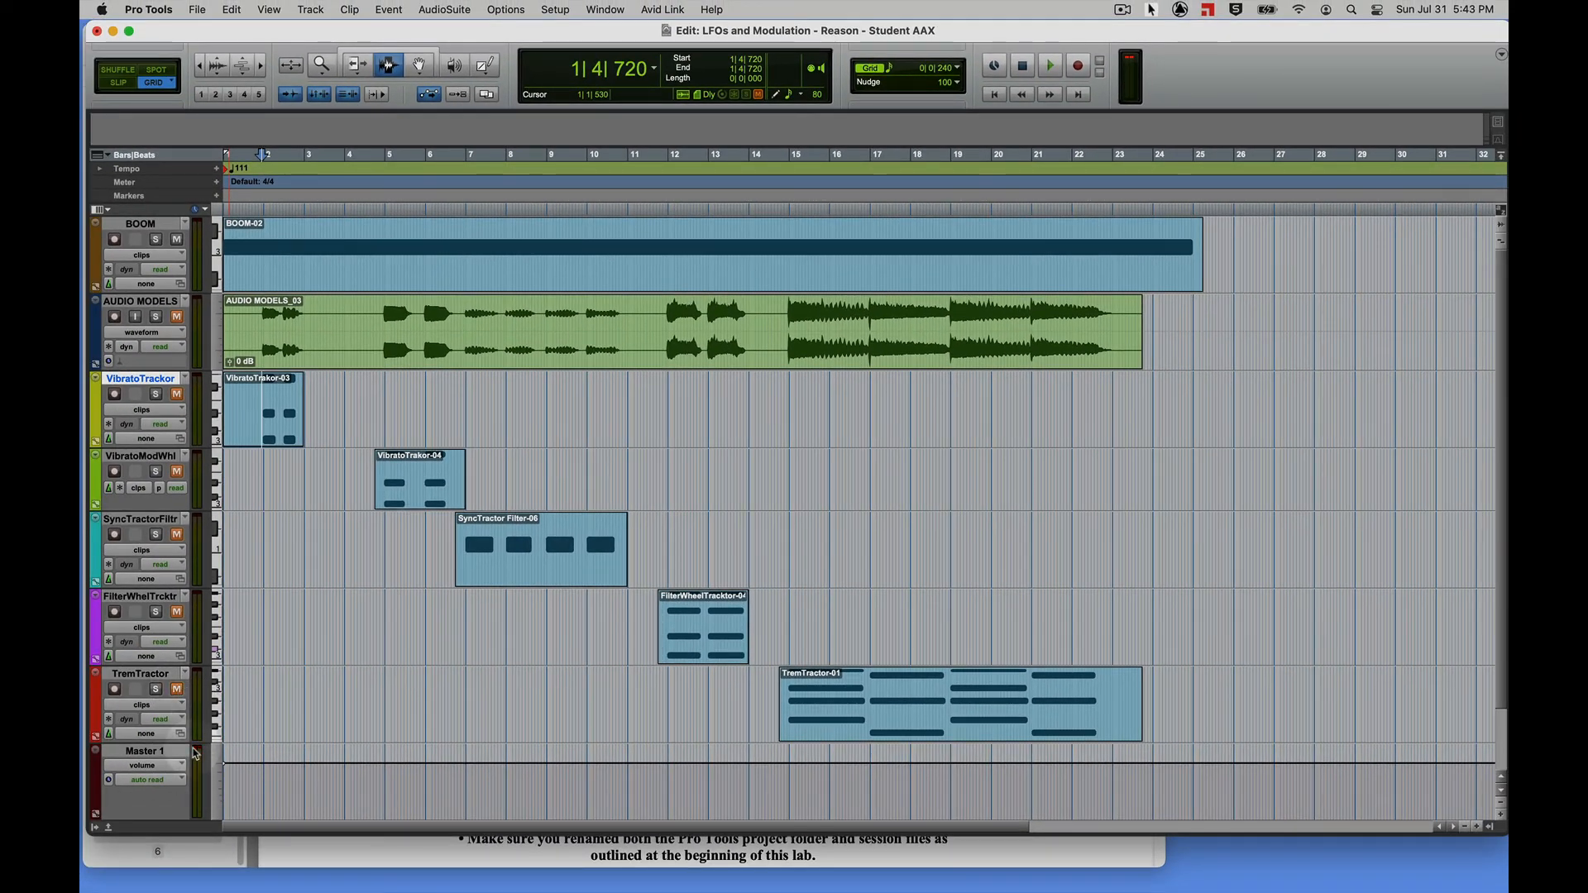
left_click(176, 317)
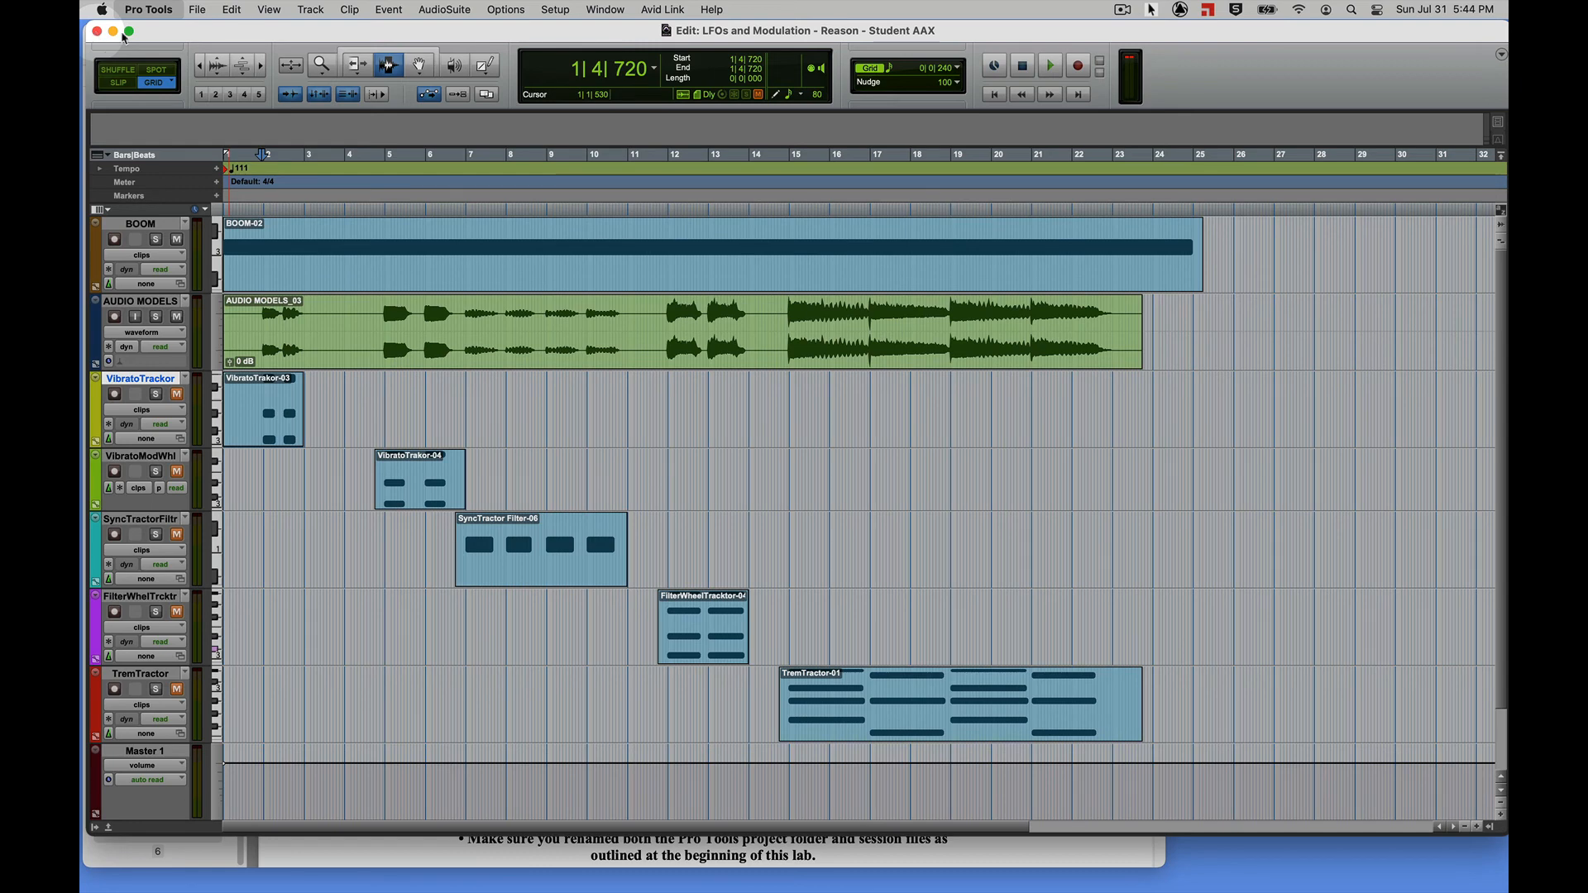
Step: Quit Pro Tools and hide Preview with the Lab 5 instructions
key("super+q")
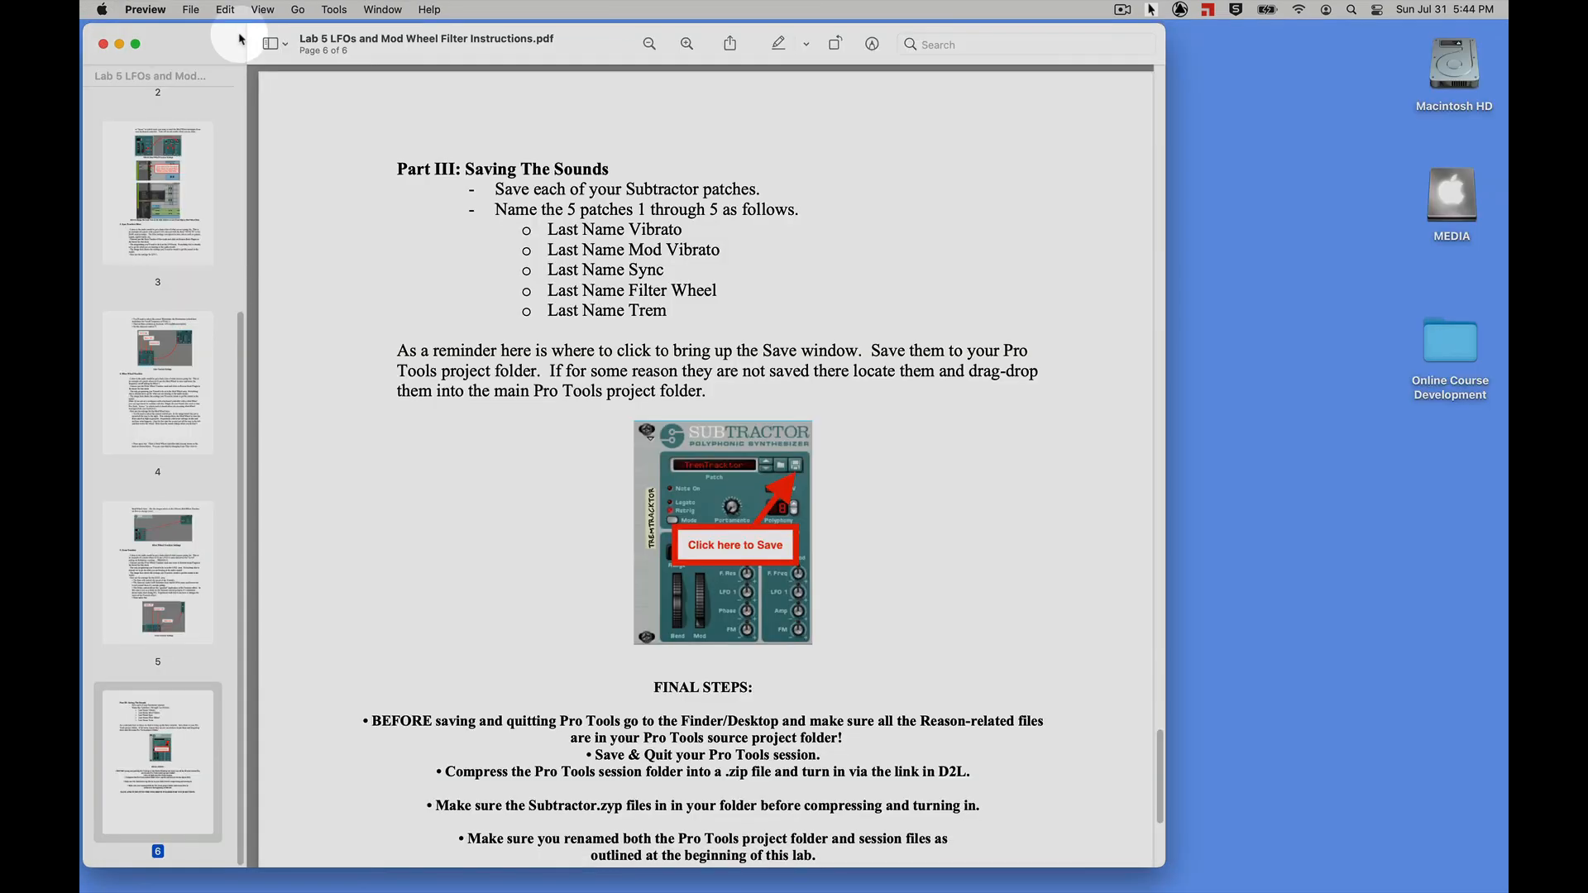
left_click(153, 9)
left_click(157, 166)
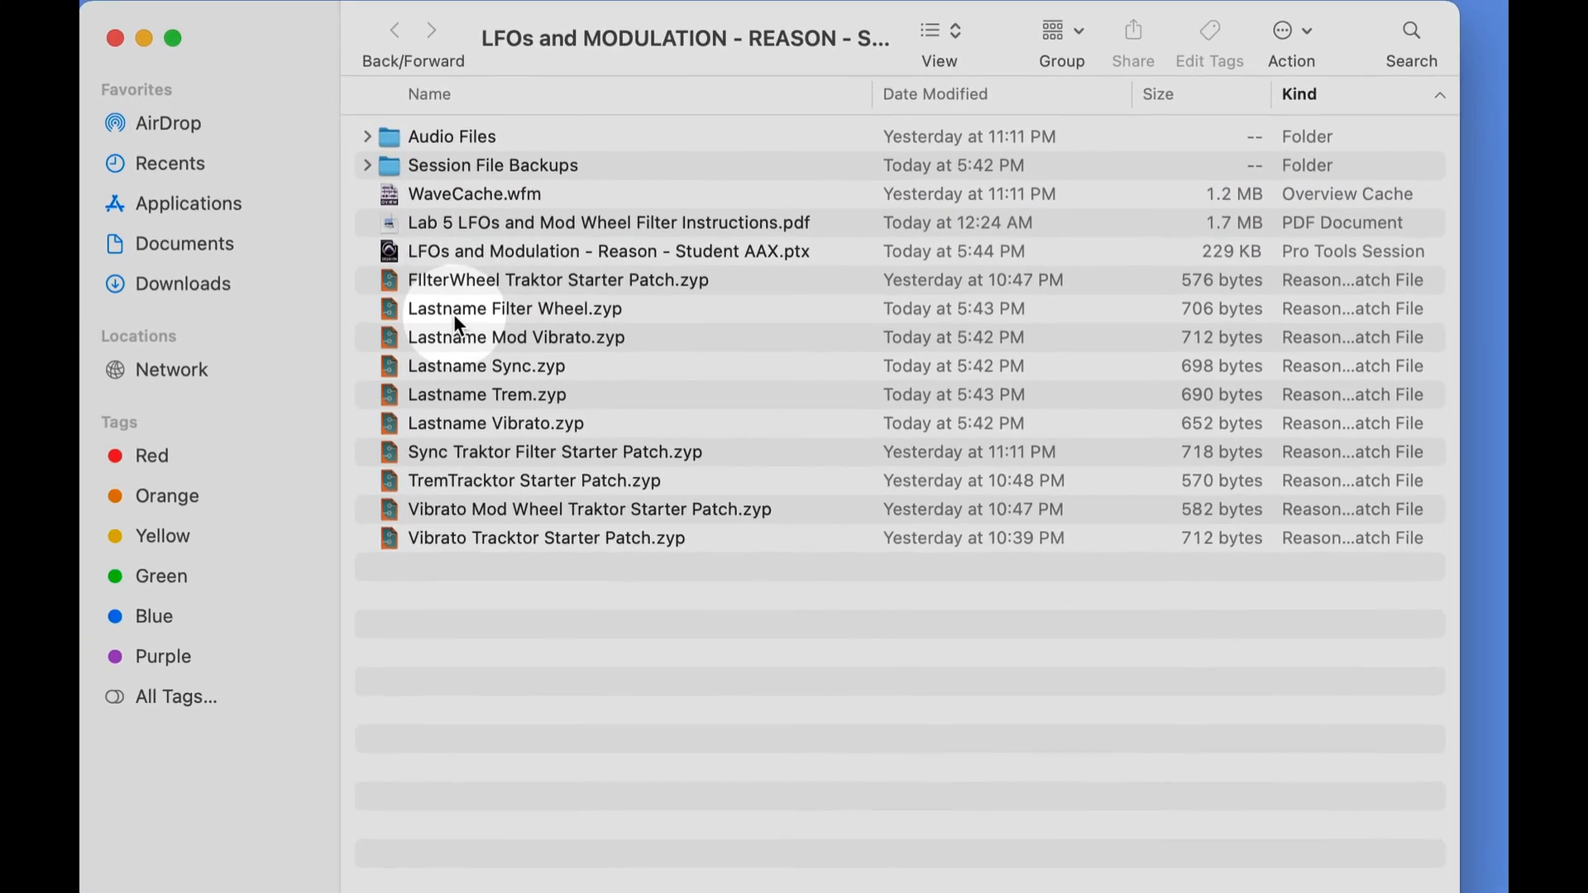
Step: Select the five Lastname .zyp patches in the LFOs and MODULATION project folder to check that all are there
left_click(354, 248)
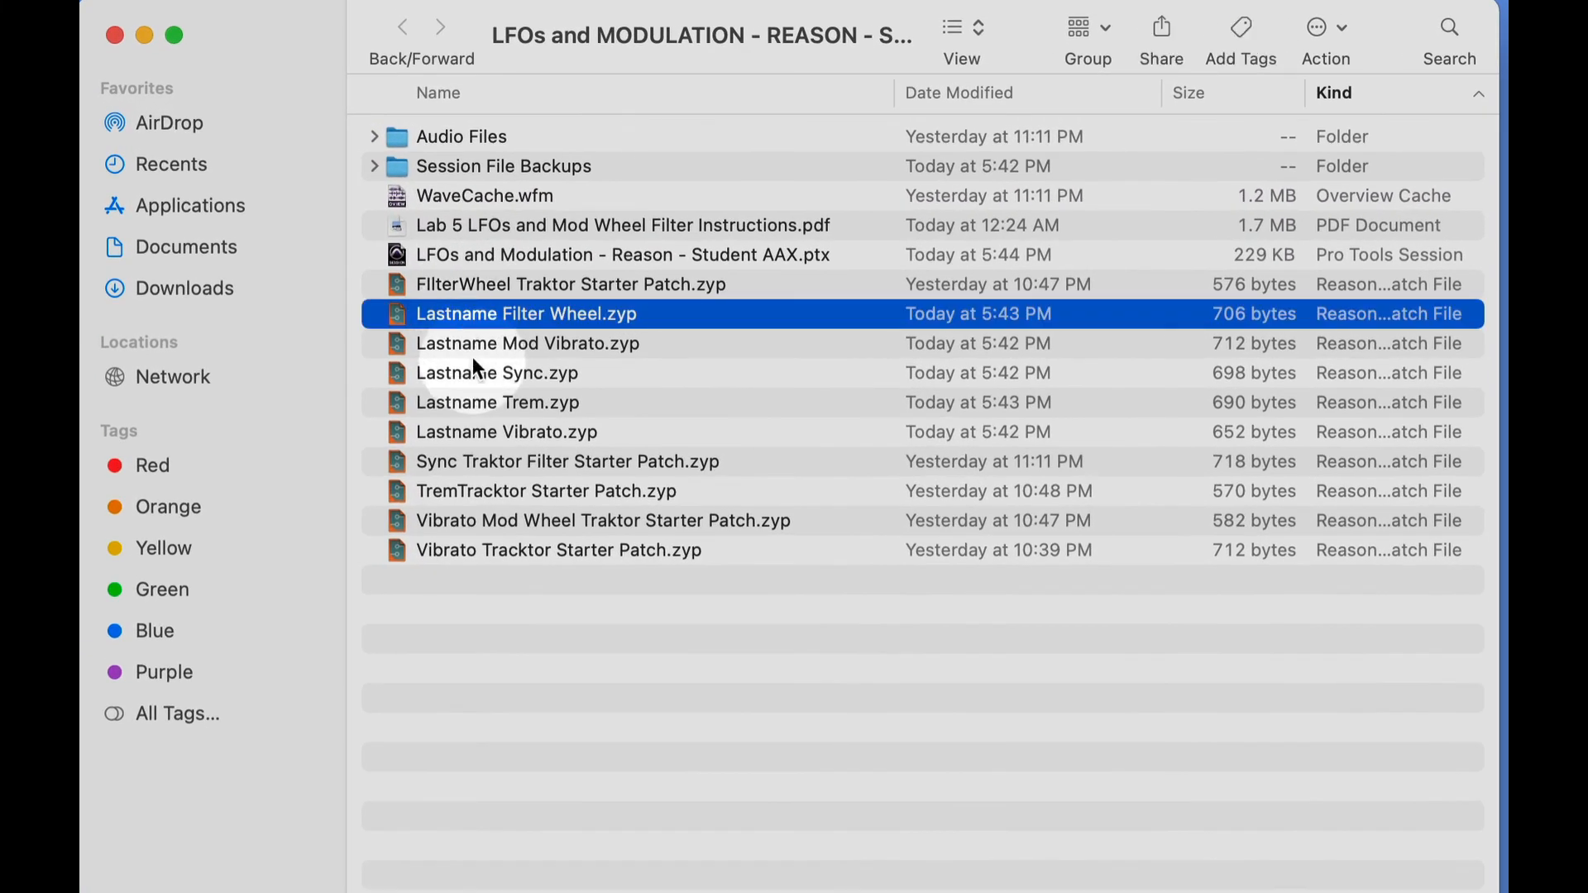
left_click_drag(473, 358, 465, 420)
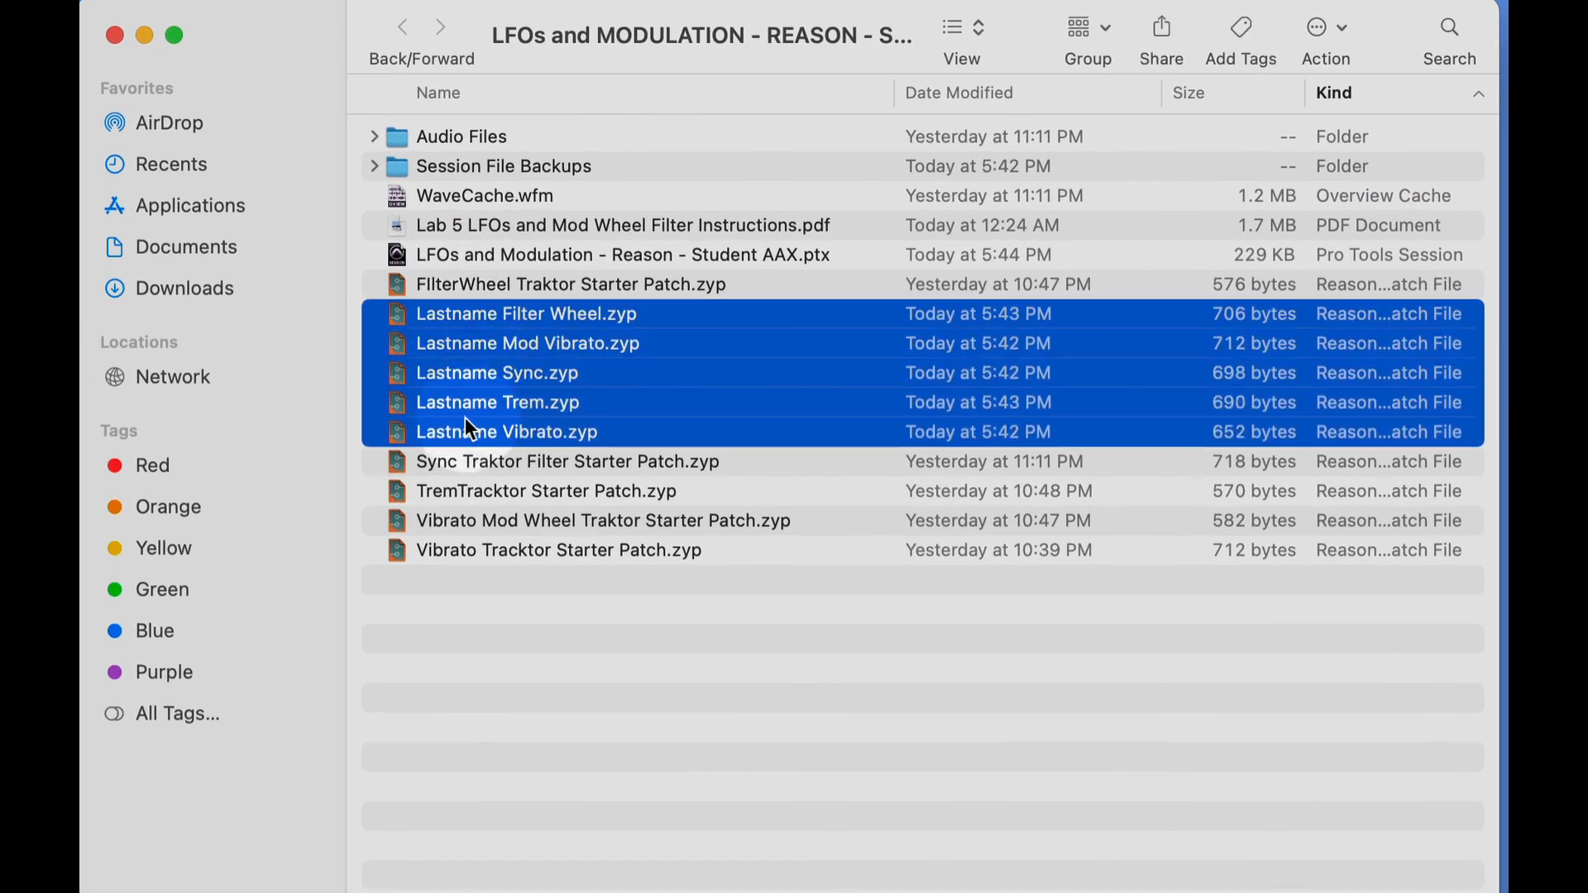
Step: Open the name of the LFOs and Modulation .ptx session file for editing, and close the project folder's window
left_click(506, 255)
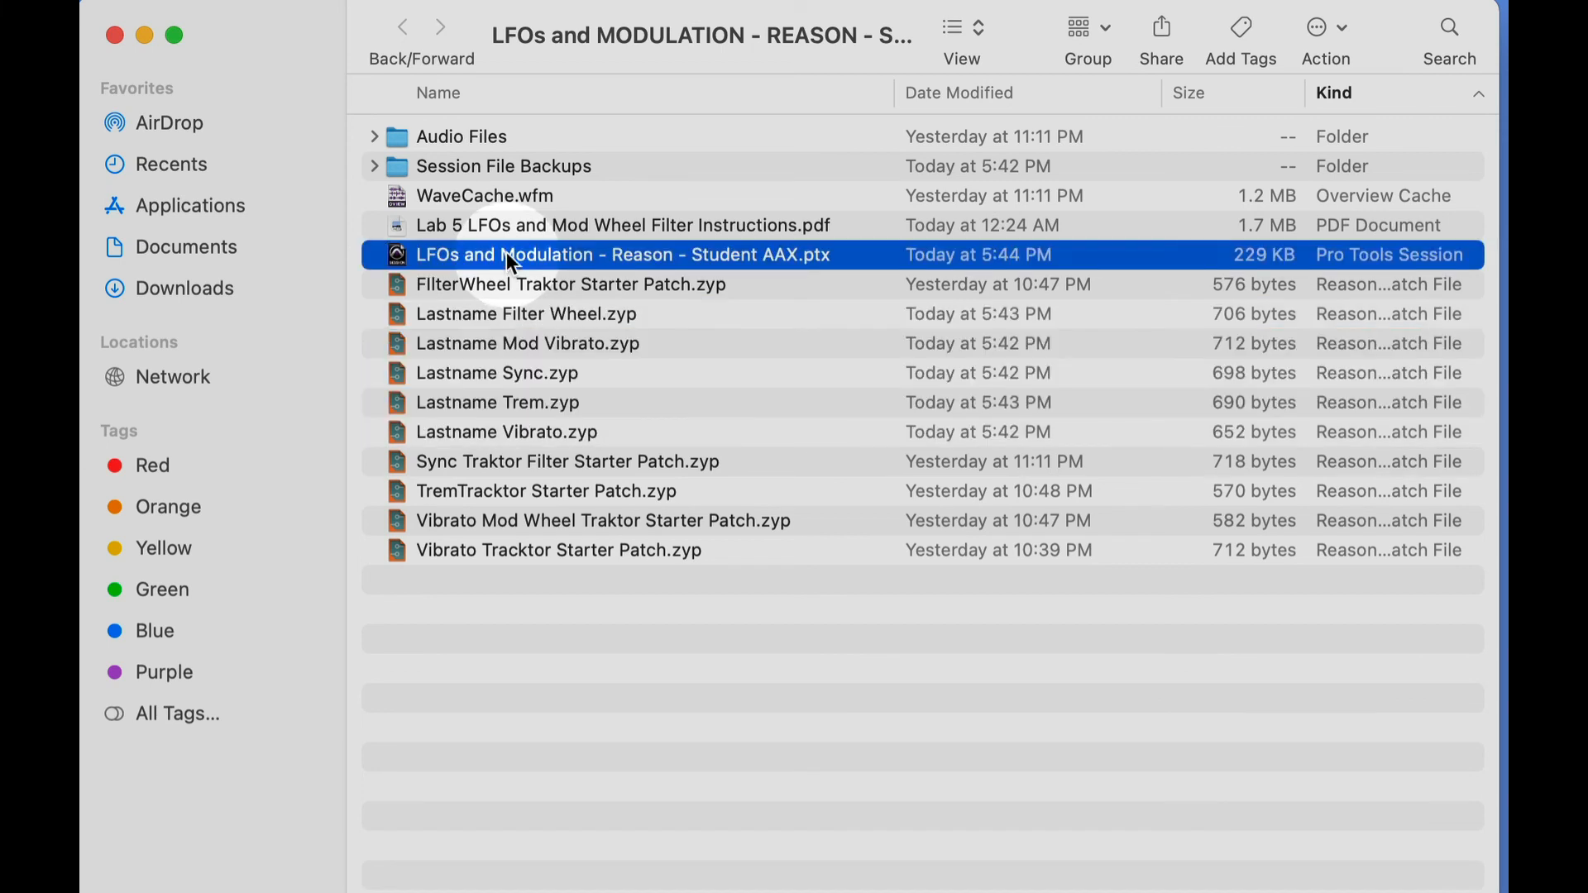
left_click(506, 255)
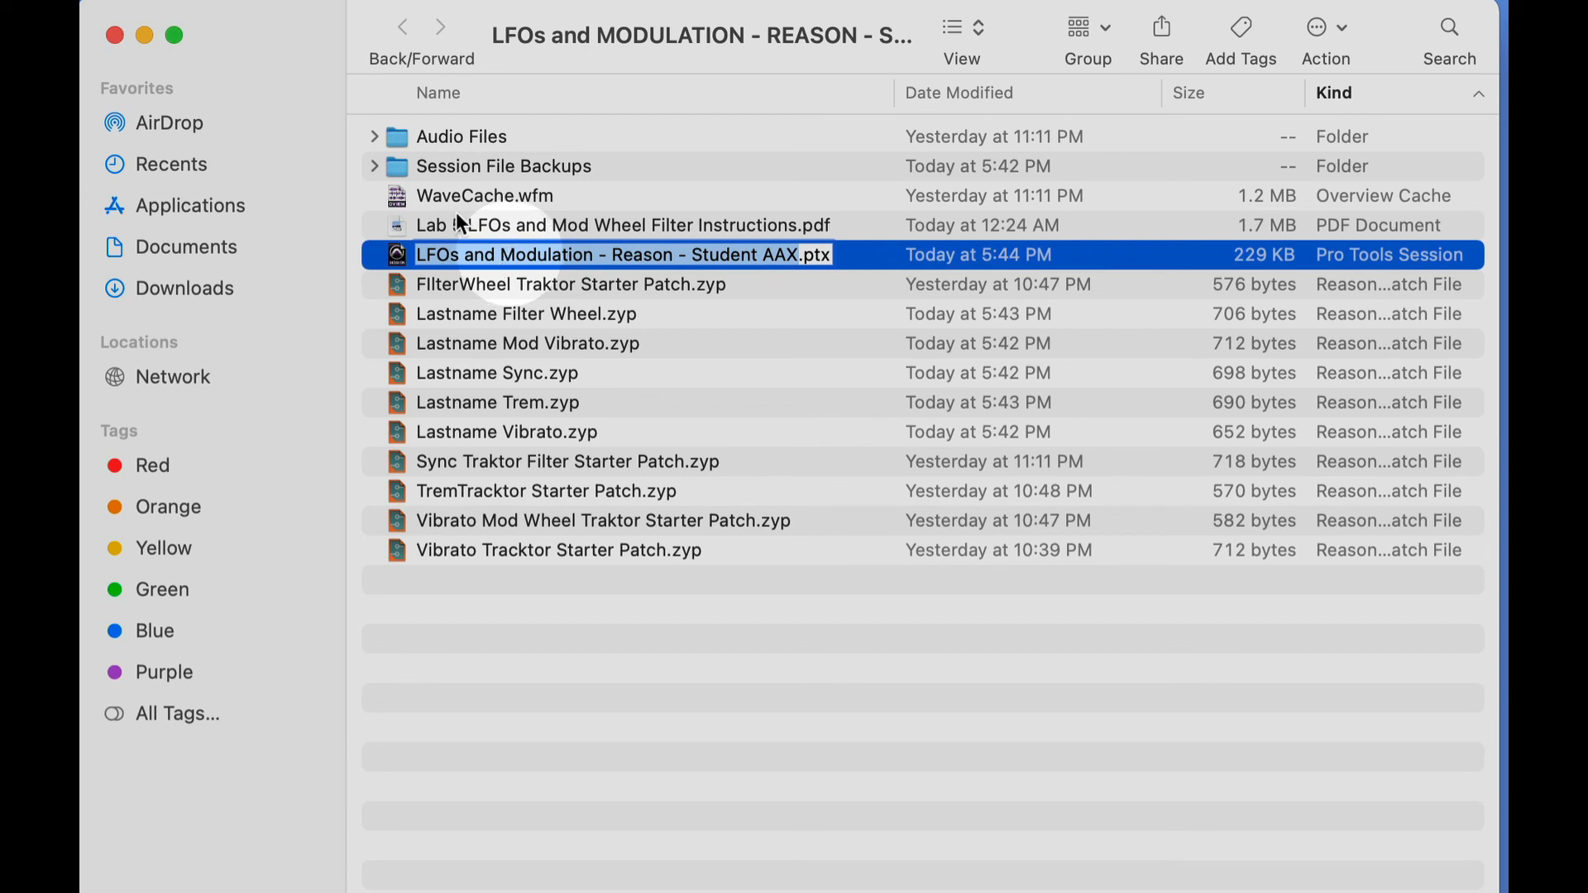
left_click_drag(319, 37, 334, 45)
left_click(129, 42)
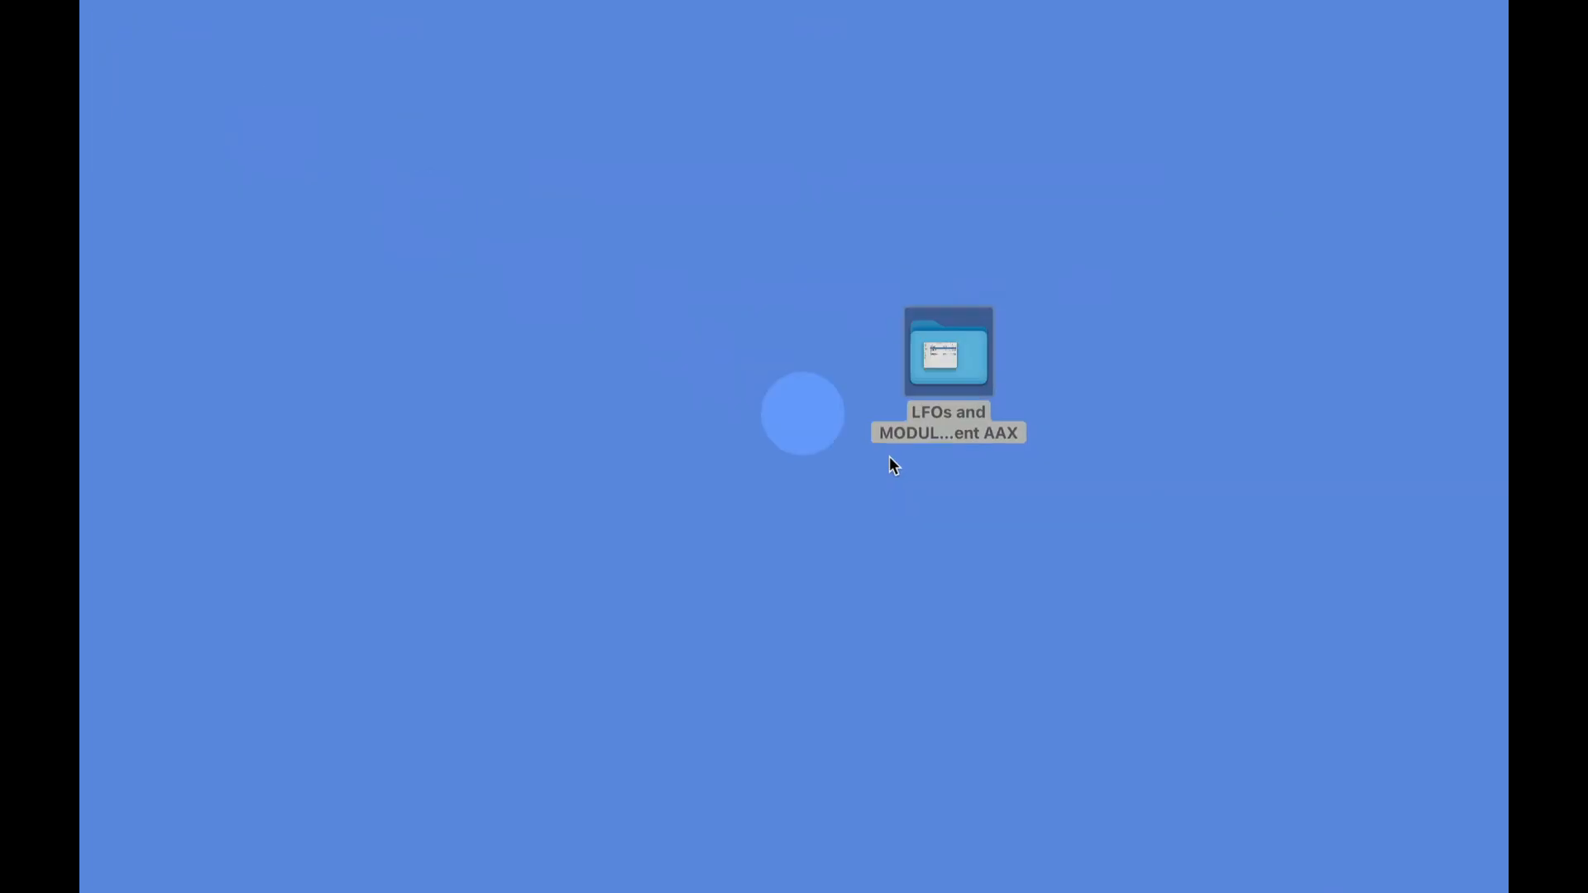
left_click(689, 335)
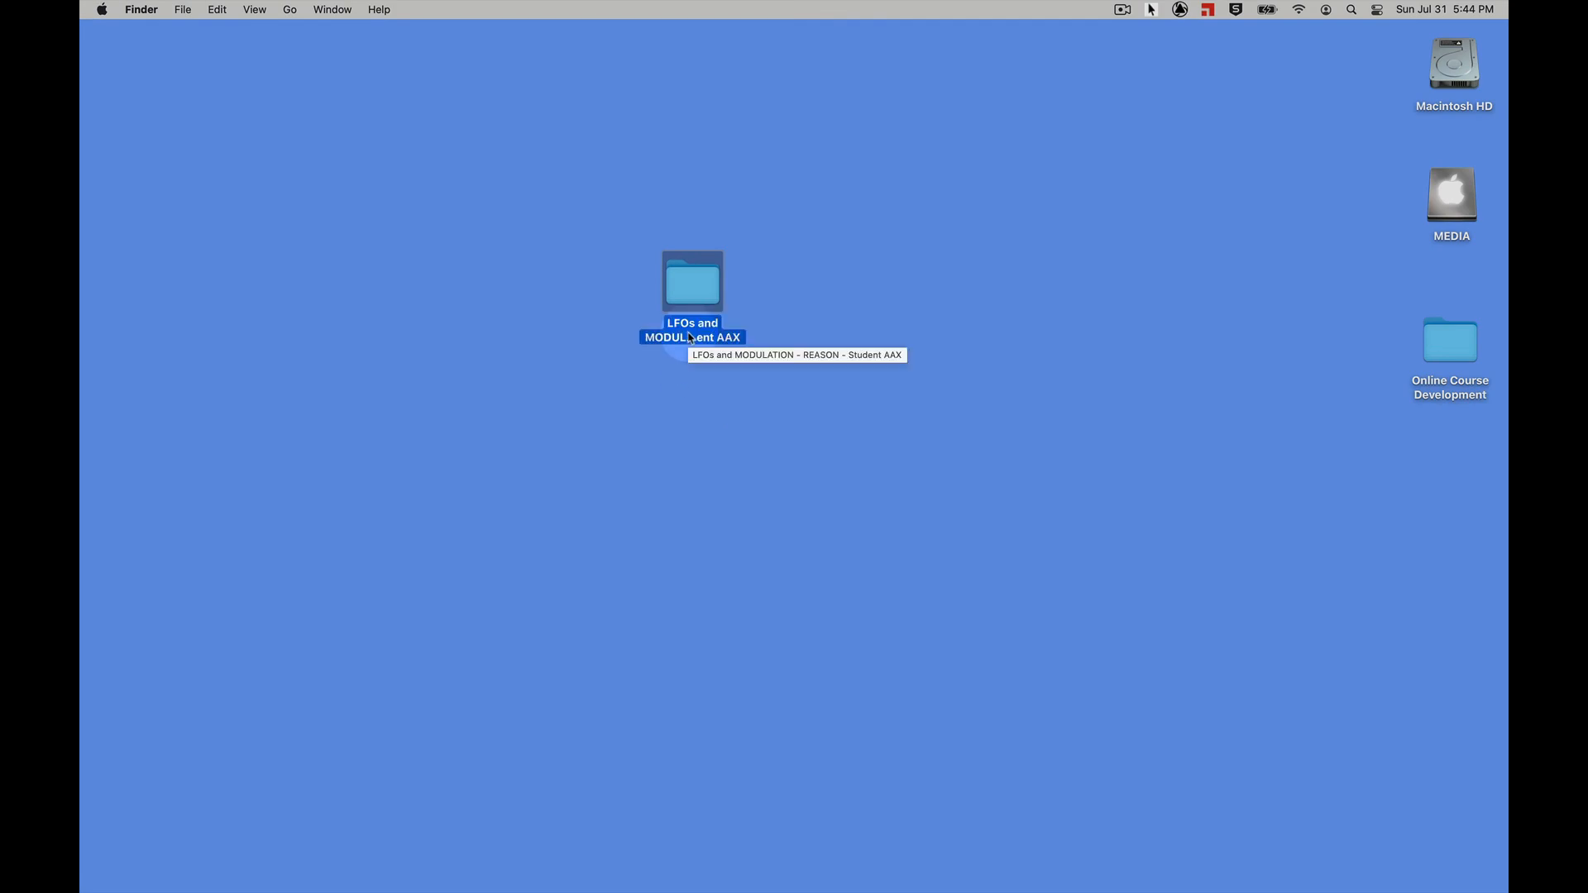
left_click(690, 336)
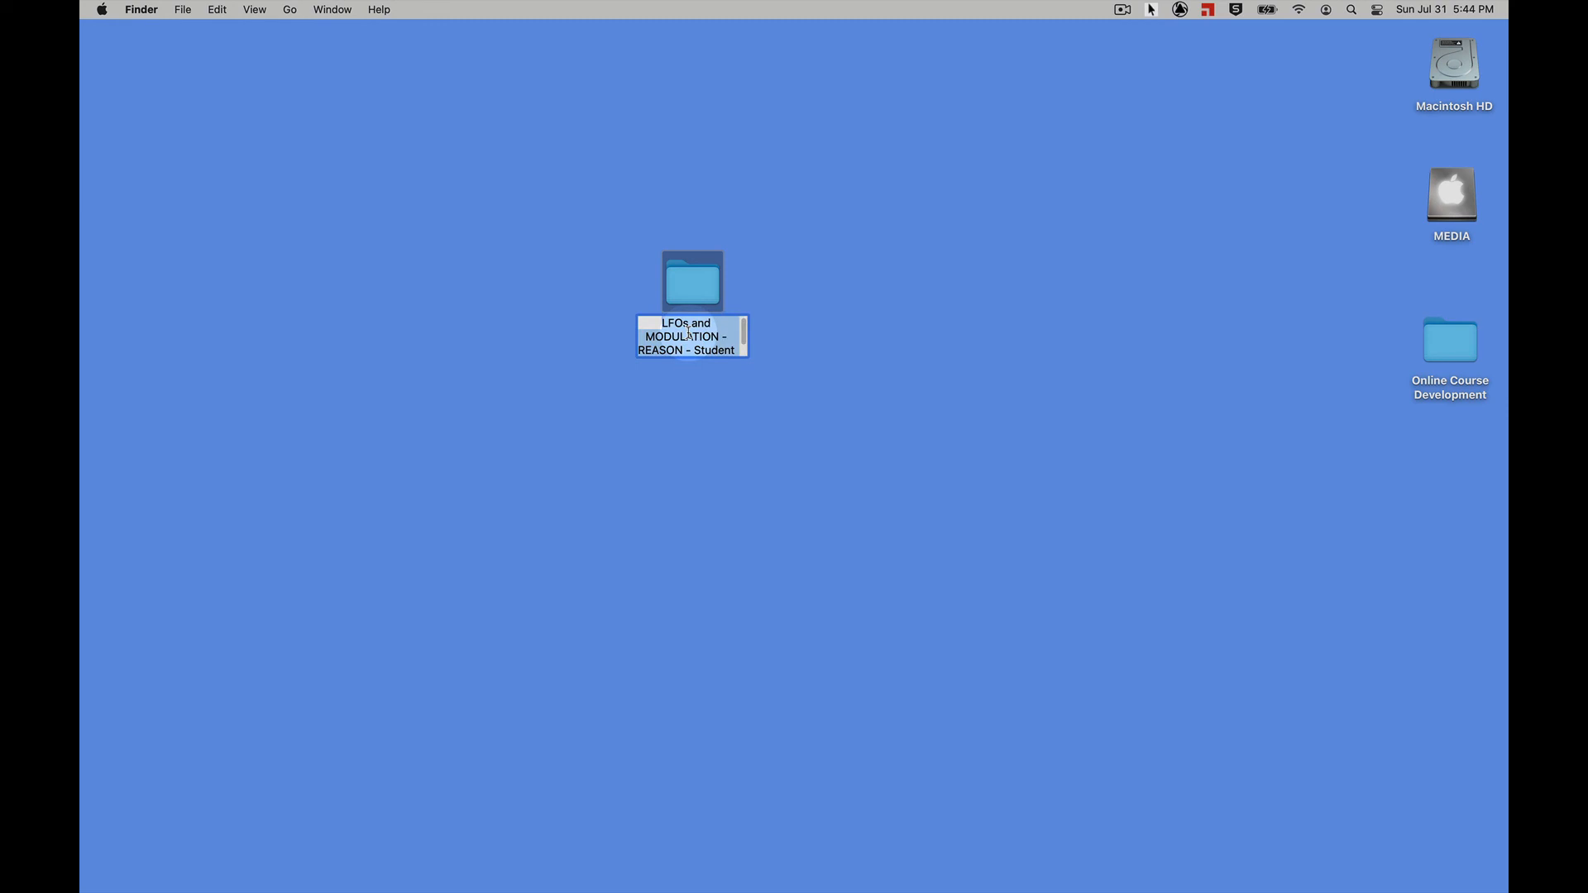
left_click(695, 411)
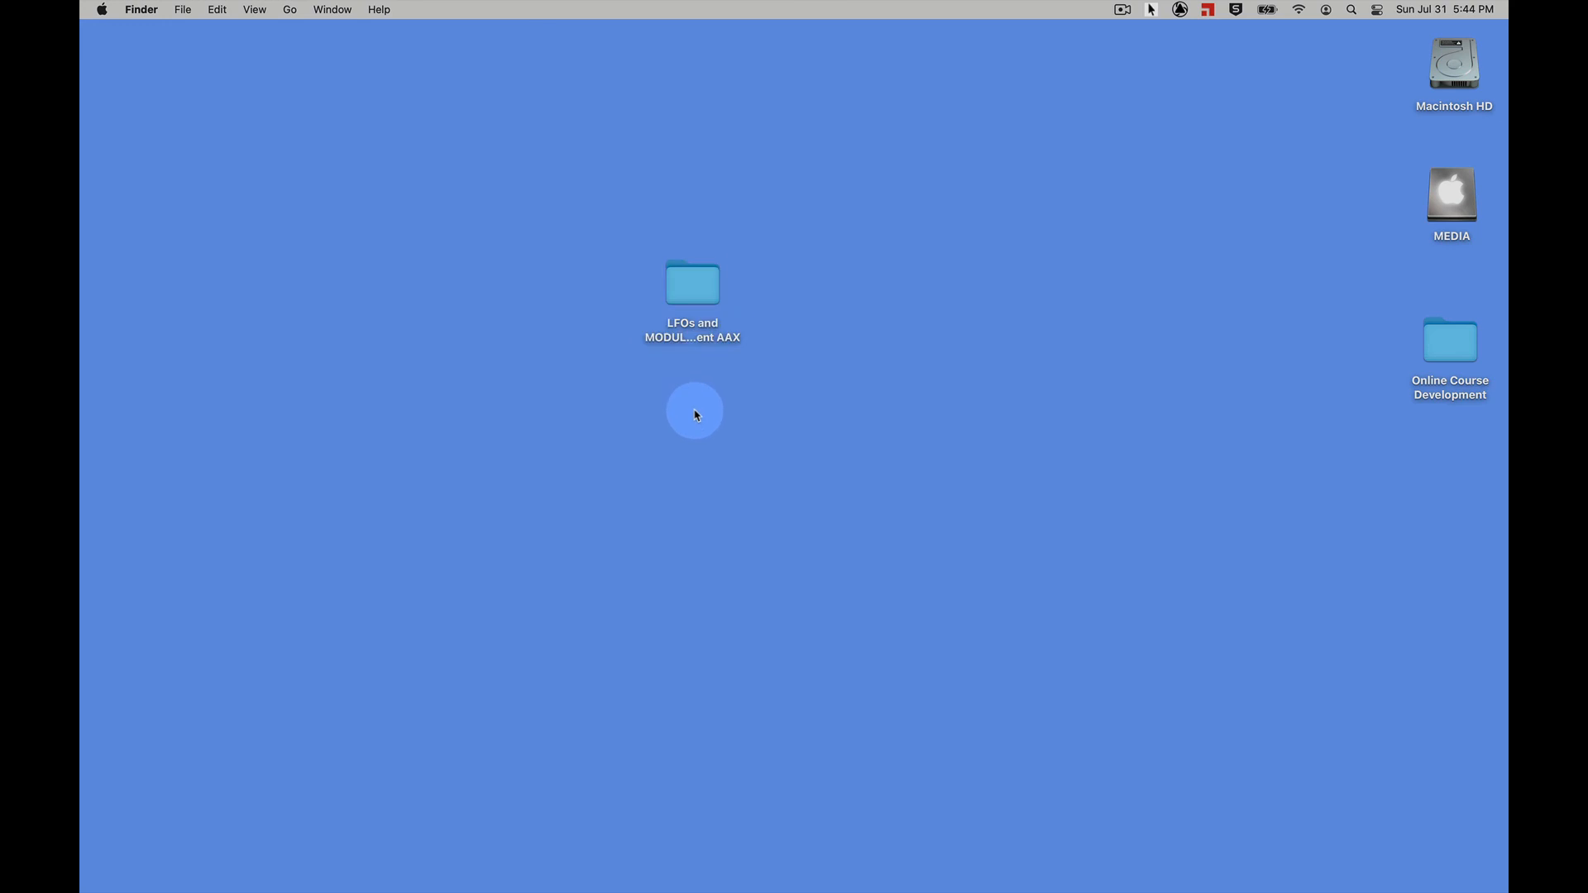
Step: Compress the LFOs and MODULATION - REASON - Student AAX folder into a zip archive and place the archive beside the folder on the desktop
right_click(696, 290)
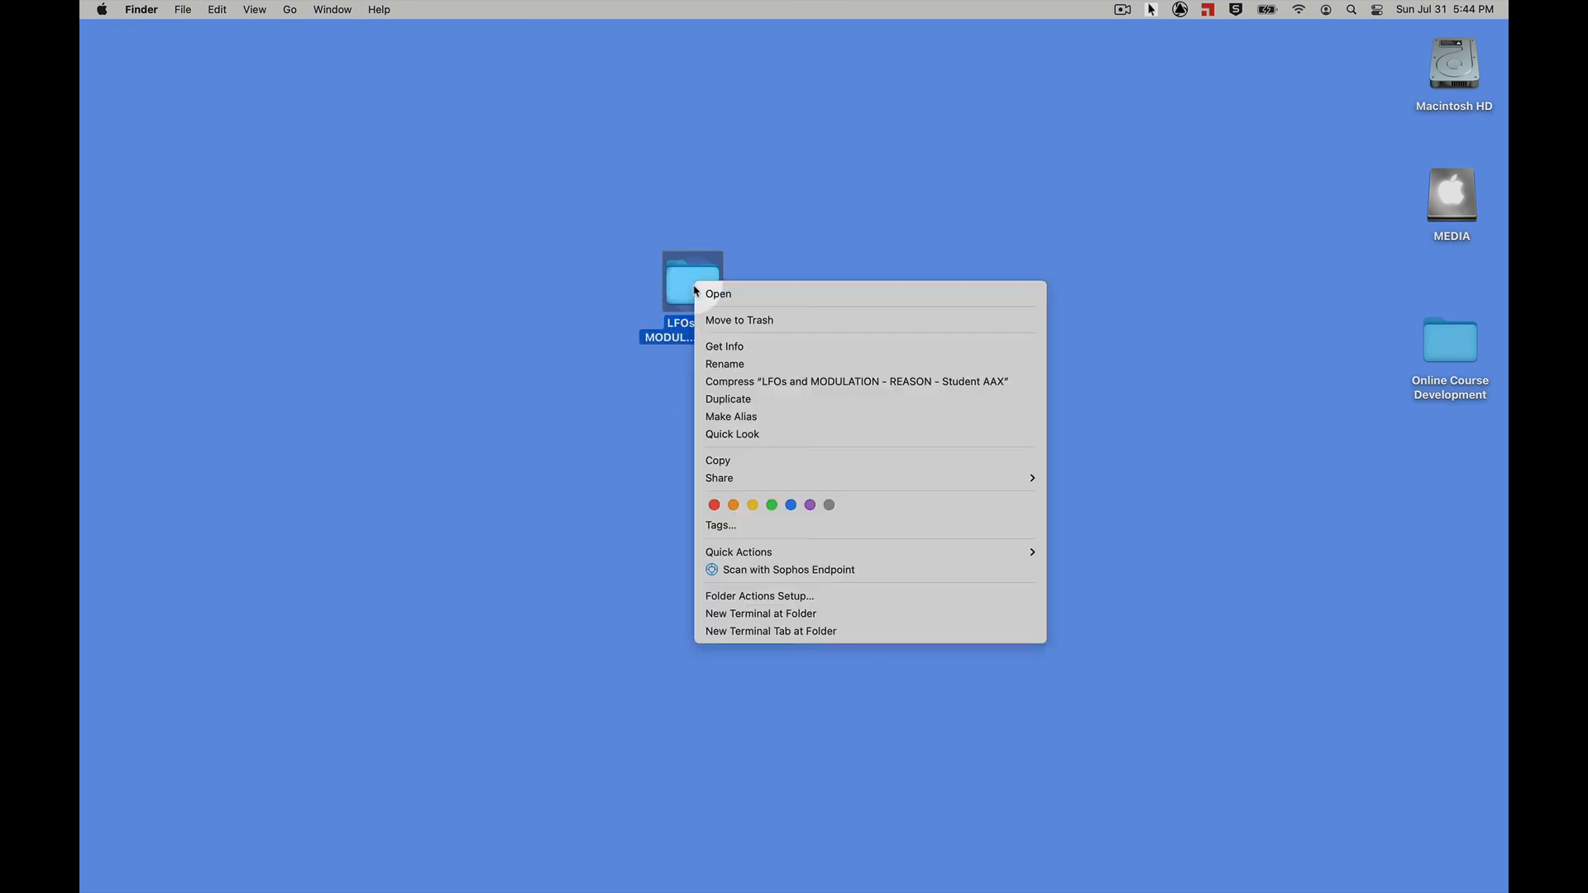
left_click(723, 381)
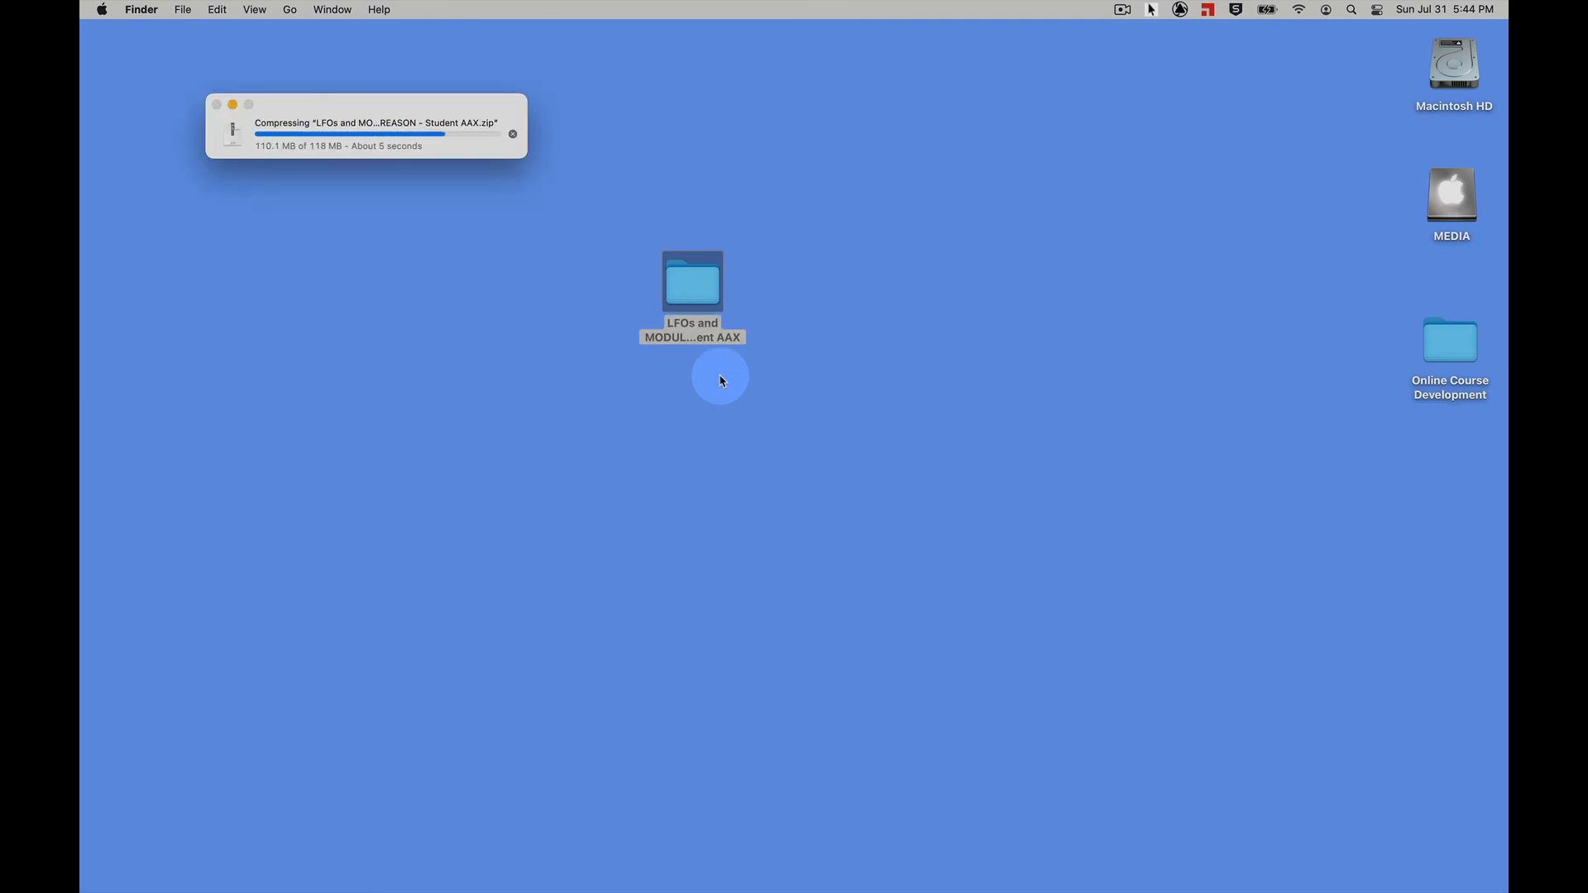
left_click_drag(721, 359, 895, 313)
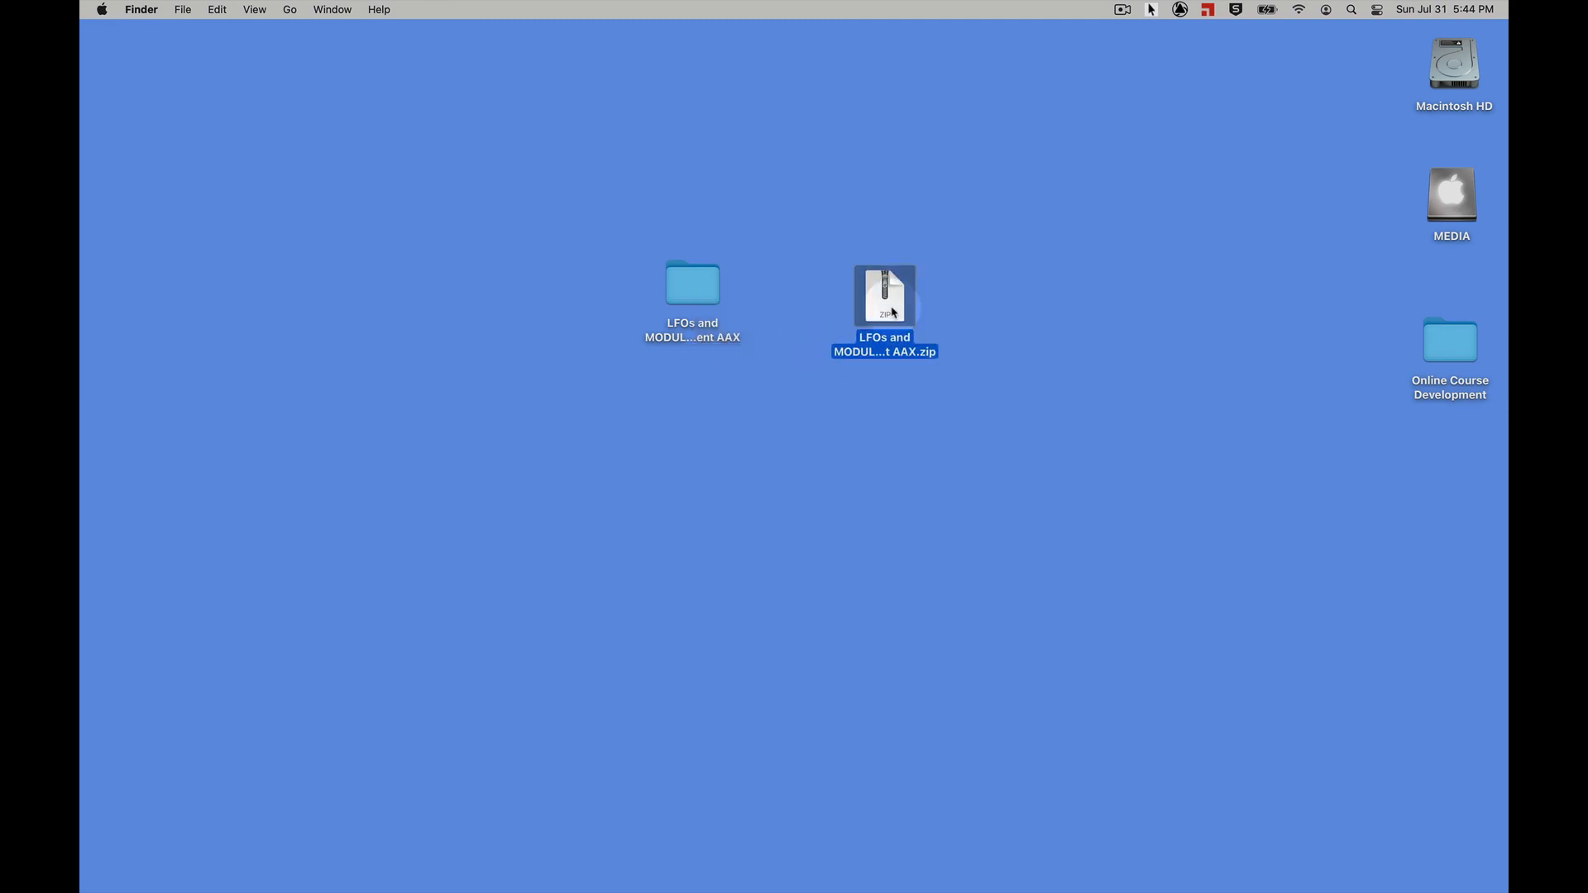